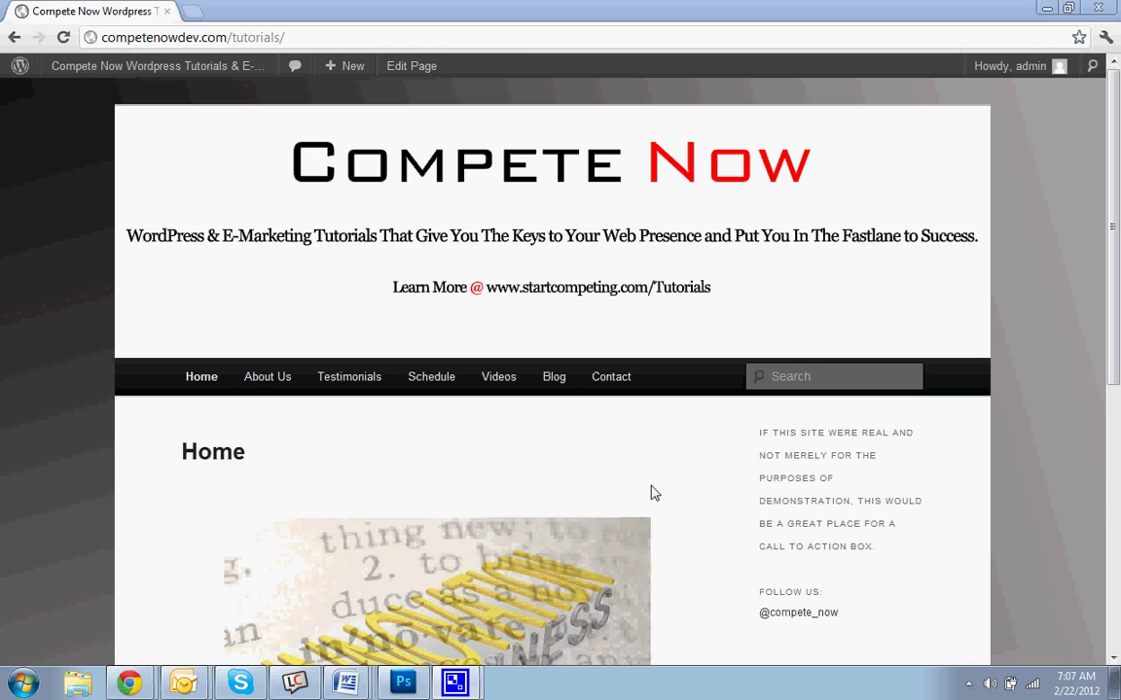
- Open the Schedule page from the site's navigation menu to see its empty body
{"action": "left_click", "coordinate": [454, 377]}
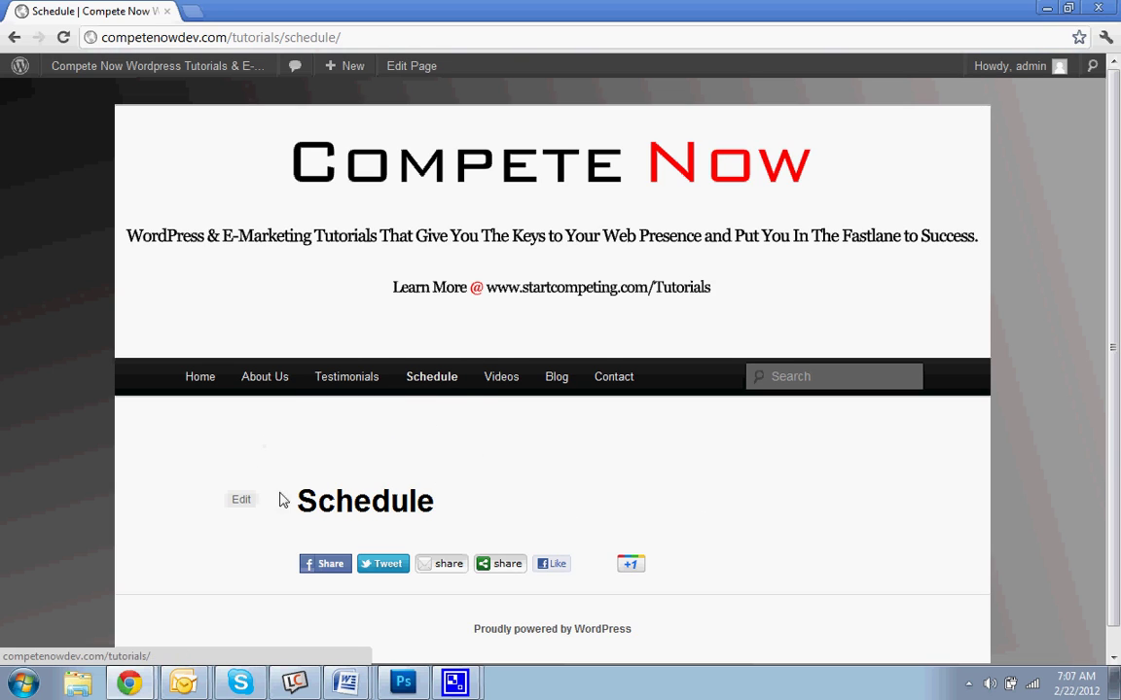
- Set the Schedule page's template to Sidebar Template and update the page
{"action": "left_click", "coordinate": [241, 499]}
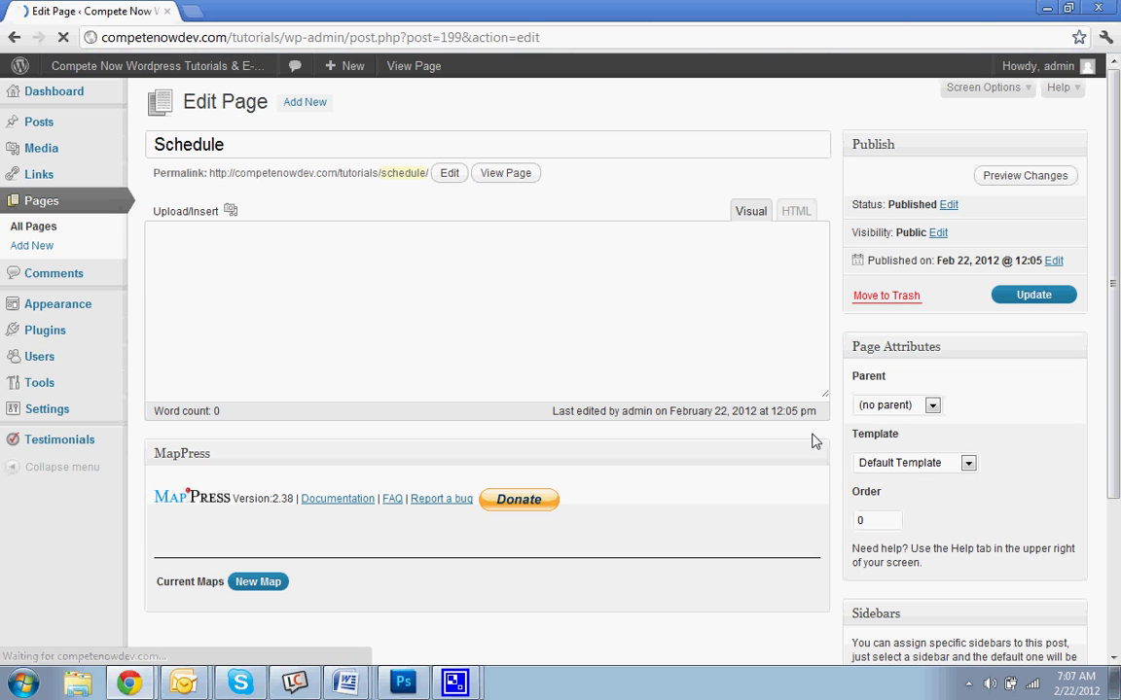
{"action": "left_click", "coordinate": [958, 465]}
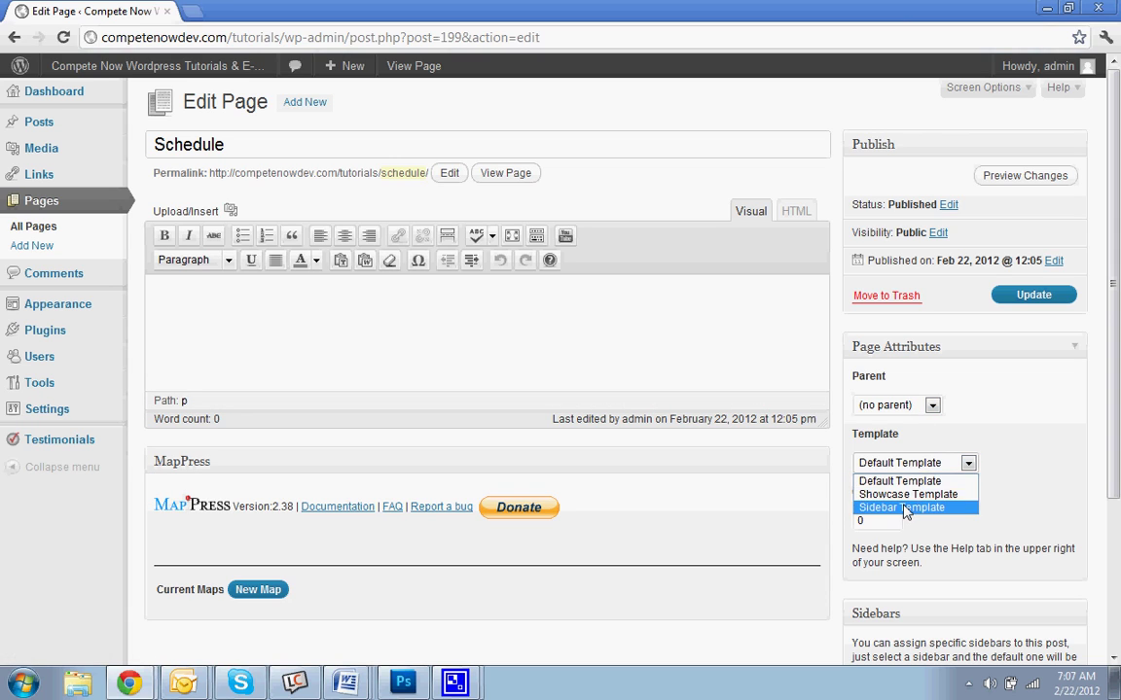
{"action": "left_click", "coordinate": [905, 508]}
{"action": "left_click", "coordinate": [1027, 295]}
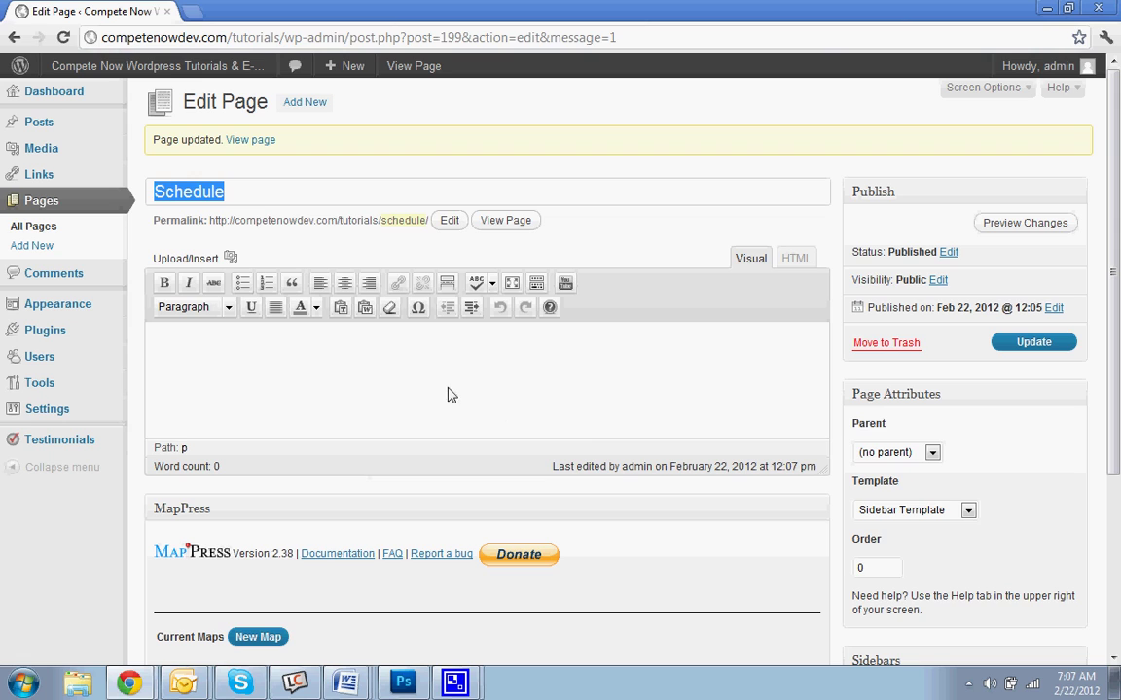
- Search the plugin directory for 'wp-table reloaded' under Plugins > Add New
{"action": "mouse_move", "coordinate": [80, 332]}
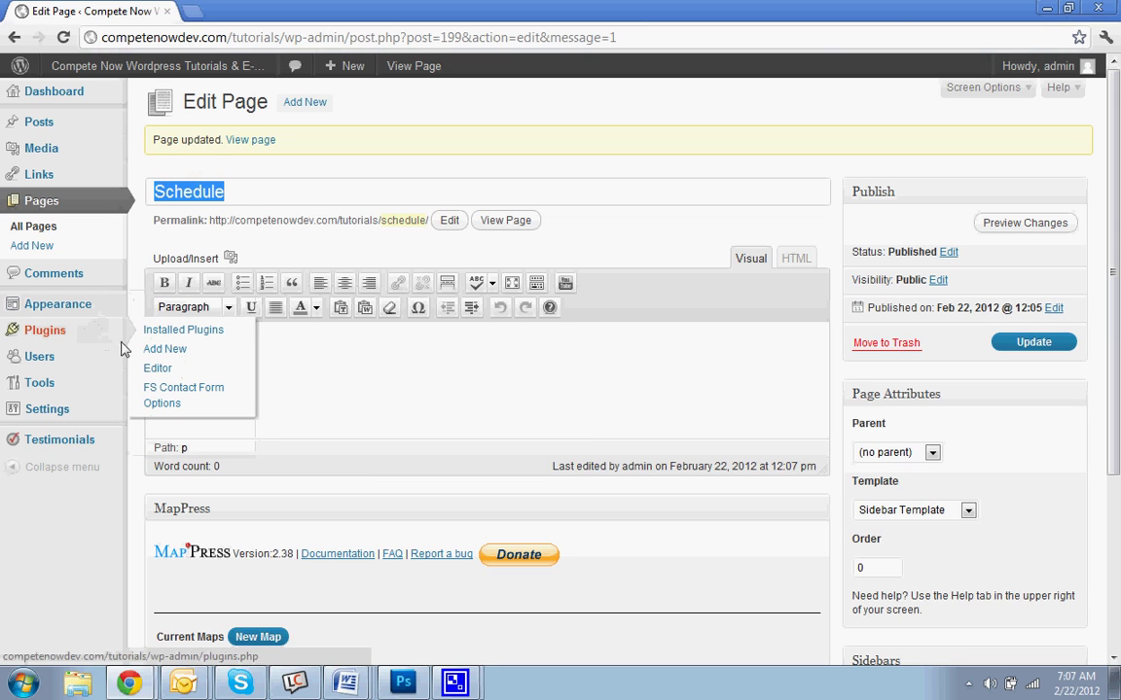
{"action": "left_click", "coordinate": [167, 348]}
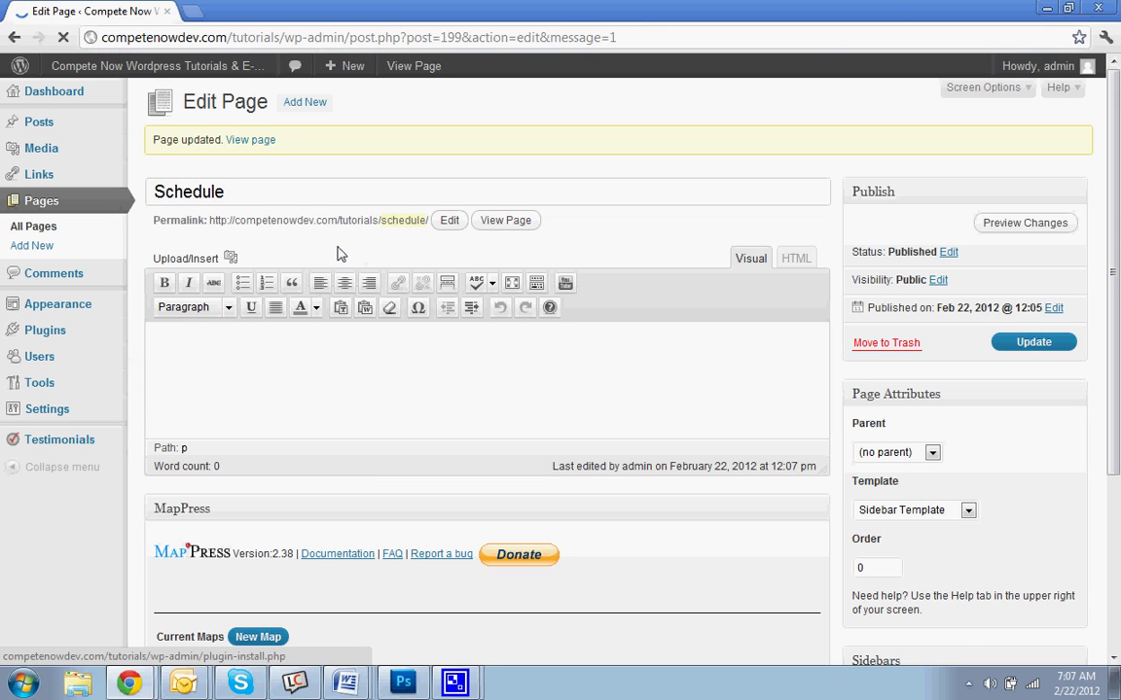
{"action": "left_click", "coordinate": [287, 255]}
{"action": "type", "text": "wp"}
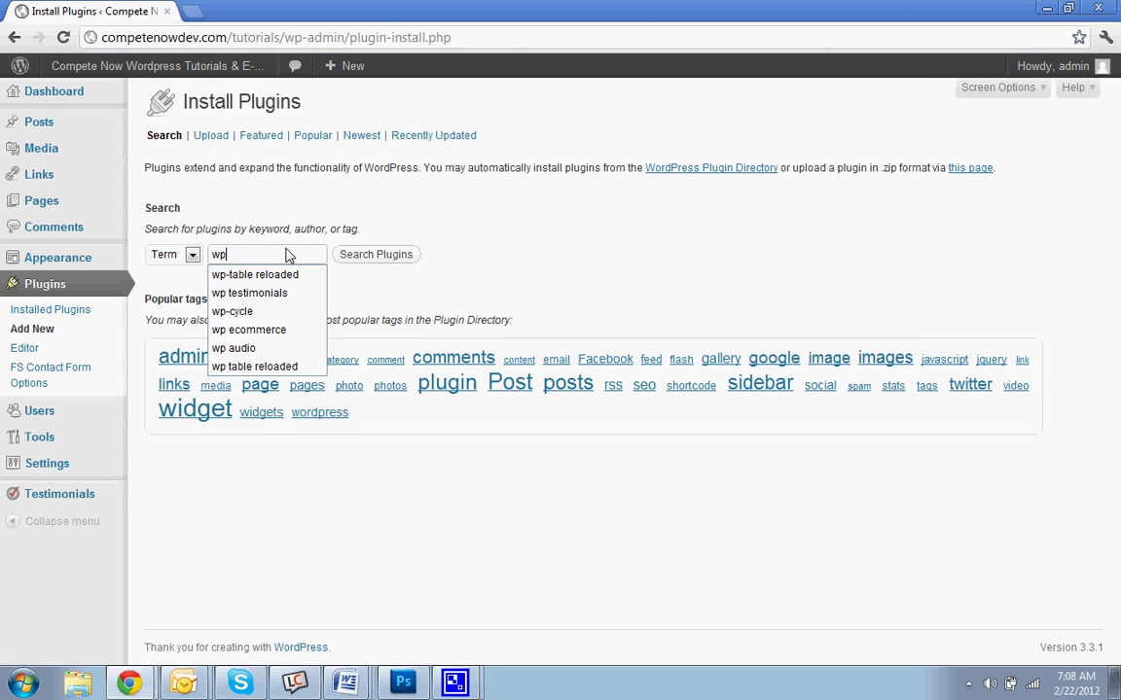
{"action": "key", "text": "Down"}
{"action": "key", "text": "Return"}
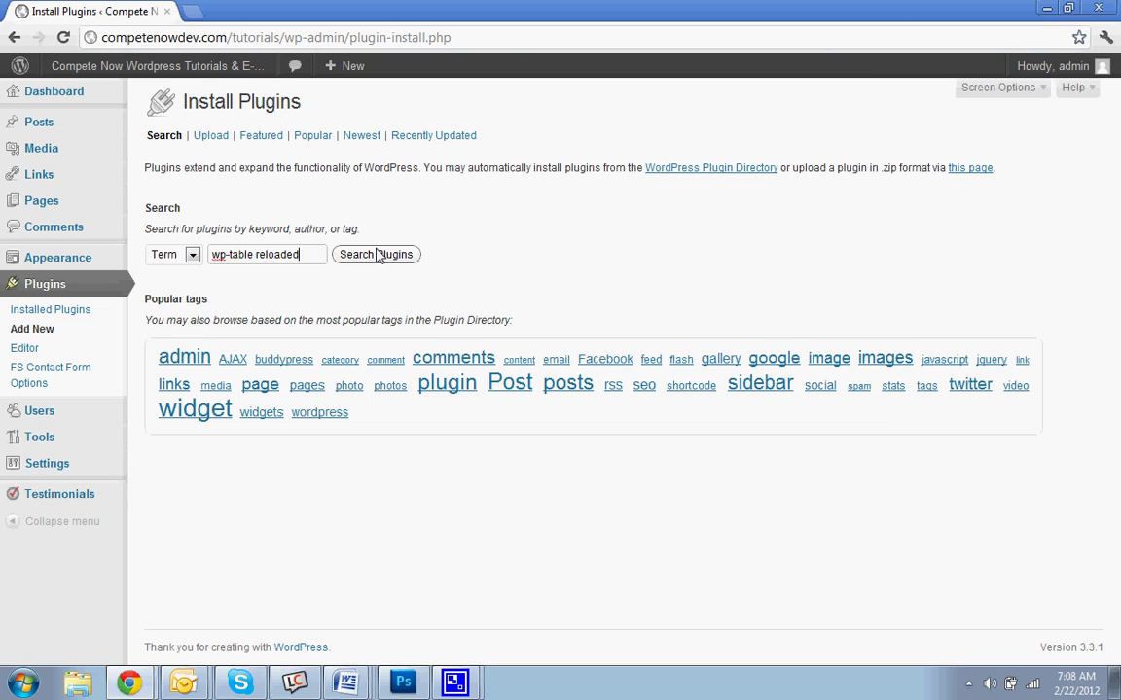
{"action": "left_click", "coordinate": [375, 256]}
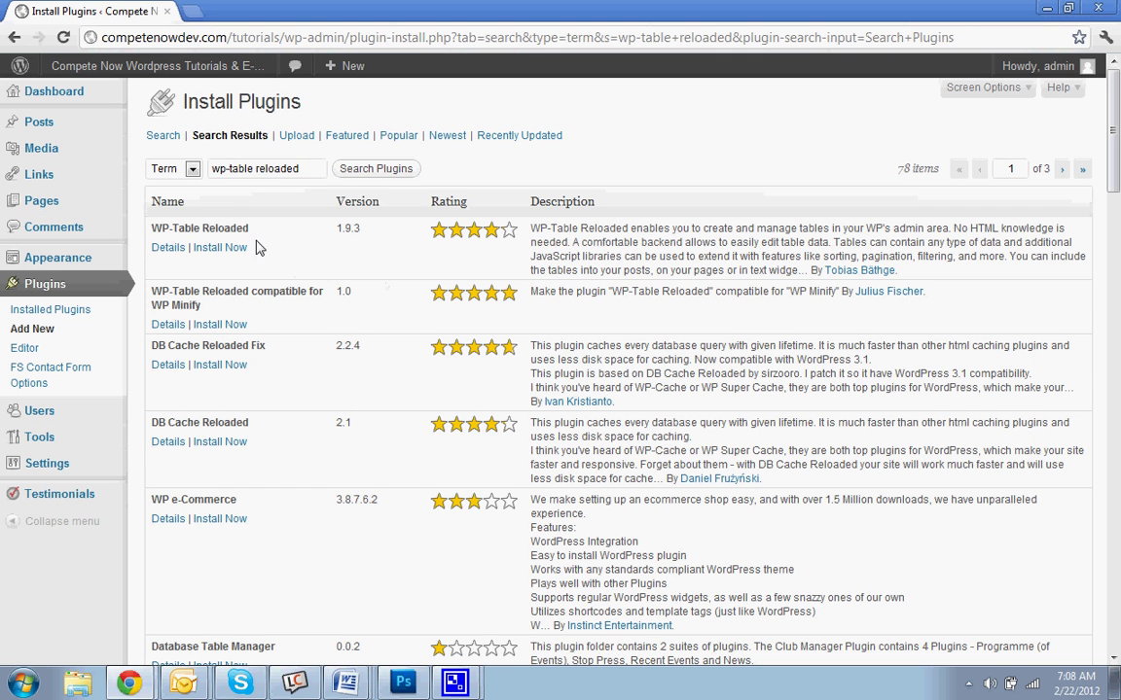
- Install the WP-Table Reloaded 1.9.3 plugin and confirm the installation
{"action": "left_click_drag", "start_coordinate": [248, 229], "coordinate": [222, 229]}
{"action": "left_click", "coordinate": [223, 229]}
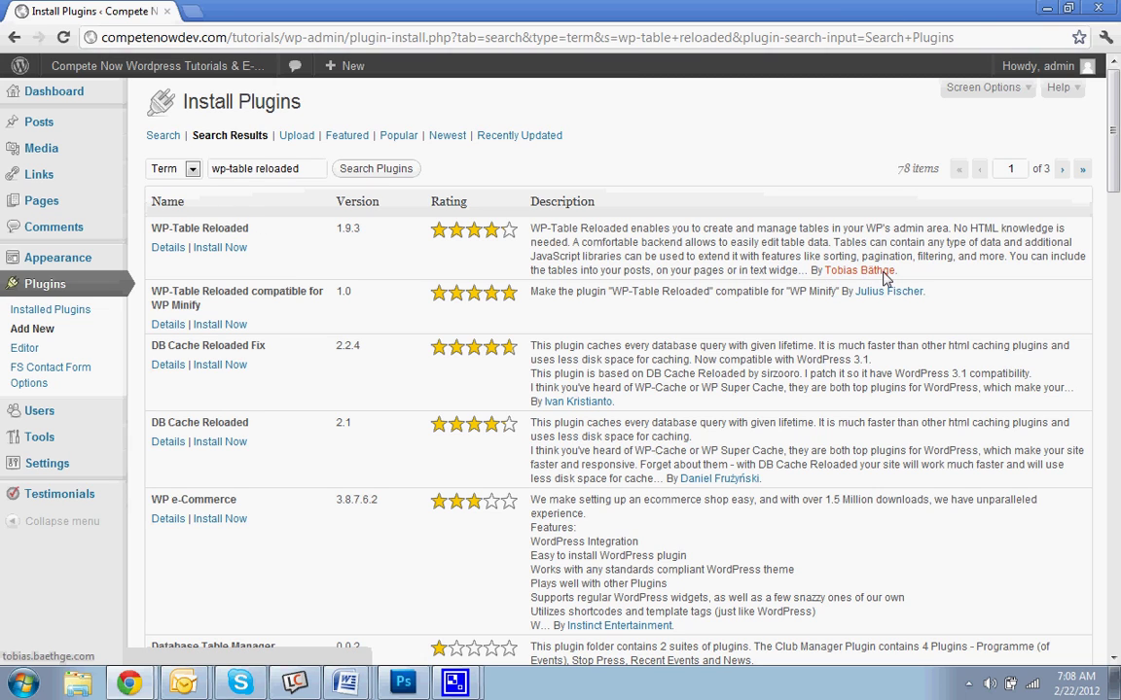
{"action": "left_click", "coordinate": [220, 248]}
{"action": "left_click", "coordinate": [587, 361]}
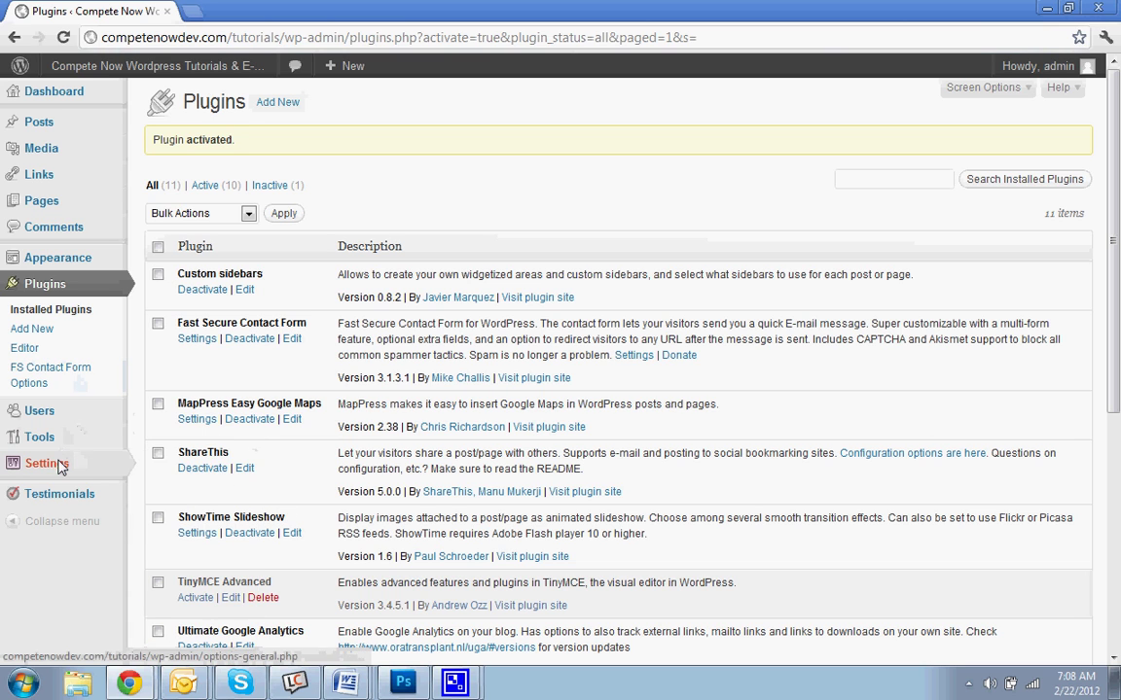
- Go to Tools > WP-Table Reloaded and start a new table from the empty list
{"action": "mouse_move", "coordinate": [25, 465]}
{"action": "scroll", "coordinate": [170, 486], "scroll_direction": "down", "scroll_amount": 2}
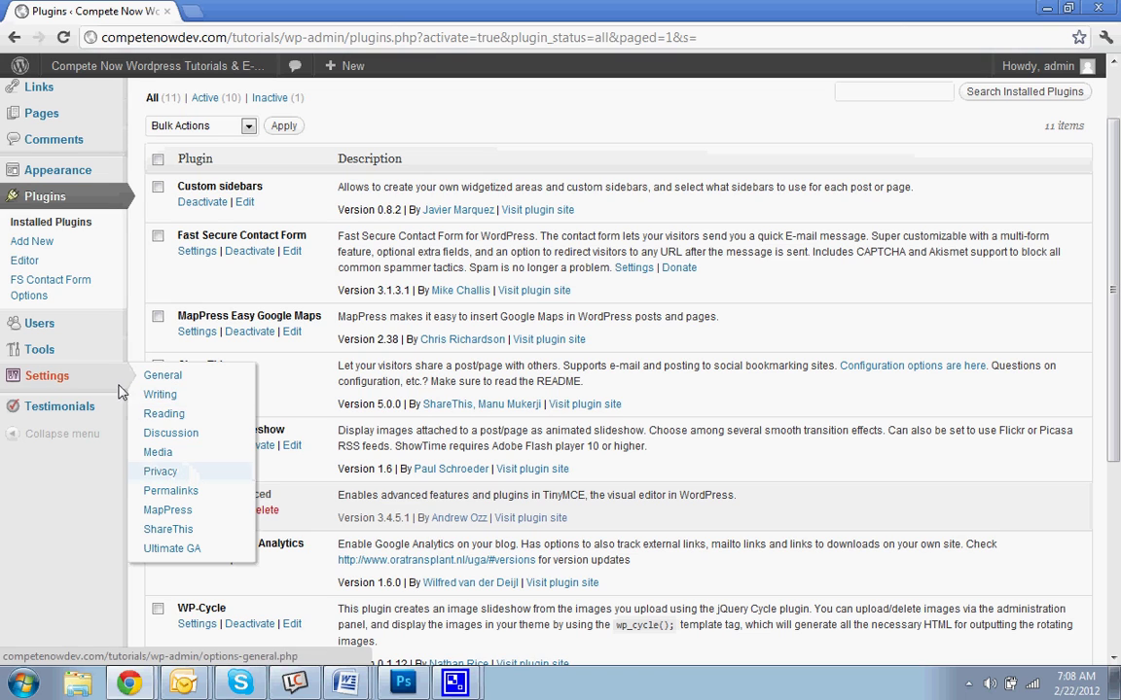
{"action": "mouse_move", "coordinate": [85, 354]}
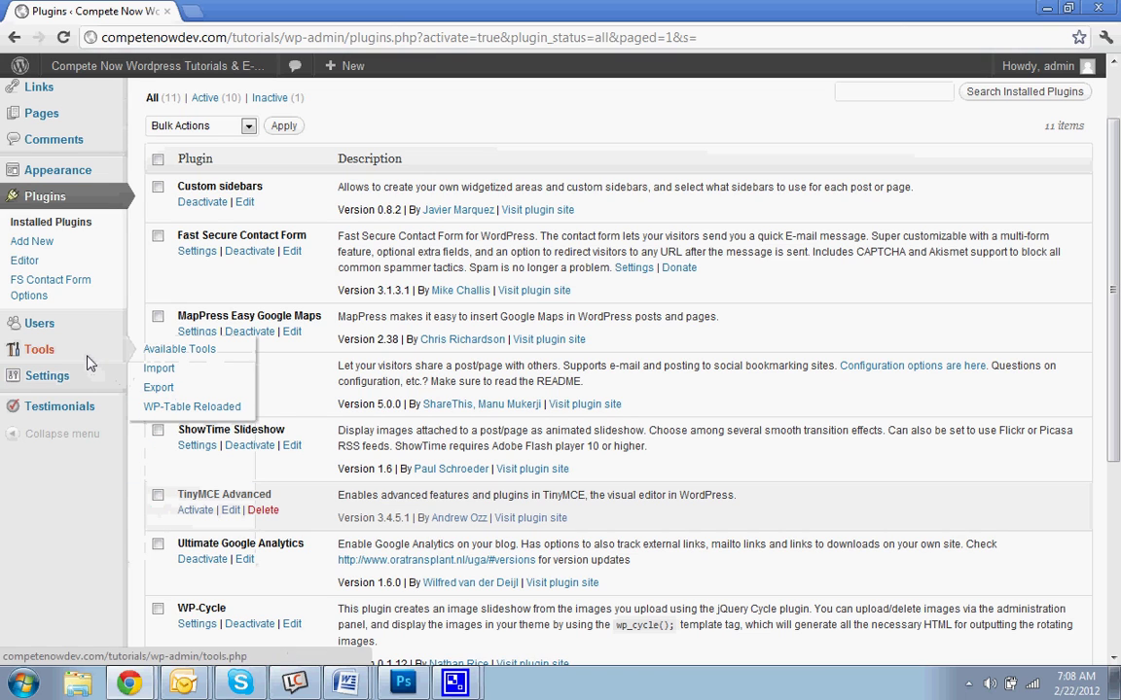
{"action": "left_click", "coordinate": [163, 408]}
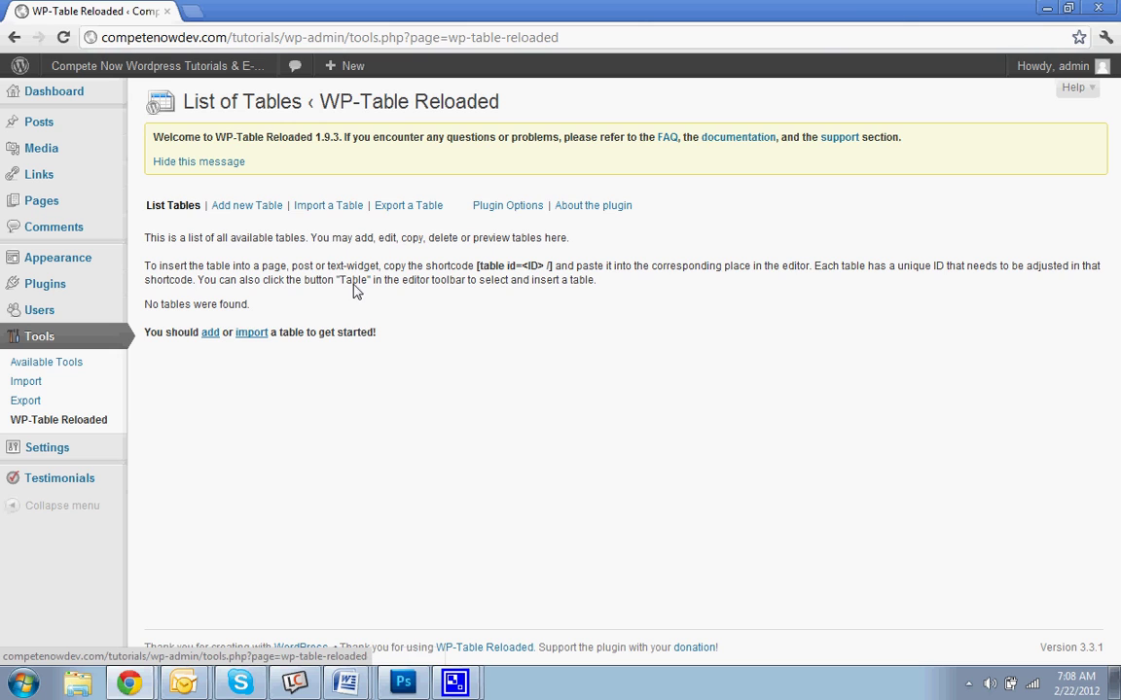
{"action": "left_click", "coordinate": [236, 212]}
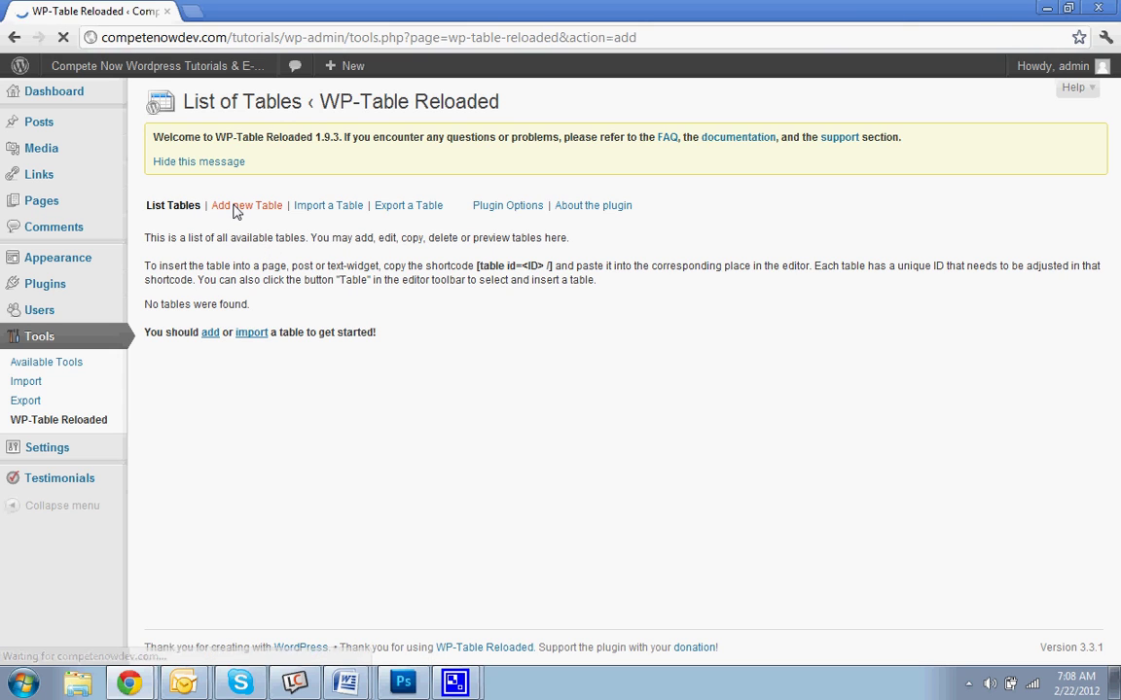
- Name the table 'My Schedule' with description 'Tutorials schedule', keeping 5 rows and 5 columns
{"action": "left_click", "coordinate": [389, 218]}
{"action": "type", "text": "My Schedule"}
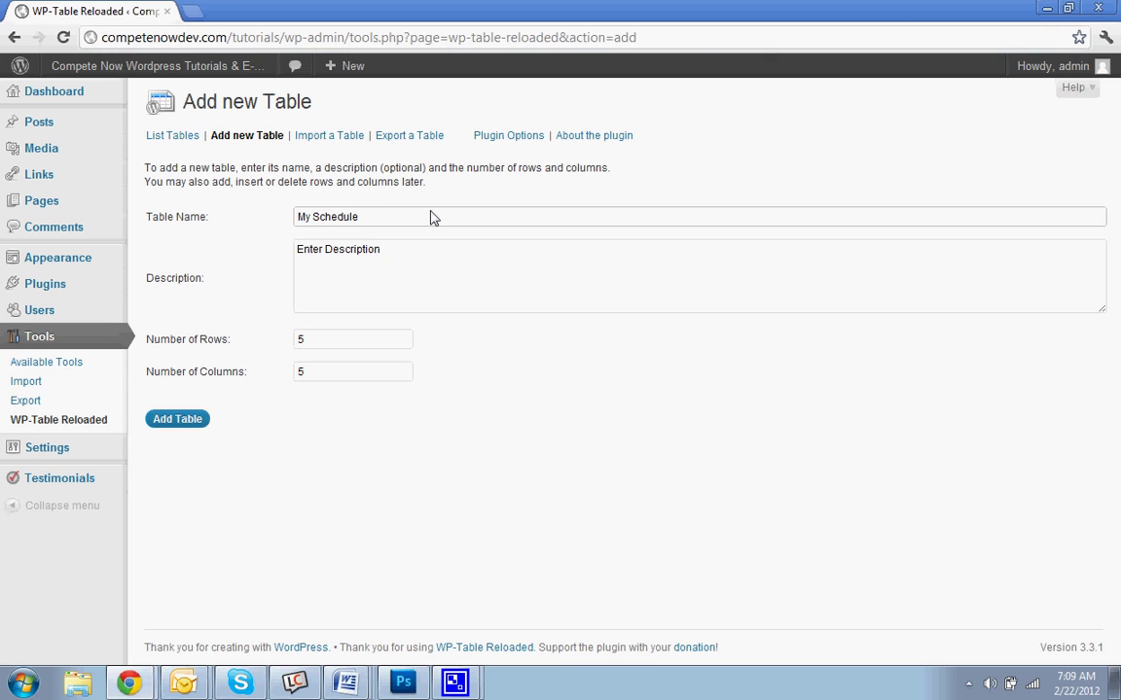
{"action": "left_click", "coordinate": [397, 267]}
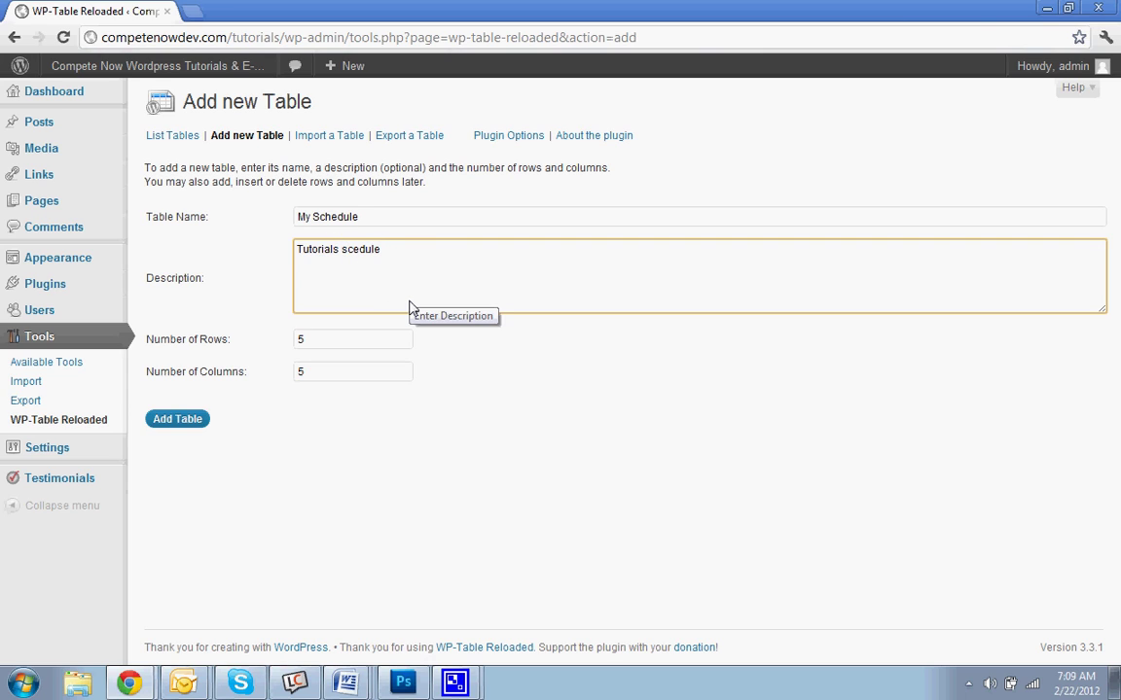
{"action": "type", "text": "h"}
{"action": "left_click", "coordinate": [428, 354]}
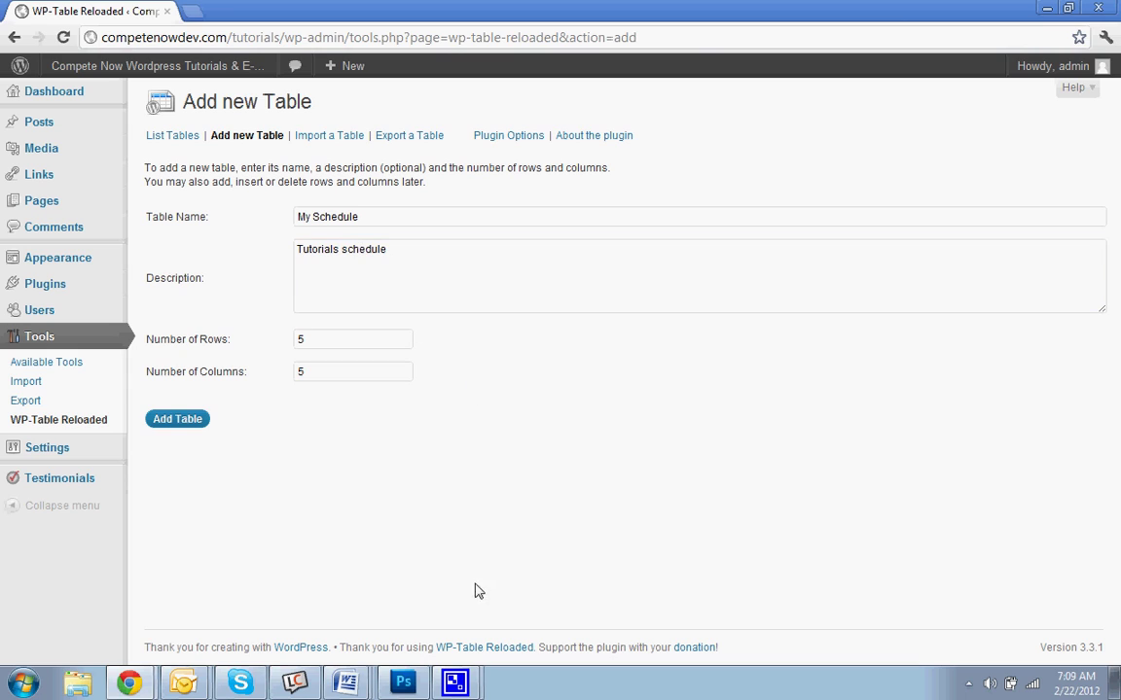
{"action": "left_click", "coordinate": [346, 343]}
{"action": "left_click", "coordinate": [330, 379]}
{"action": "left_click", "coordinate": [342, 344]}
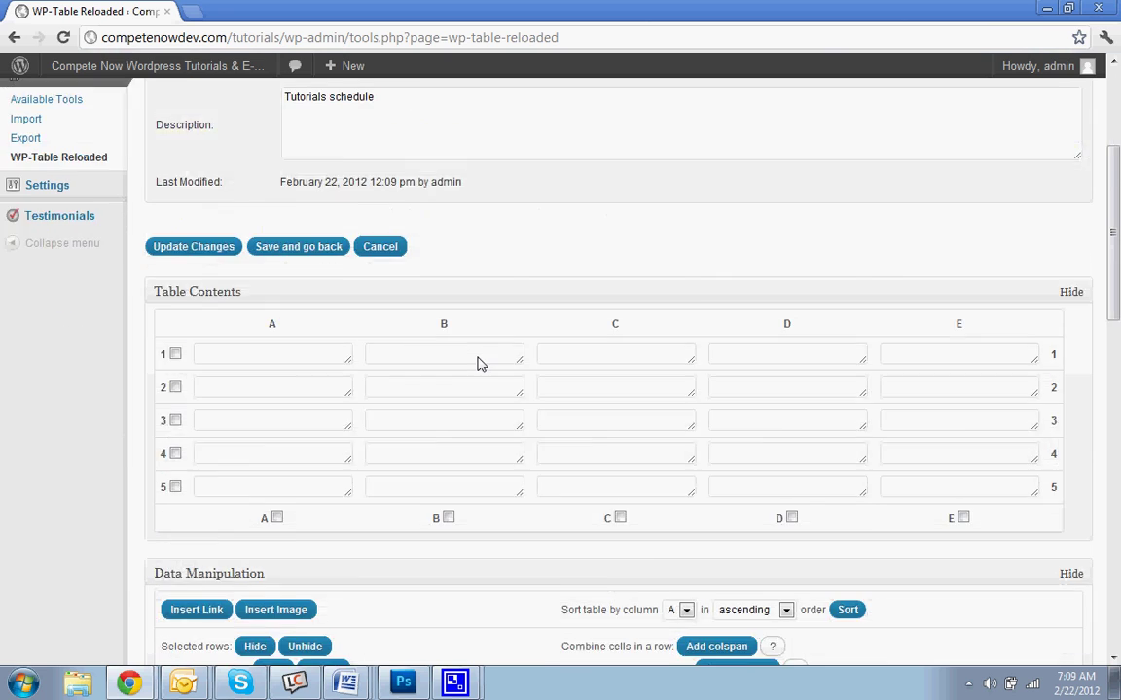
- Step through cells A1–E1 and A2–E2 of the empty table grid
{"action": "scroll", "coordinate": [295, 290], "scroll_direction": "up", "scroll_amount": 1}
{"action": "left_click", "coordinate": [295, 281]}
{"action": "left_click", "coordinate": [450, 296]}
{"action": "left_click", "coordinate": [558, 274]}
{"action": "left_click", "coordinate": [735, 302]}
{"action": "left_click", "coordinate": [890, 312]}
{"action": "left_click", "coordinate": [885, 356]}
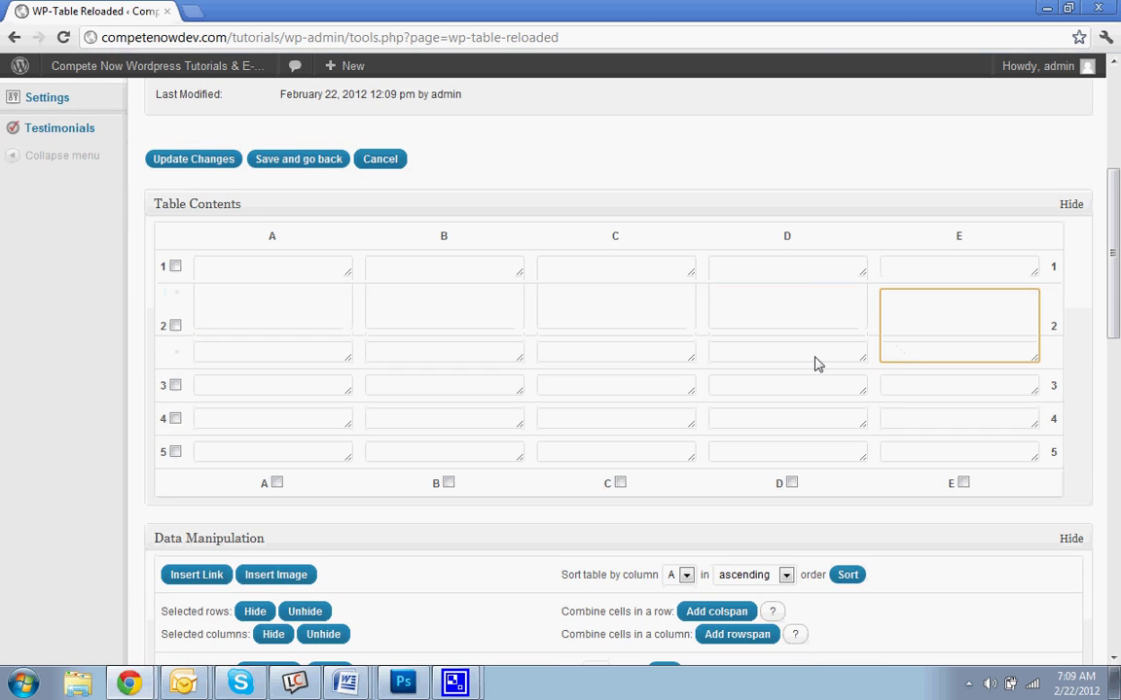
{"action": "left_click", "coordinate": [758, 336]}
{"action": "left_click", "coordinate": [654, 345]}
{"action": "left_click", "coordinate": [413, 331]}
{"action": "left_click", "coordinate": [260, 317]}
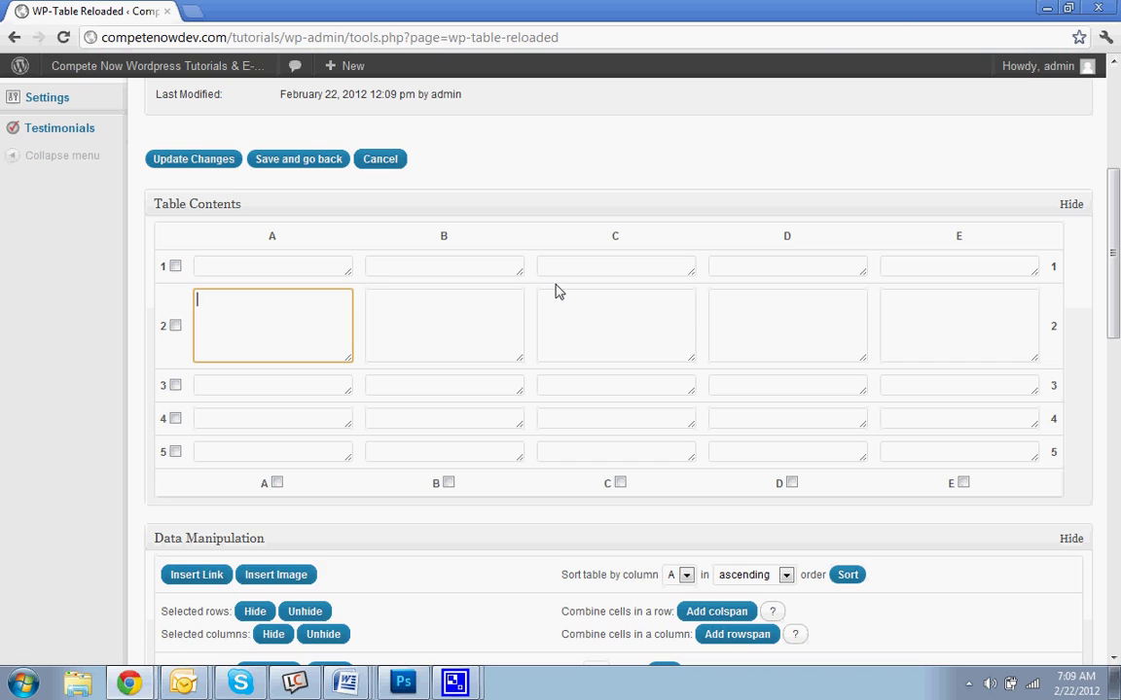
- Enter the weekday headers in row 1, starting with Monday and Tuesday
{"action": "left_click", "coordinate": [287, 265]}
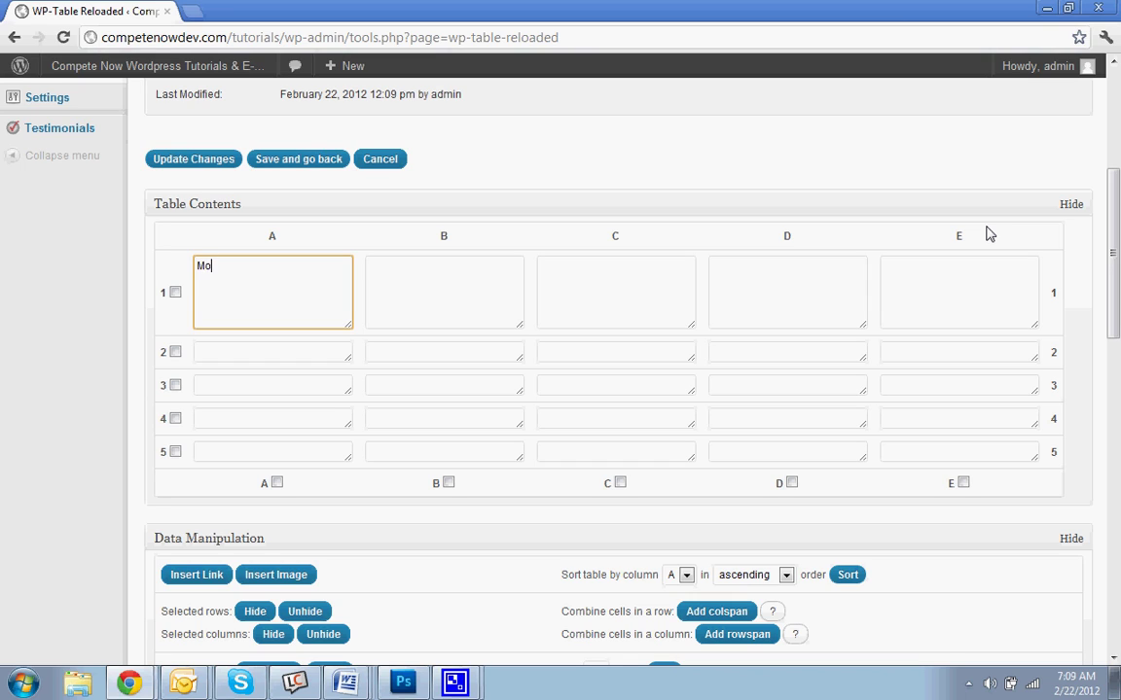
{"action": "type", "text": "Monday"}
{"action": "key", "text": "Tab"}
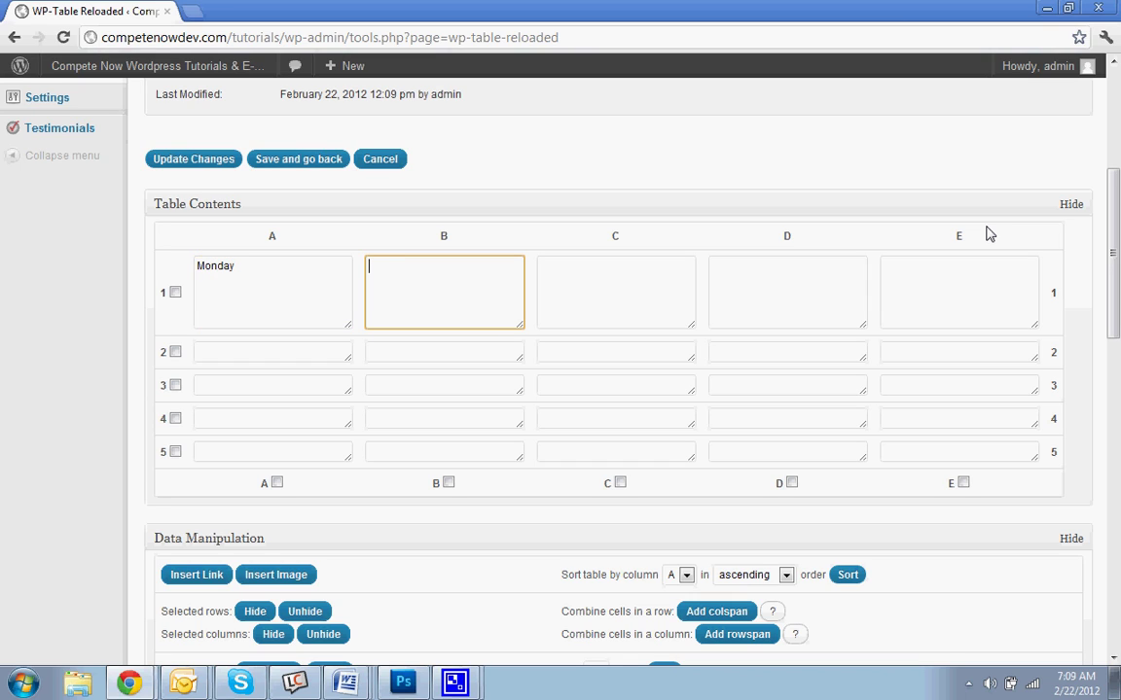
{"action": "type", "text": "Tuesday"}
{"action": "key", "text": "Tab"}
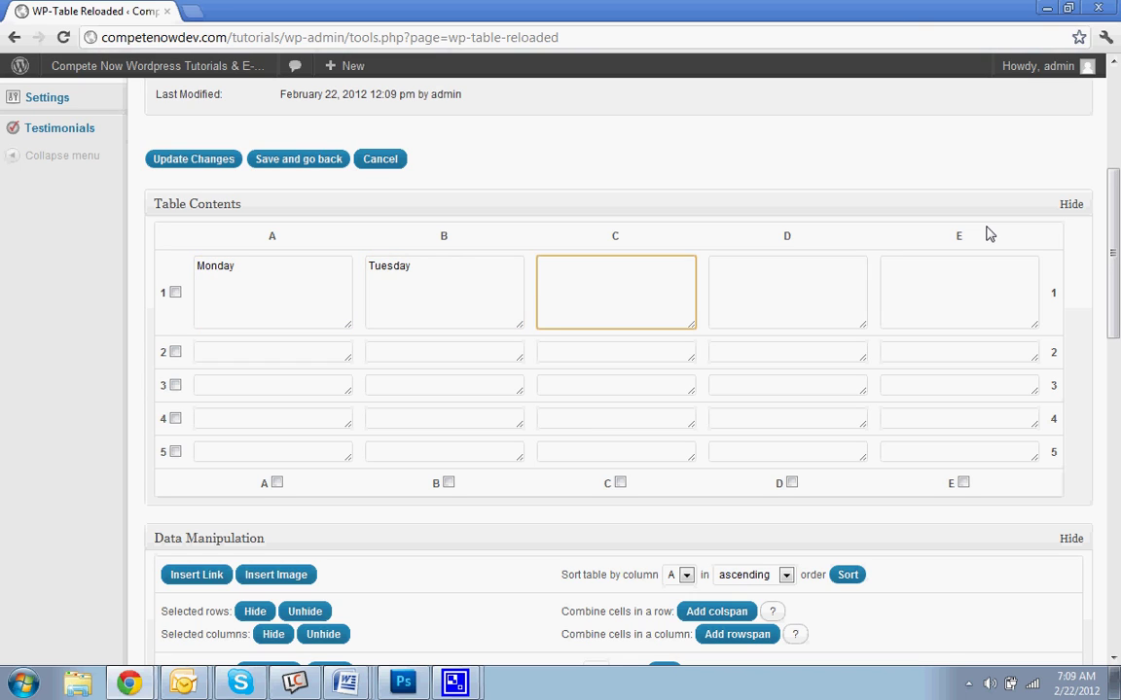
{"action": "key", "text": "Tab"}
{"action": "key", "text": "Tab"}
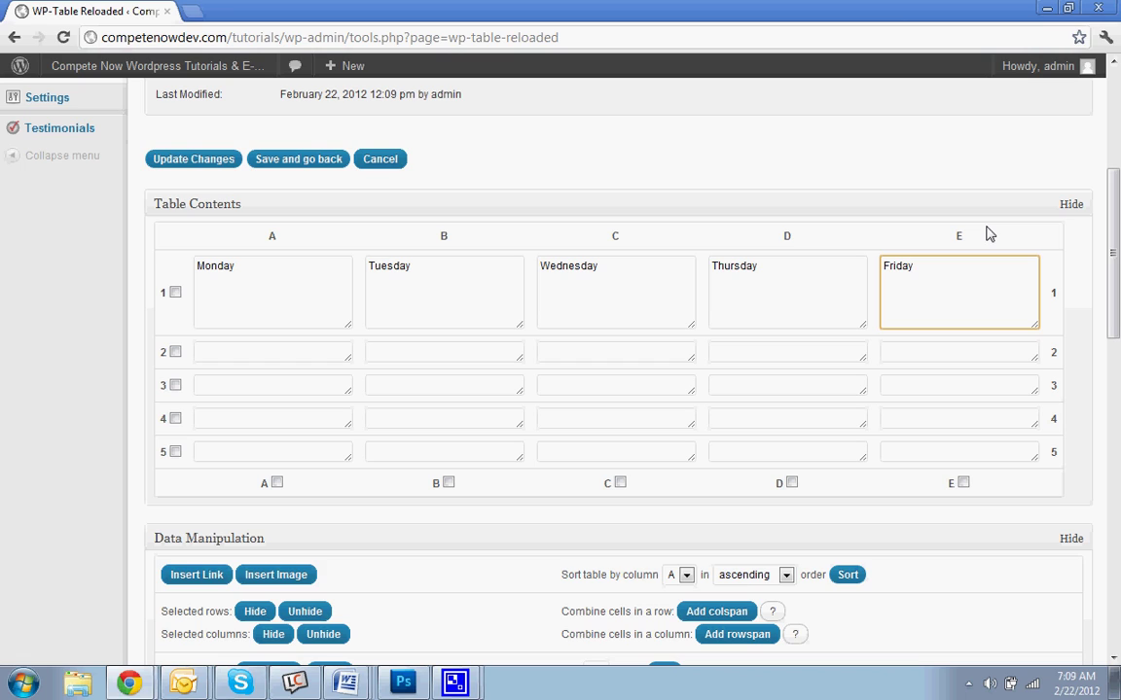
- Copy 8am from cell A2 into cells B2 through E2
{"action": "left_click", "coordinate": [285, 356]}
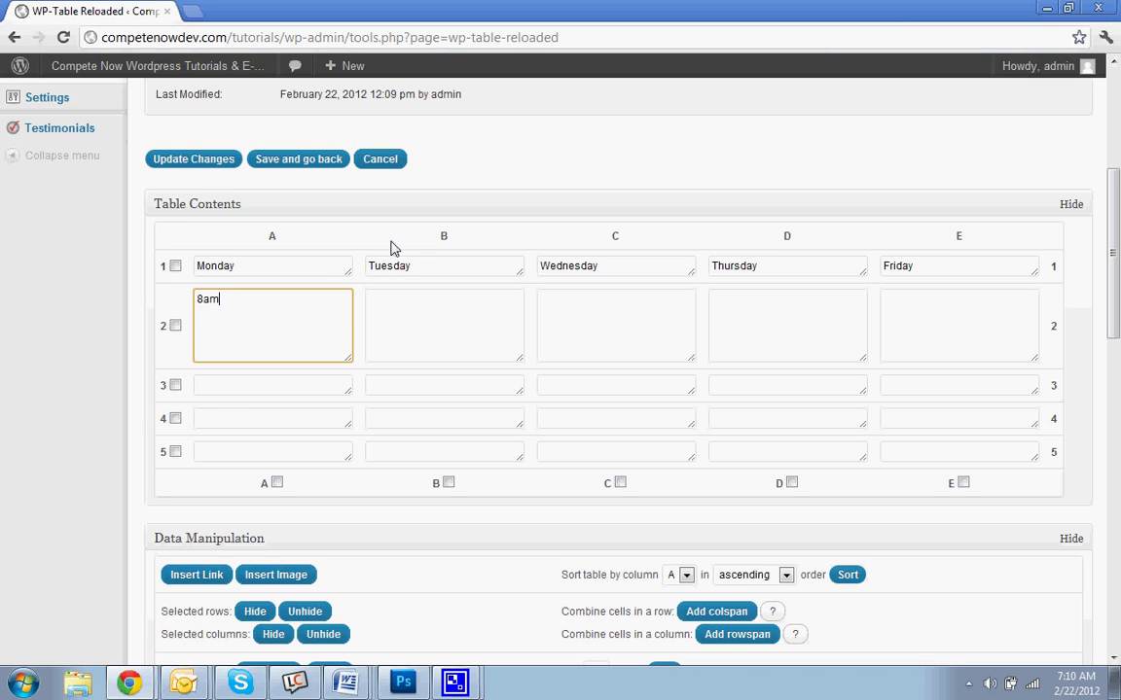
{"action": "left_click_drag", "start_coordinate": [312, 307], "coordinate": [14, 304]}
{"action": "key", "text": "ctrl+c"}
{"action": "left_click", "coordinate": [513, 338]}
{"action": "key", "text": "ctrl+v"}
{"action": "left_click", "coordinate": [788, 341]}
{"action": "key", "text": "ctrl+v"}
{"action": "left_click", "coordinate": [963, 348]}
{"action": "key", "text": "ctrl+v"}
{"action": "left_click", "coordinate": [595, 352]}
{"action": "key", "text": "ctrl+v"}
- Copy 9am from cell A3 into cells B3 through E3
{"action": "left_click", "coordinate": [231, 382]}
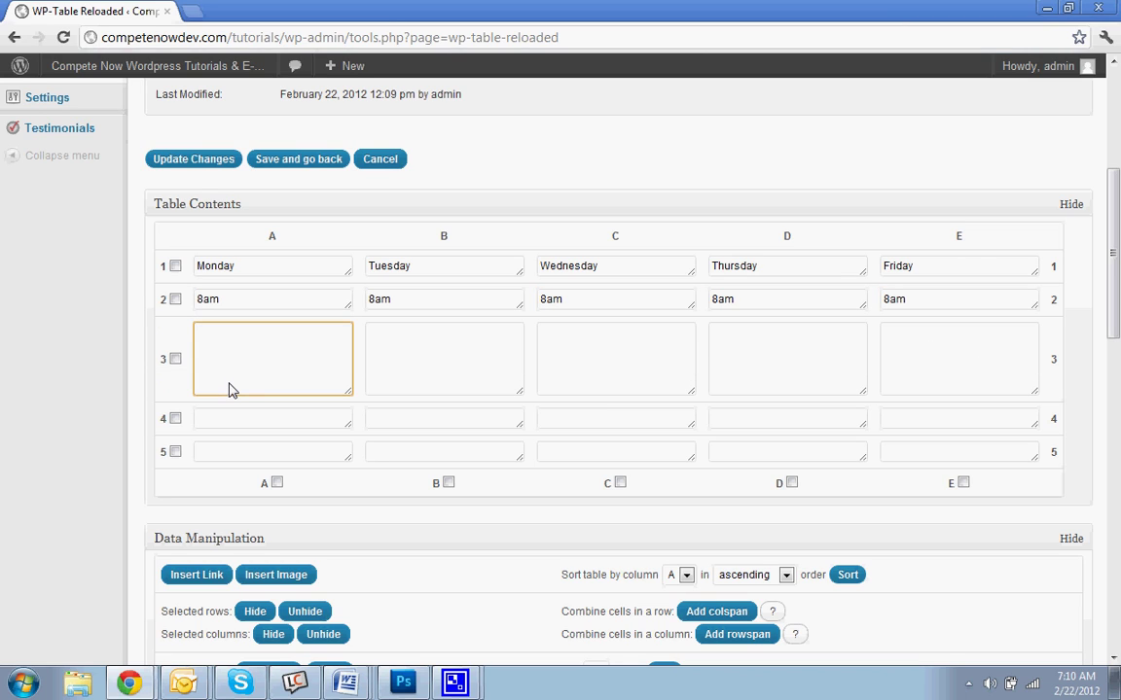
{"action": "key", "text": "ctrl+a"}
{"action": "left_click", "coordinate": [545, 381]}
{"action": "left_click", "coordinate": [481, 372]}
{"action": "key", "text": "ctrl+v"}
{"action": "left_click", "coordinate": [643, 382]}
{"action": "key", "text": "ctrl+v"}
{"action": "left_click", "coordinate": [765, 368]}
{"action": "key", "text": "ctrl+v"}
{"action": "left_click", "coordinate": [920, 380]}
{"action": "key", "text": "ctrl+v"}
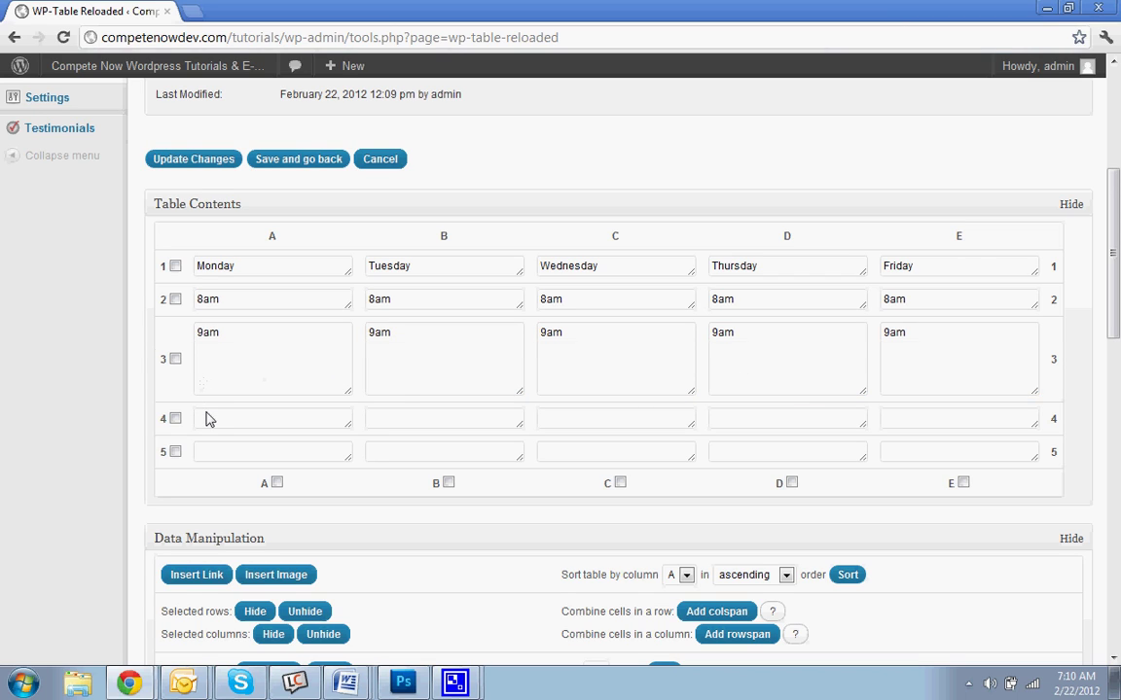
- Copy 10am from cell A4 across the row 4 cells
{"action": "left_click", "coordinate": [205, 418]}
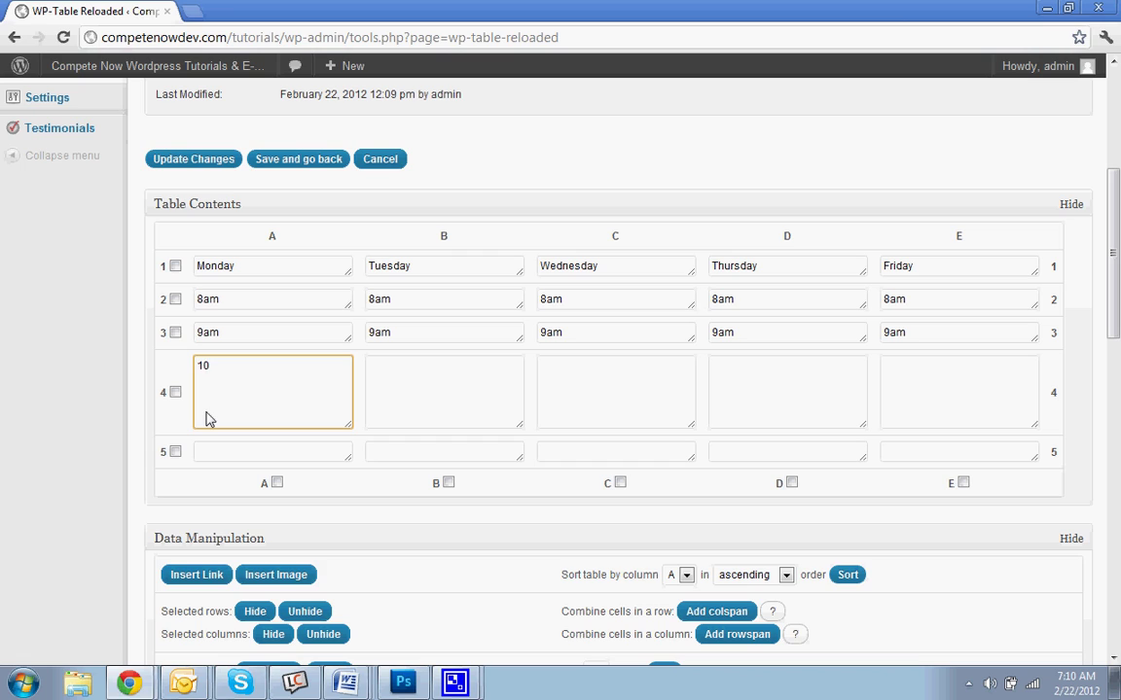
{"action": "left_click_drag", "start_coordinate": [246, 389], "coordinate": [128, 376]}
{"action": "left_click", "coordinate": [494, 417]}
{"action": "key", "text": "ctrl+v"}
{"action": "left_click", "coordinate": [635, 415]}
{"action": "key", "text": "ctrl+v"}
{"action": "left_click", "coordinate": [759, 400]}
{"action": "left_click", "coordinate": [895, 403]}
{"action": "left_click", "coordinate": [827, 405]}
{"action": "key", "text": "ctrl+v"}
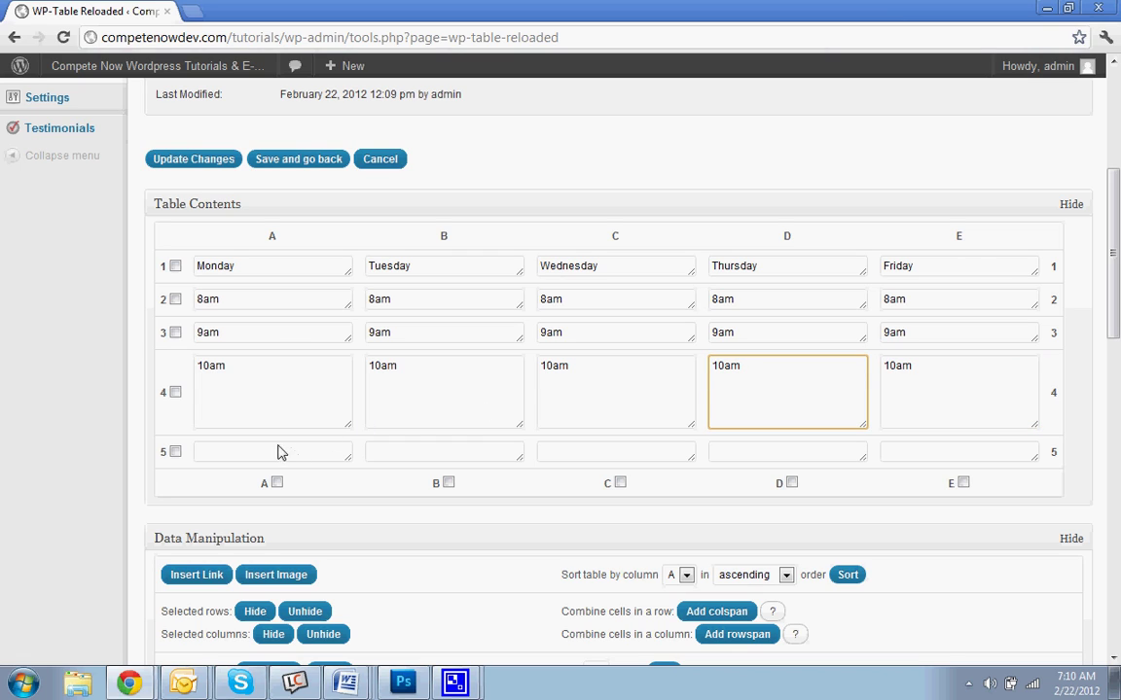
- Copy 11am from cell A5 into cells B5 through E5 and review the filled table
{"action": "left_click", "coordinate": [241, 454]}
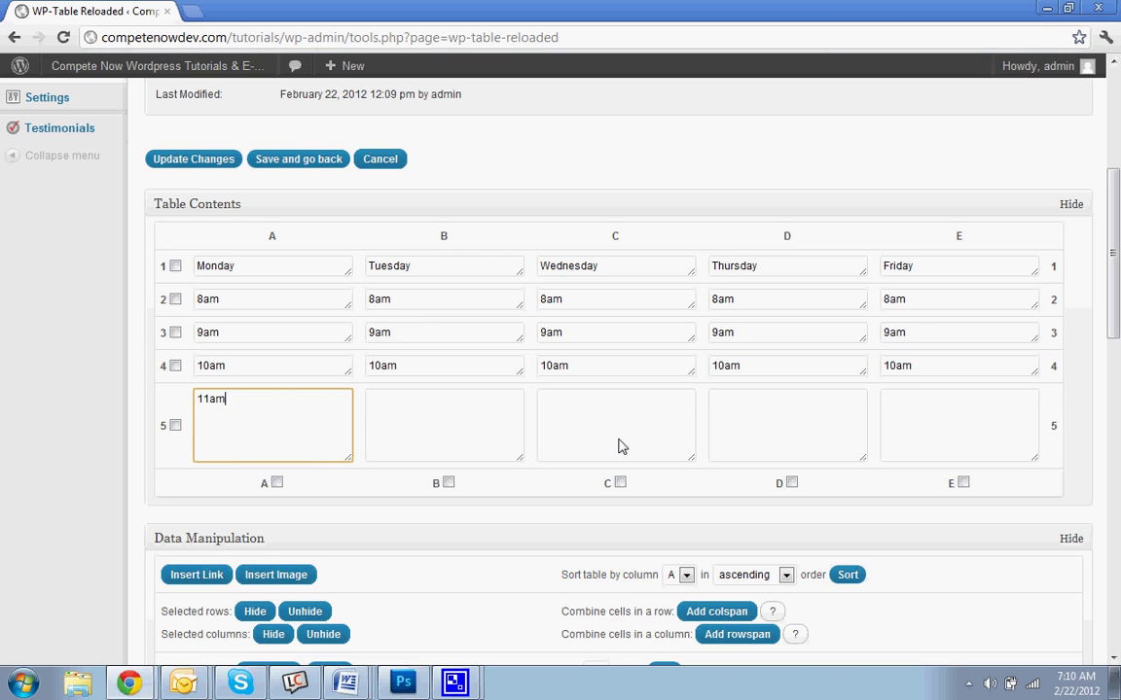
{"action": "left_click_drag", "start_coordinate": [328, 433], "coordinate": [56, 425]}
{"action": "left_click", "coordinate": [370, 449]}
{"action": "key", "text": "ctrl+v"}
{"action": "left_click", "coordinate": [575, 406]}
{"action": "key", "text": "ctrl+v"}
{"action": "left_click", "coordinate": [767, 403]}
{"action": "key", "text": "ctrl+v"}
{"action": "left_click", "coordinate": [954, 420]}
{"action": "left_click", "coordinate": [758, 426]}
{"action": "scroll", "coordinate": [758, 425], "scroll_direction": "down", "scroll_amount": 5}
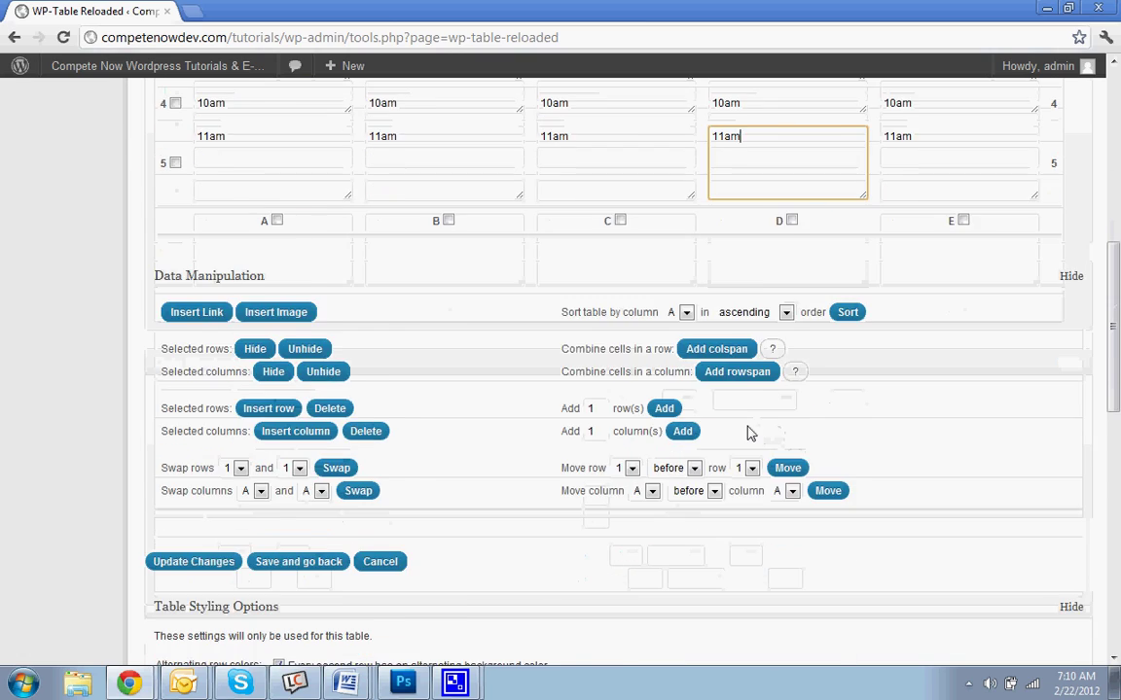
{"action": "scroll", "coordinate": [750, 433], "scroll_direction": "down", "scroll_amount": 3}
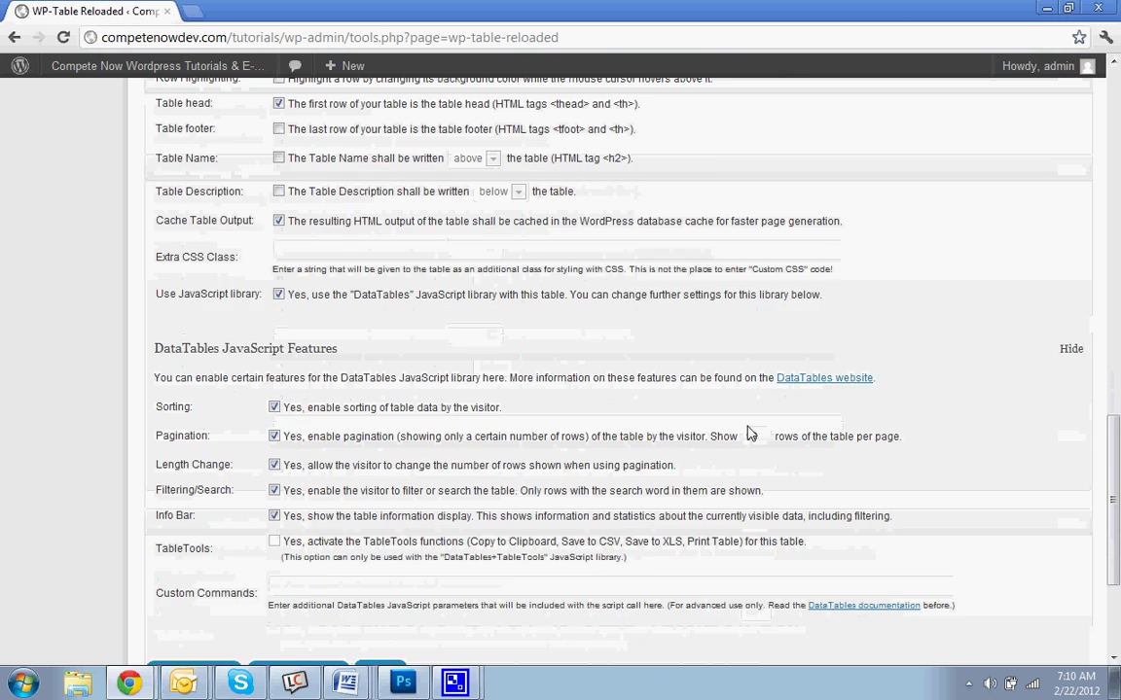
{"action": "scroll", "coordinate": [750, 433], "scroll_direction": "up", "scroll_amount": 4}
- Save the filled schedule table and open the Schedule page for editing
{"action": "left_click", "coordinate": [190, 303]}
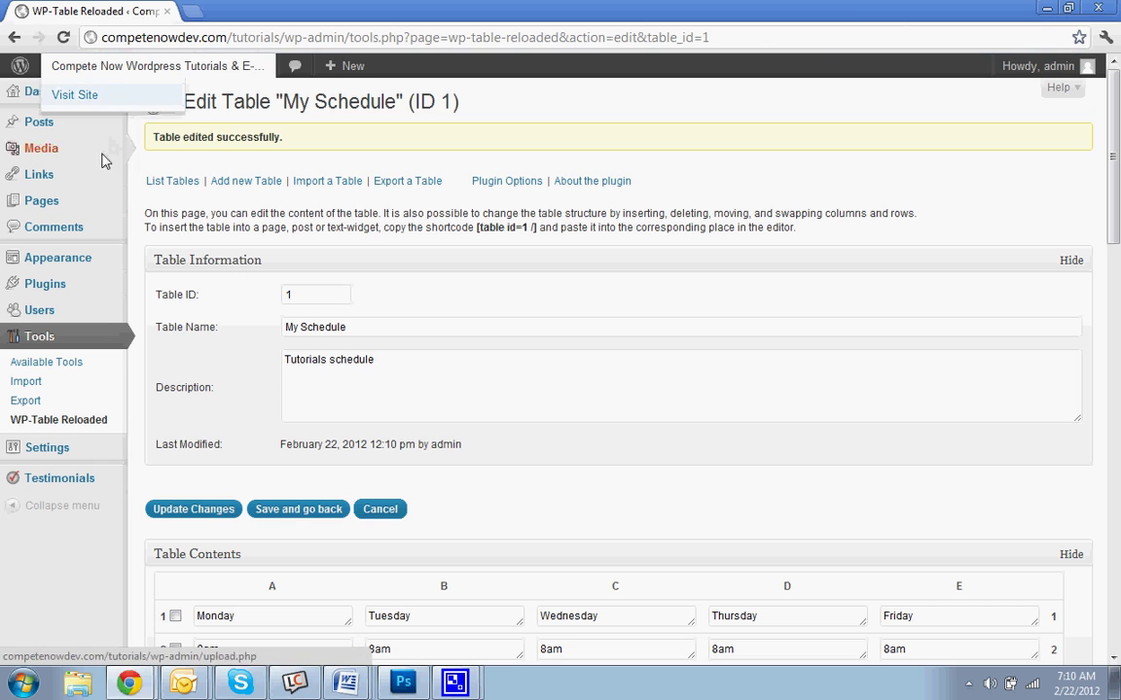
{"action": "left_click", "coordinate": [64, 205]}
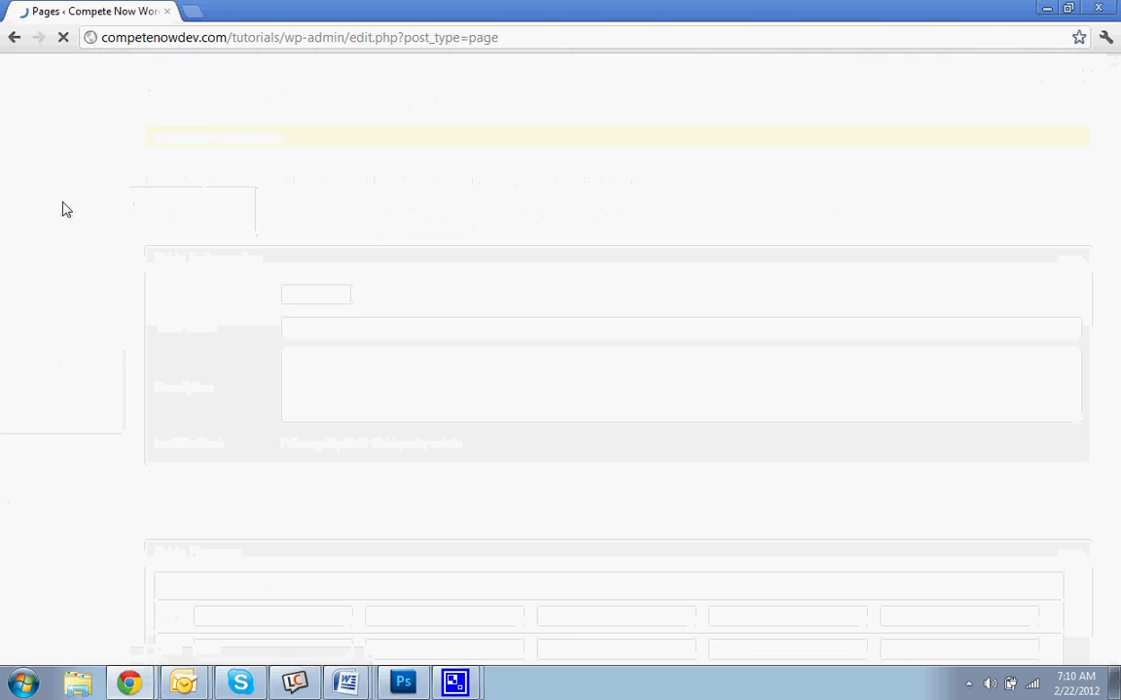
{"action": "scroll", "coordinate": [225, 350], "scroll_direction": "down", "scroll_amount": 2}
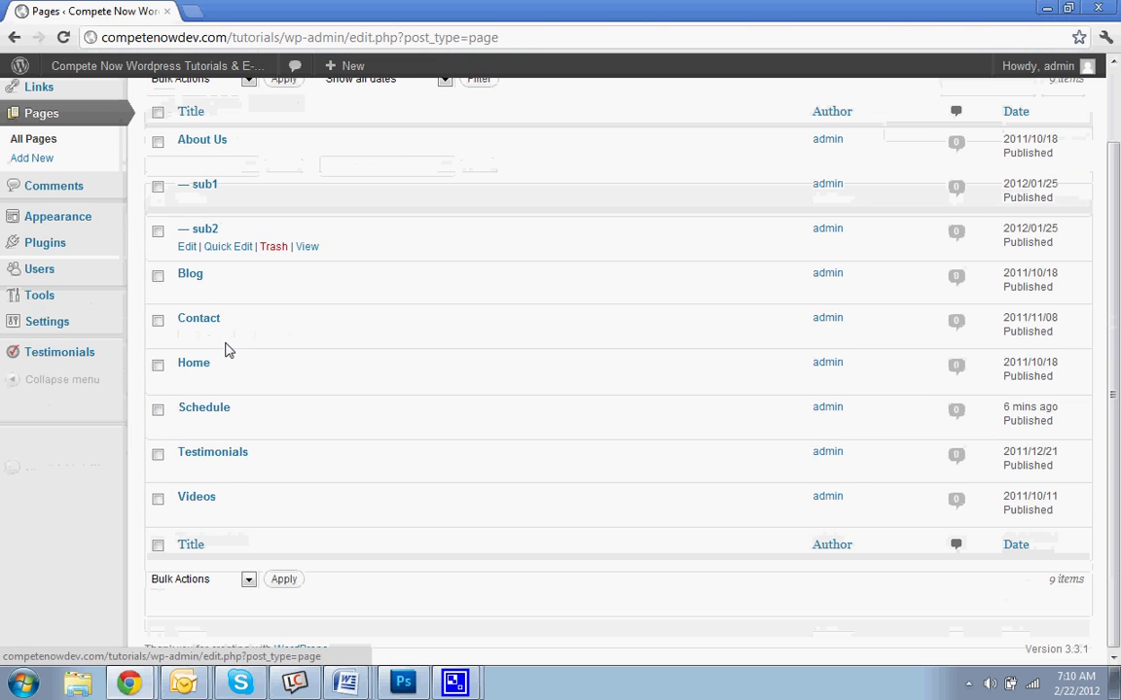
{"action": "left_click", "coordinate": [192, 427]}
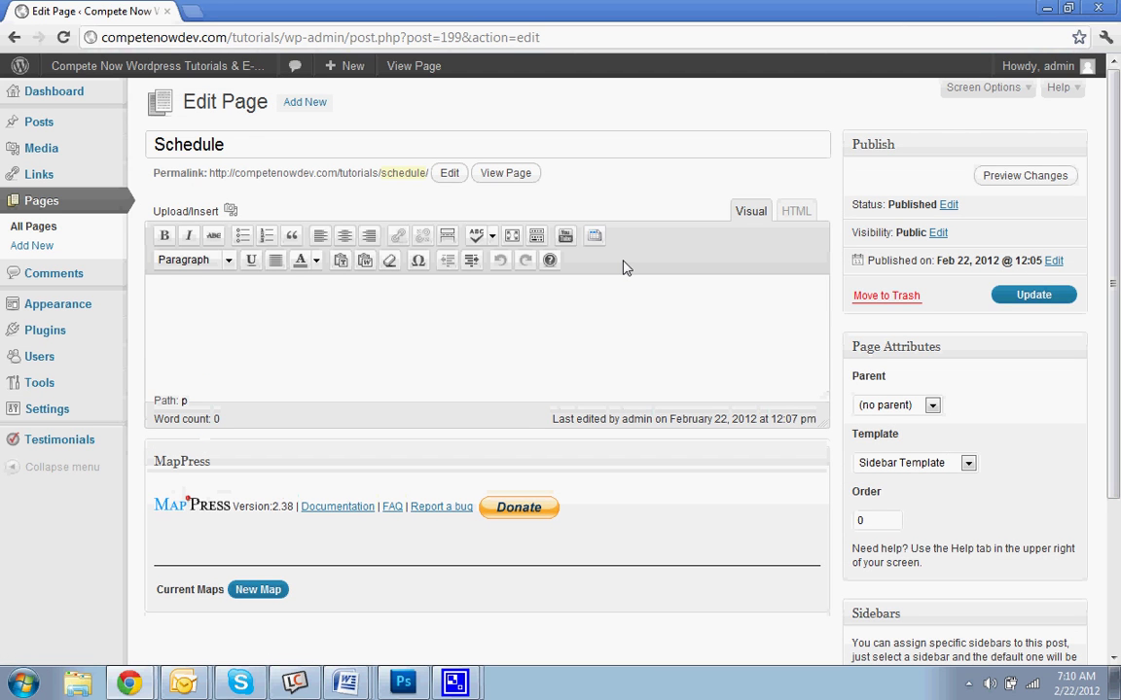
- Insert the My Schedule table into the page body as [table id=1 /]
{"action": "left_click", "coordinate": [533, 306]}
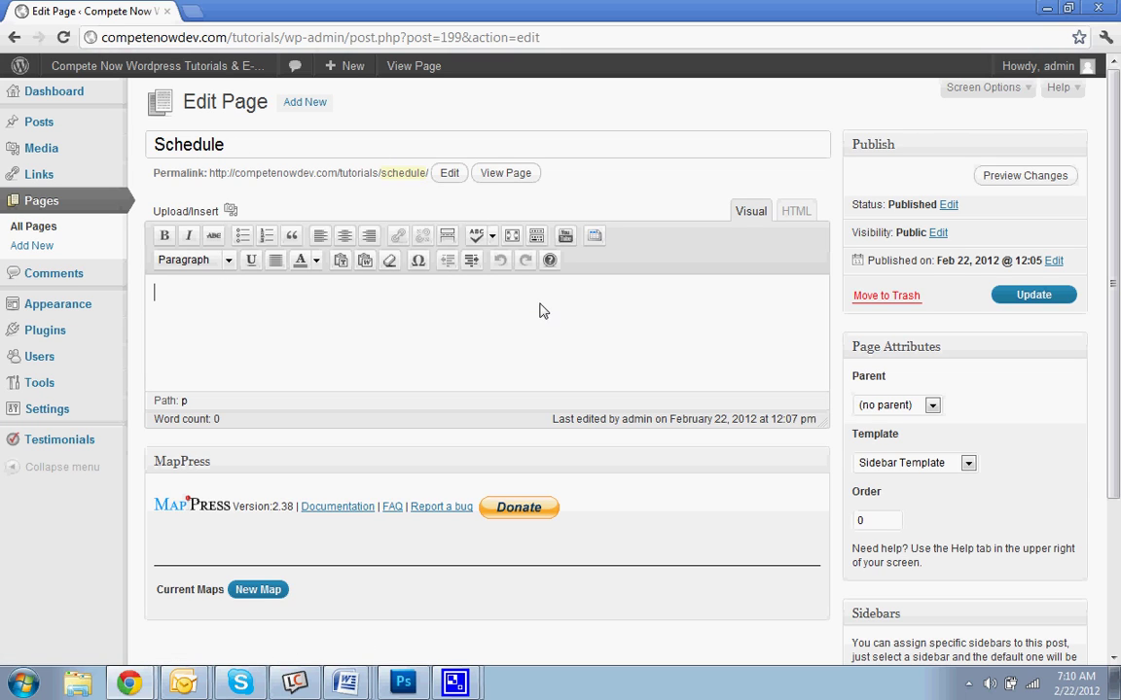
{"action": "left_click", "coordinate": [594, 239]}
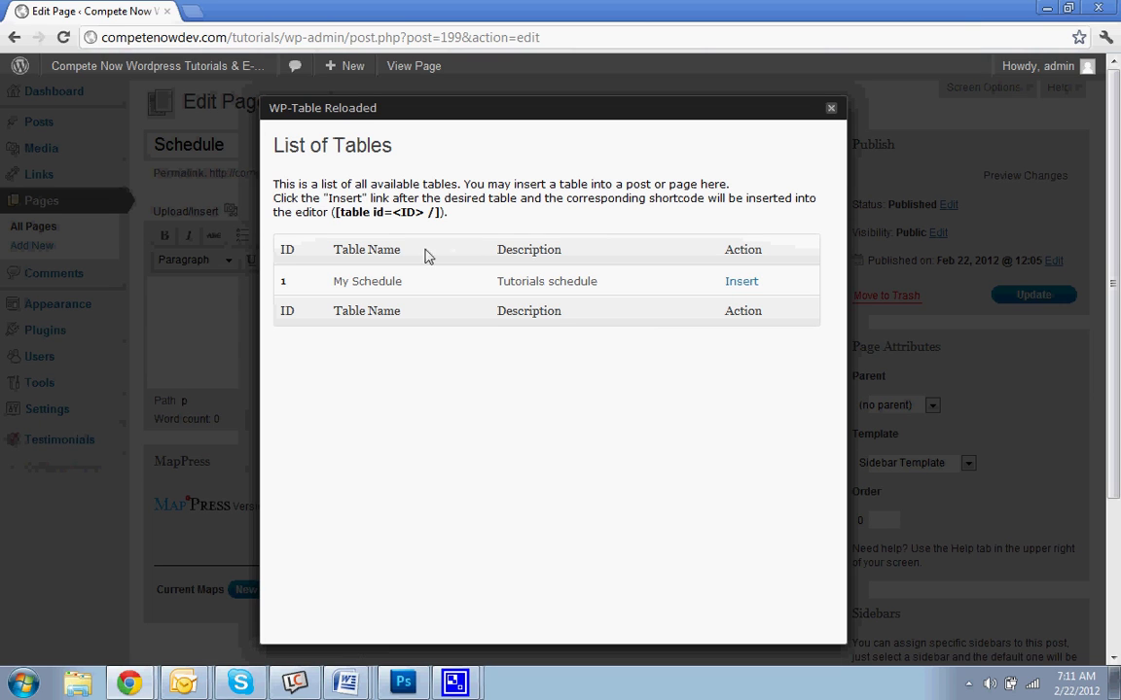
{"action": "left_click", "coordinate": [743, 282]}
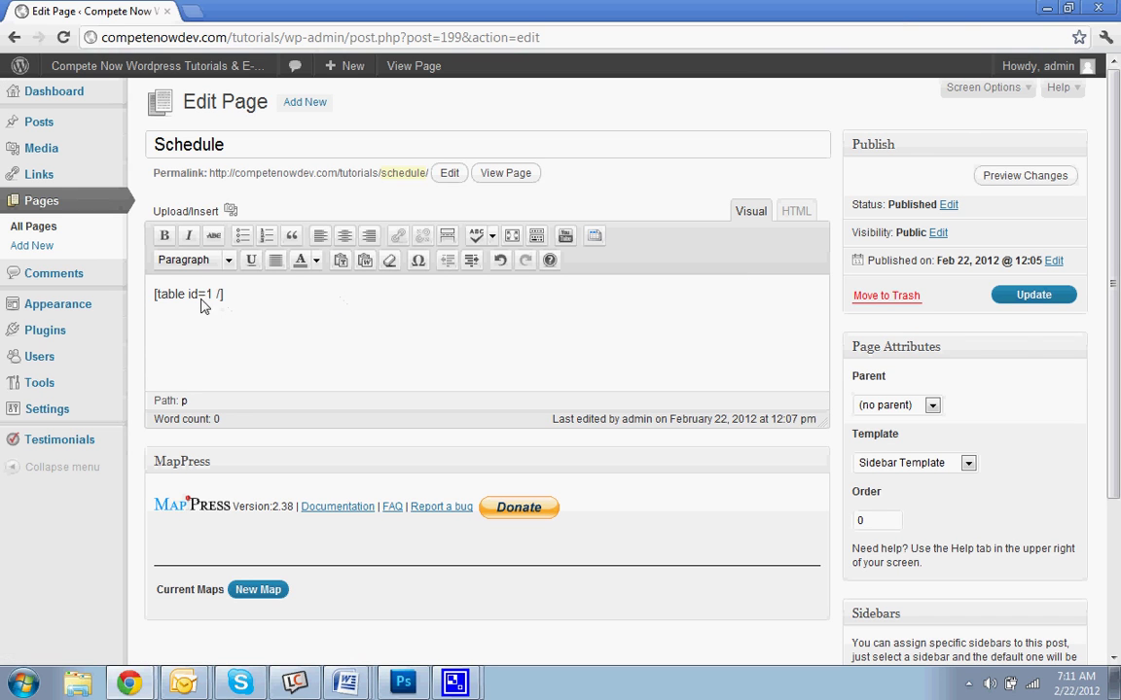
- Update the Schedule page and view the published weekday table
{"action": "left_click", "coordinate": [1012, 308]}
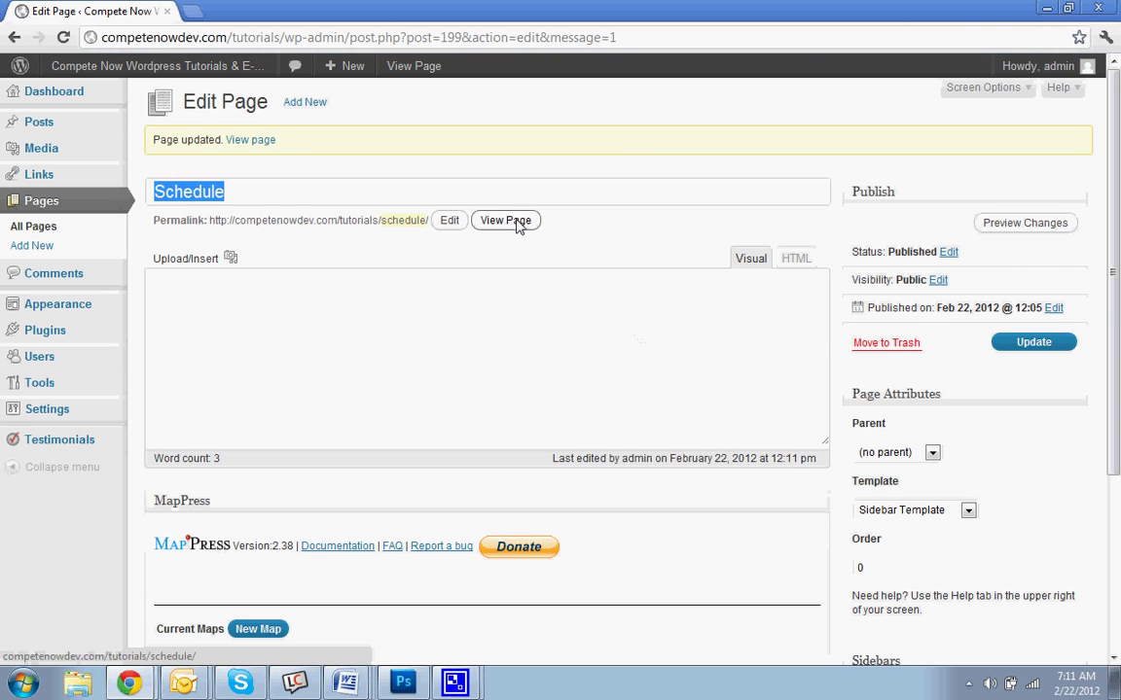
{"action": "left_click", "coordinate": [236, 140]}
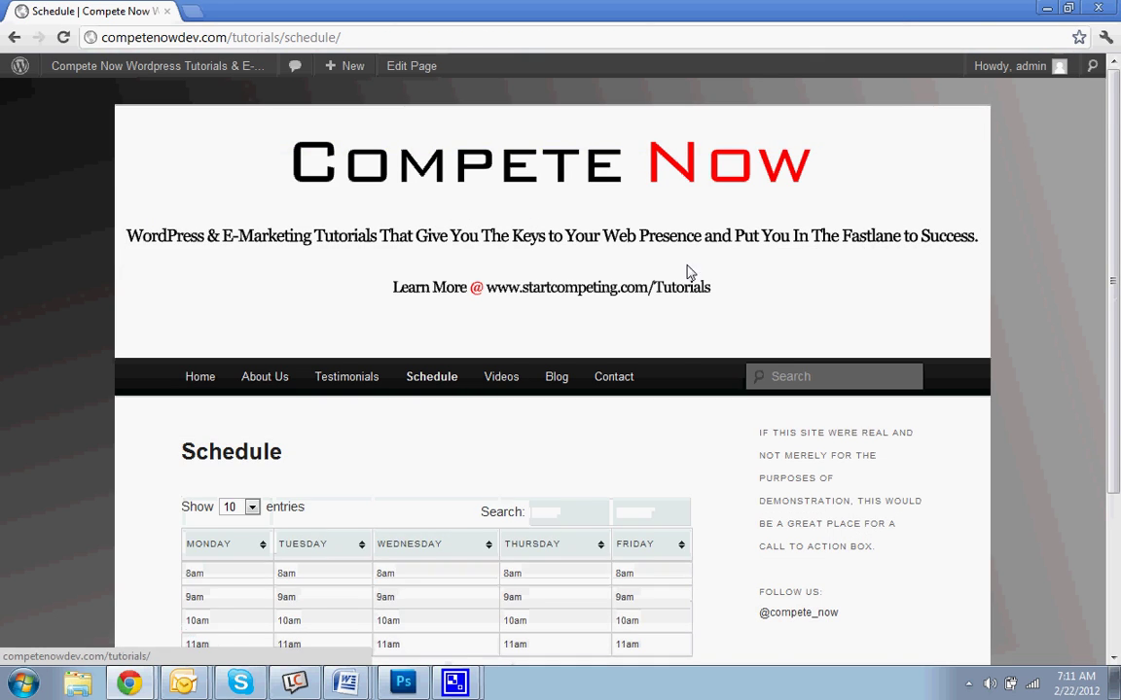
{"action": "scroll", "coordinate": [682, 272], "scroll_direction": "down", "scroll_amount": 2}
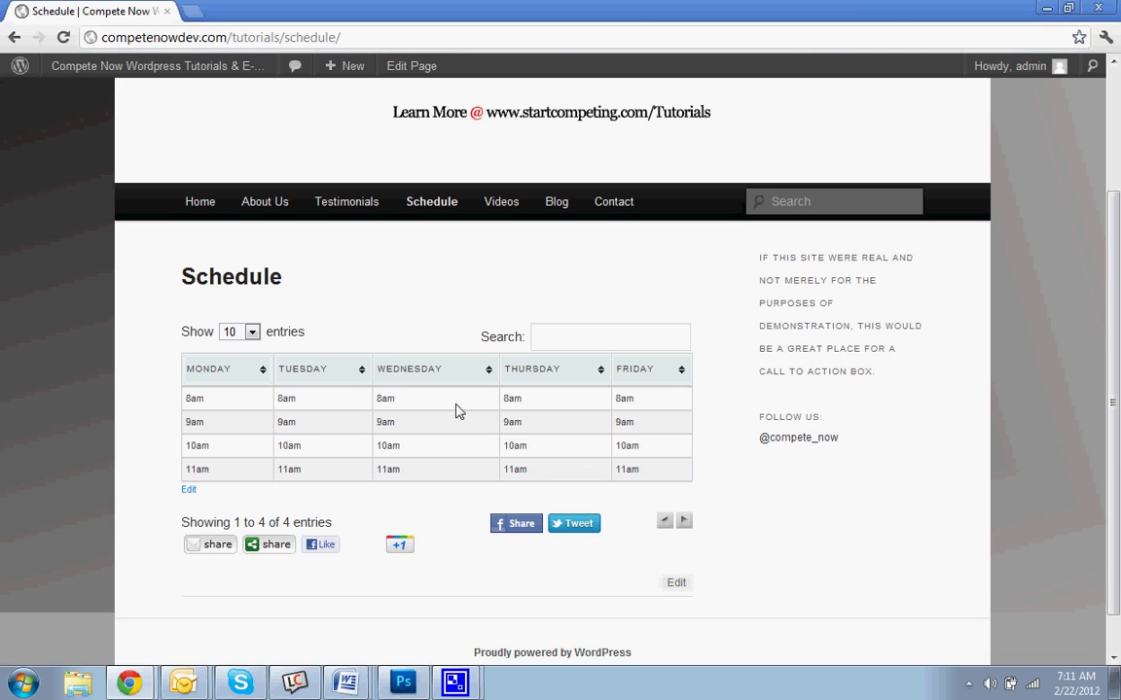
{"action": "scroll", "coordinate": [465, 410], "scroll_direction": "down", "scroll_amount": 1}
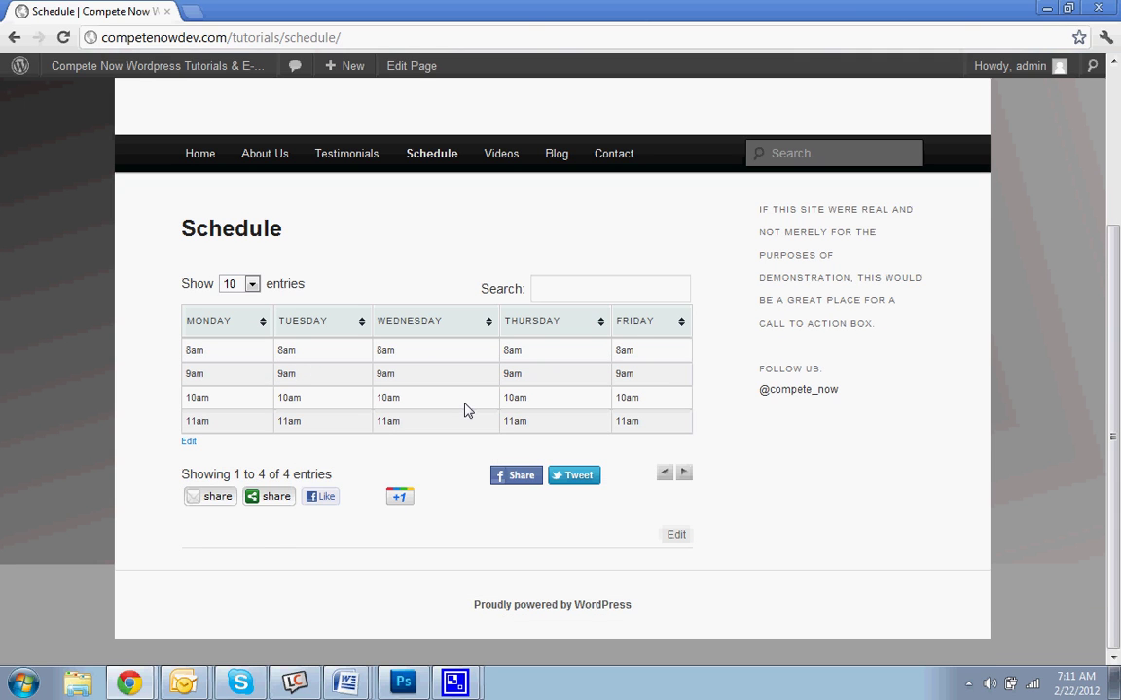
{"action": "scroll", "coordinate": [465, 403], "scroll_direction": "up", "scroll_amount": 2}
{"action": "scroll", "coordinate": [465, 403], "scroll_direction": "down", "scroll_amount": 2}
- Test sorting by the WEDNESDAY column and keep 10 entries per page
{"action": "left_click", "coordinate": [491, 326]}
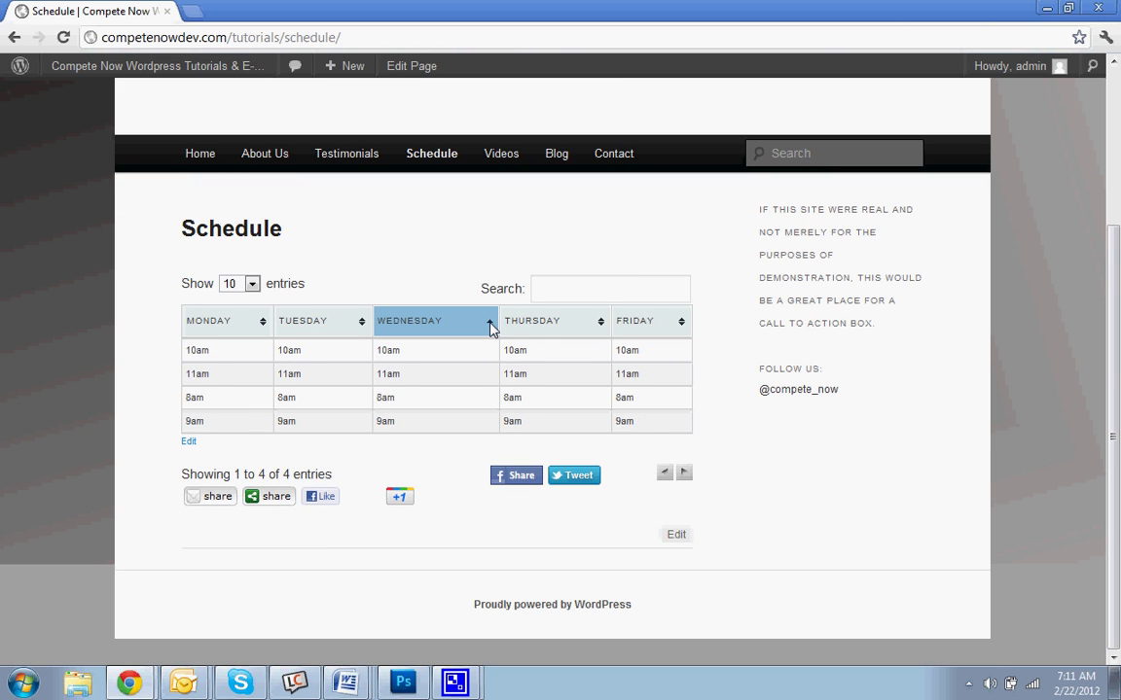
{"action": "left_click", "coordinate": [490, 327]}
{"action": "left_click", "coordinate": [490, 327]}
{"action": "left_click", "coordinate": [490, 327]}
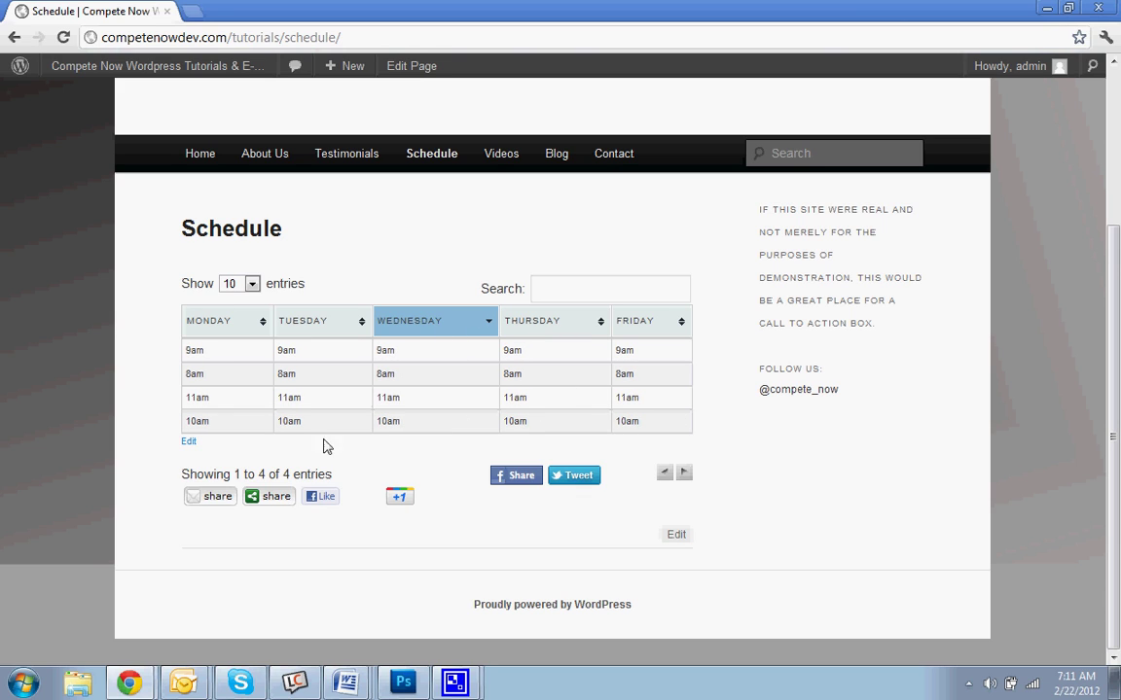
{"action": "left_click", "coordinate": [245, 284]}
{"action": "left_click", "coordinate": [245, 284]}
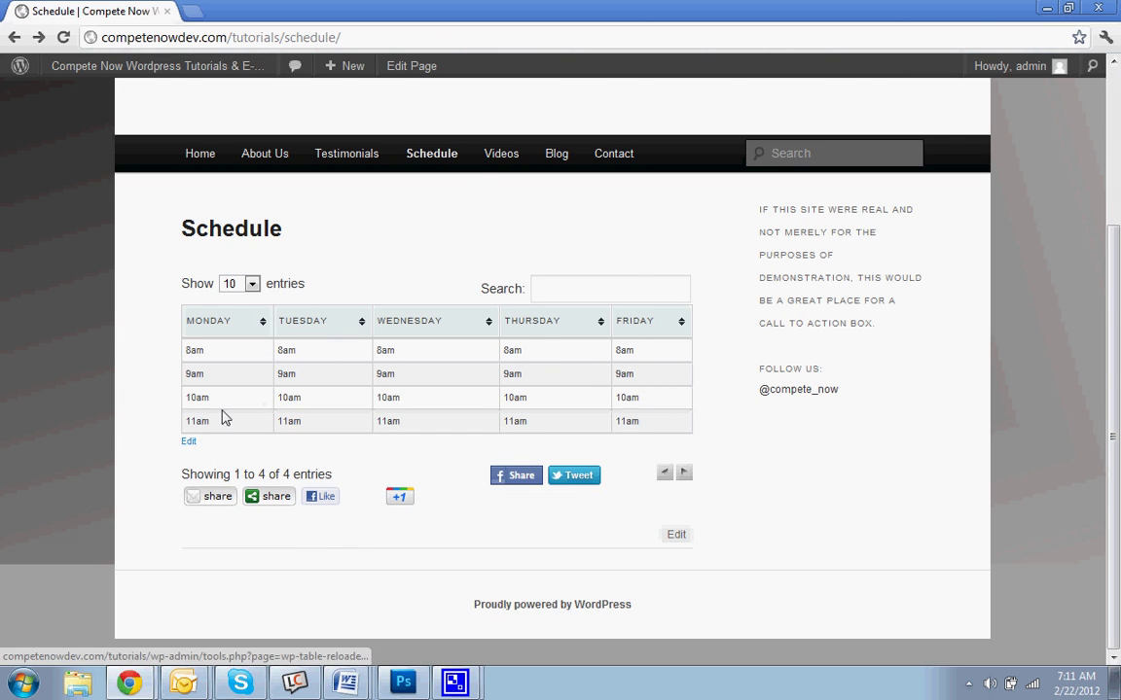
{"action": "scroll", "coordinate": [224, 416], "scroll_direction": "up", "scroll_amount": 2}
{"action": "scroll", "coordinate": [258, 500], "scroll_direction": "down", "scroll_amount": 1}
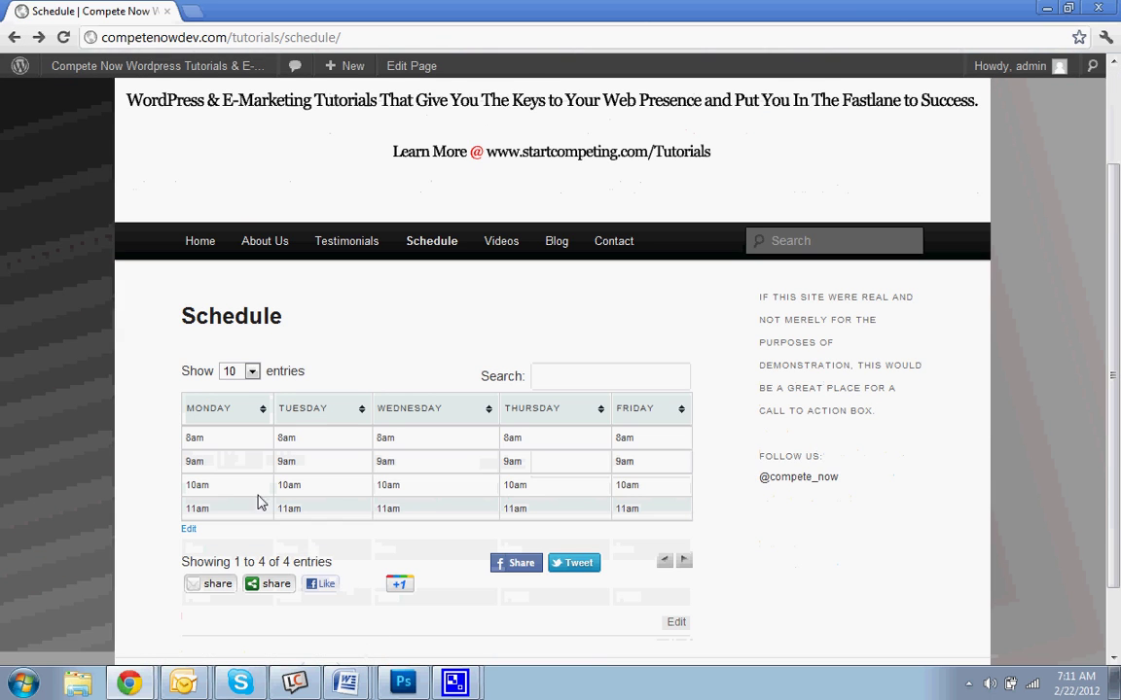
- Return to the My Schedule edit screen and open the public site in a new tab
{"action": "left_click", "coordinate": [191, 532]}
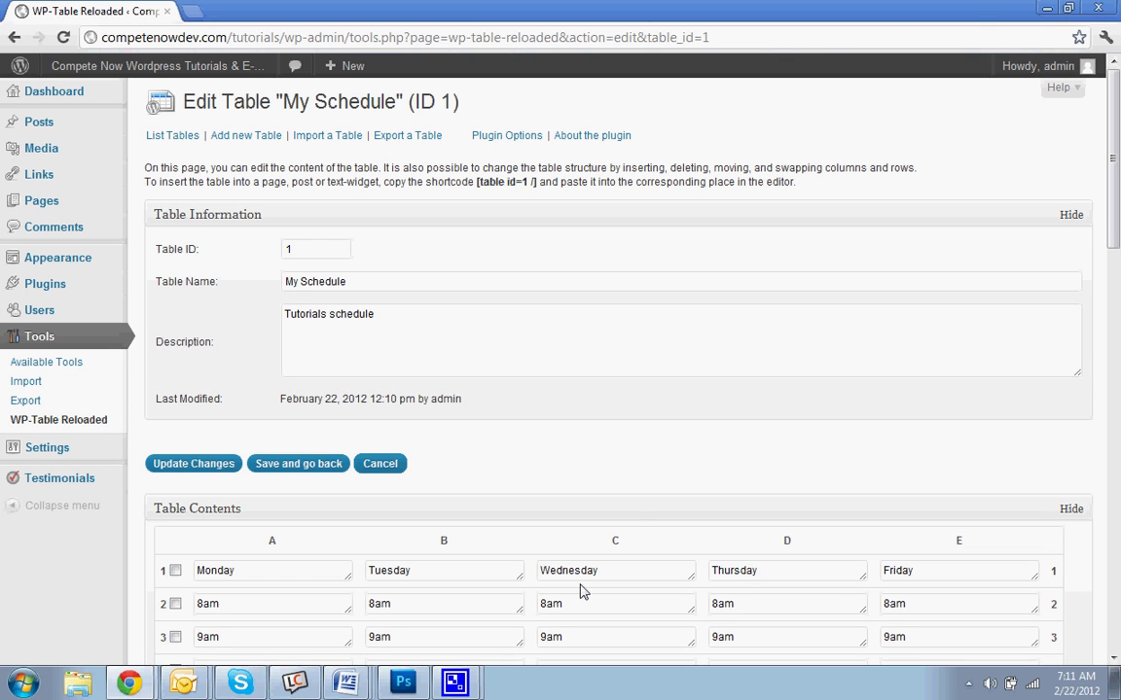
{"action": "scroll", "coordinate": [588, 445], "scroll_direction": "down", "scroll_amount": 5}
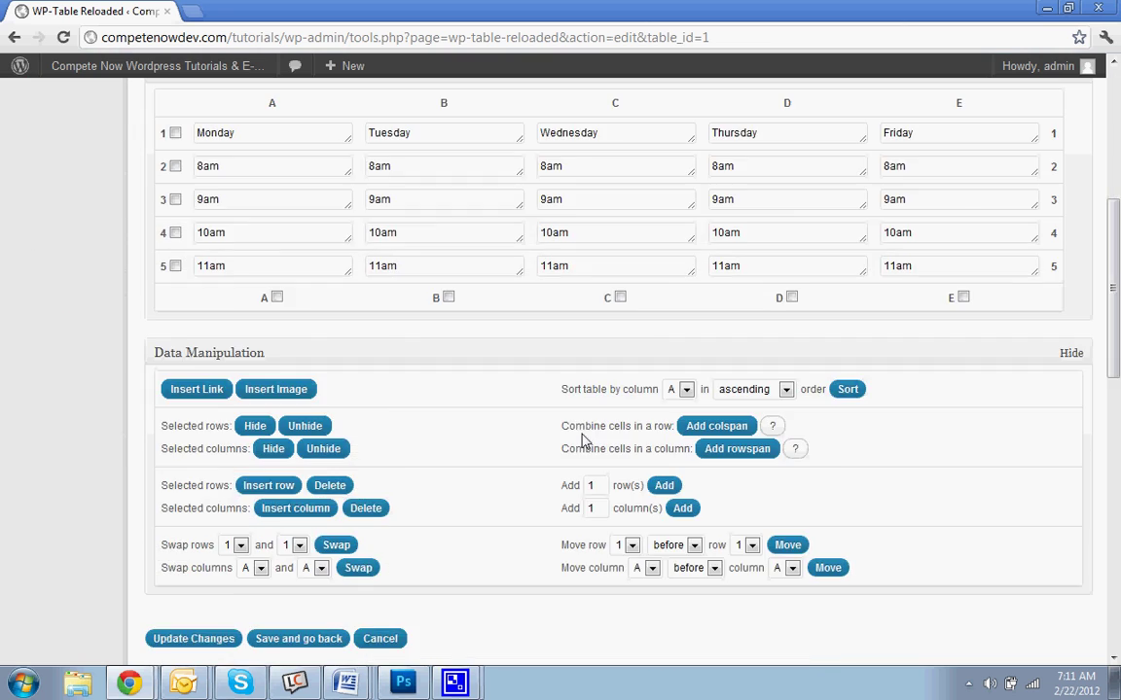
{"action": "scroll", "coordinate": [584, 442], "scroll_direction": "down", "scroll_amount": 5}
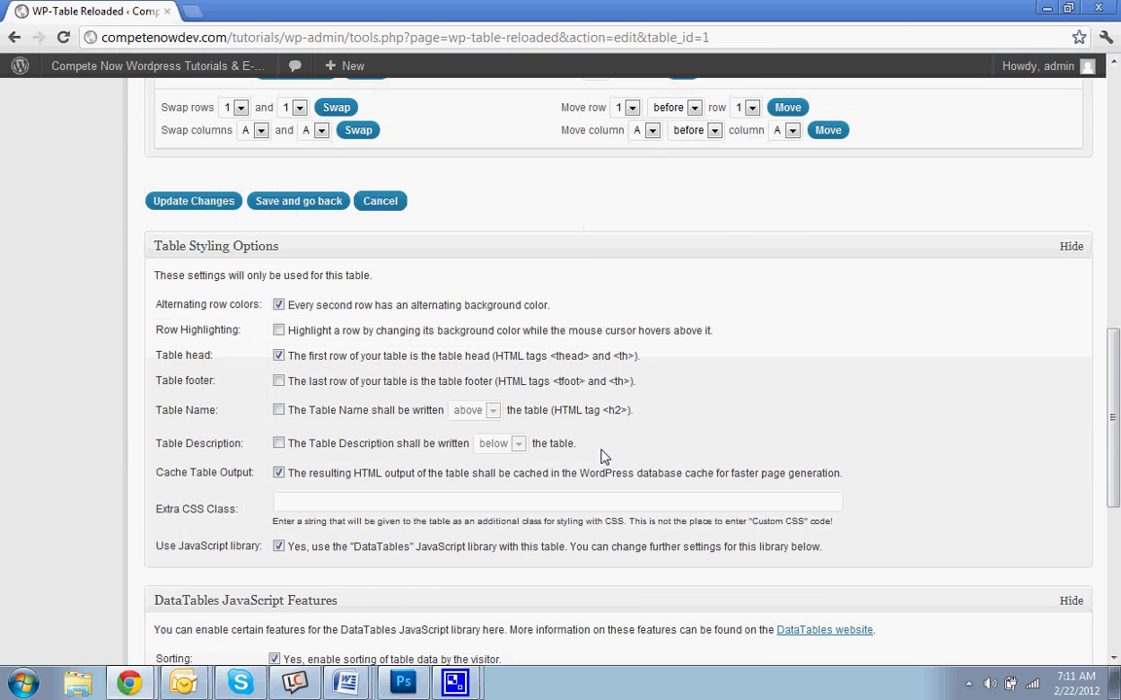
{"action": "scroll", "coordinate": [604, 455], "scroll_direction": "down", "scroll_amount": 1}
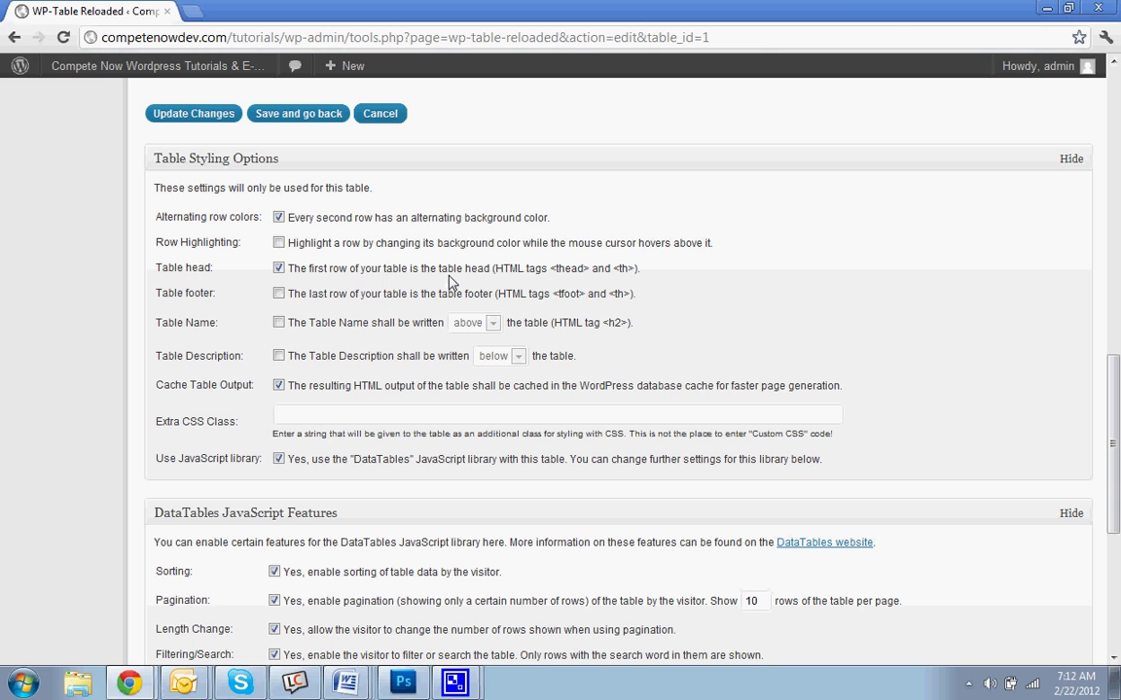
{"action": "right_click", "coordinate": [225, 68]}
{"action": "left_click", "coordinate": [276, 85]}
{"action": "left_click", "coordinate": [251, 11]}
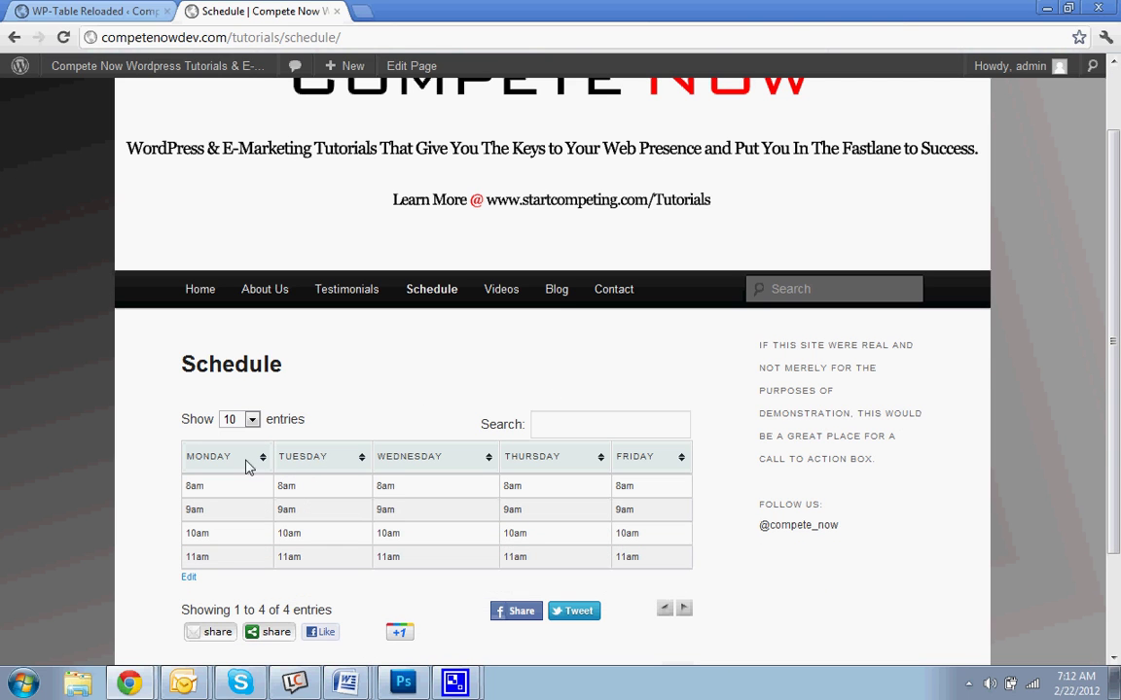
{"action": "scroll", "coordinate": [392, 407], "scroll_direction": "up", "scroll_amount": 1}
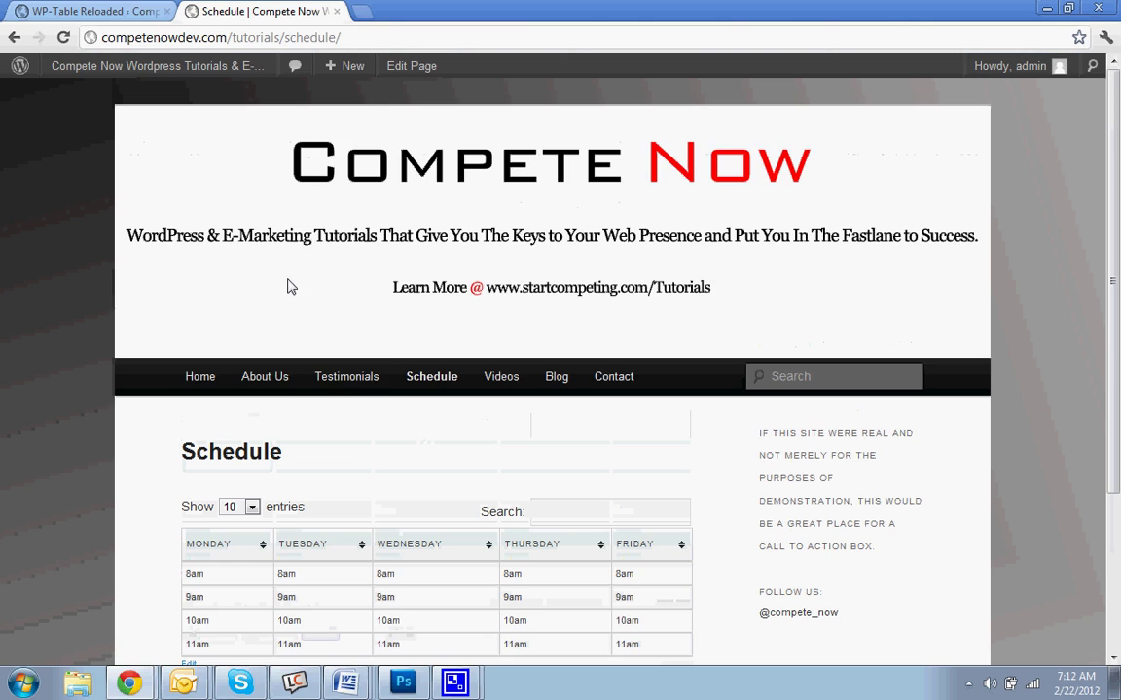
{"action": "left_click", "coordinate": [83, 11]}
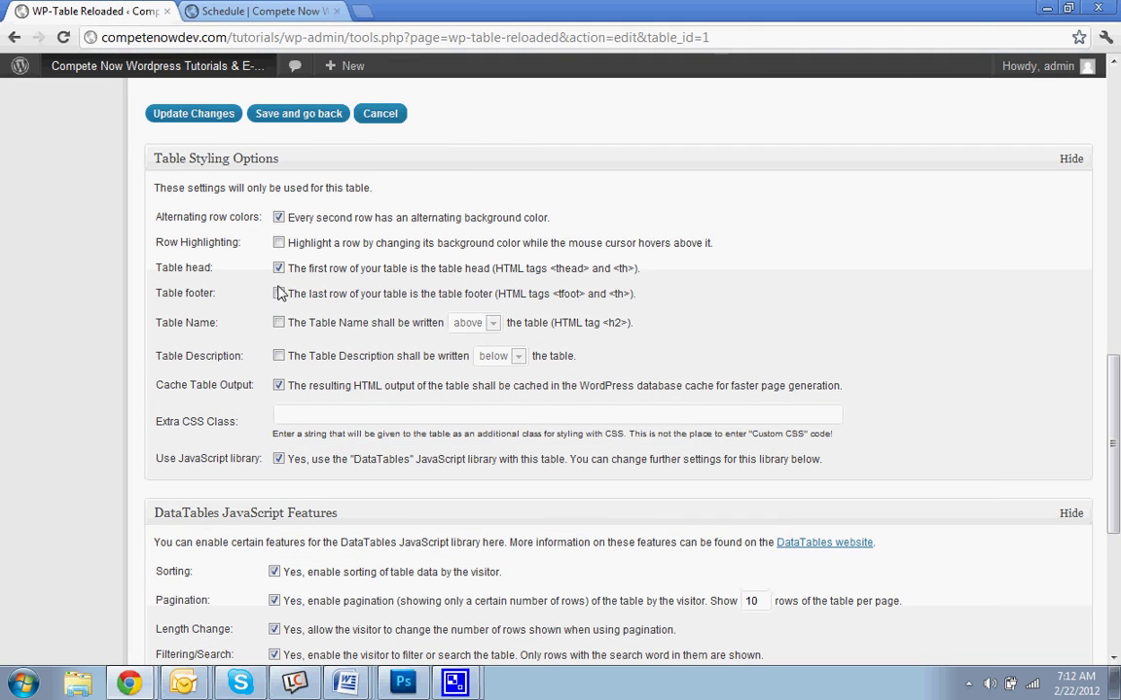
- Turn off Cache Table Output and the DataTables JavaScript library
{"action": "scroll", "coordinate": [356, 354], "scroll_direction": "down", "scroll_amount": 1}
{"action": "scroll", "coordinate": [356, 354], "scroll_direction": "down", "scroll_amount": 1}
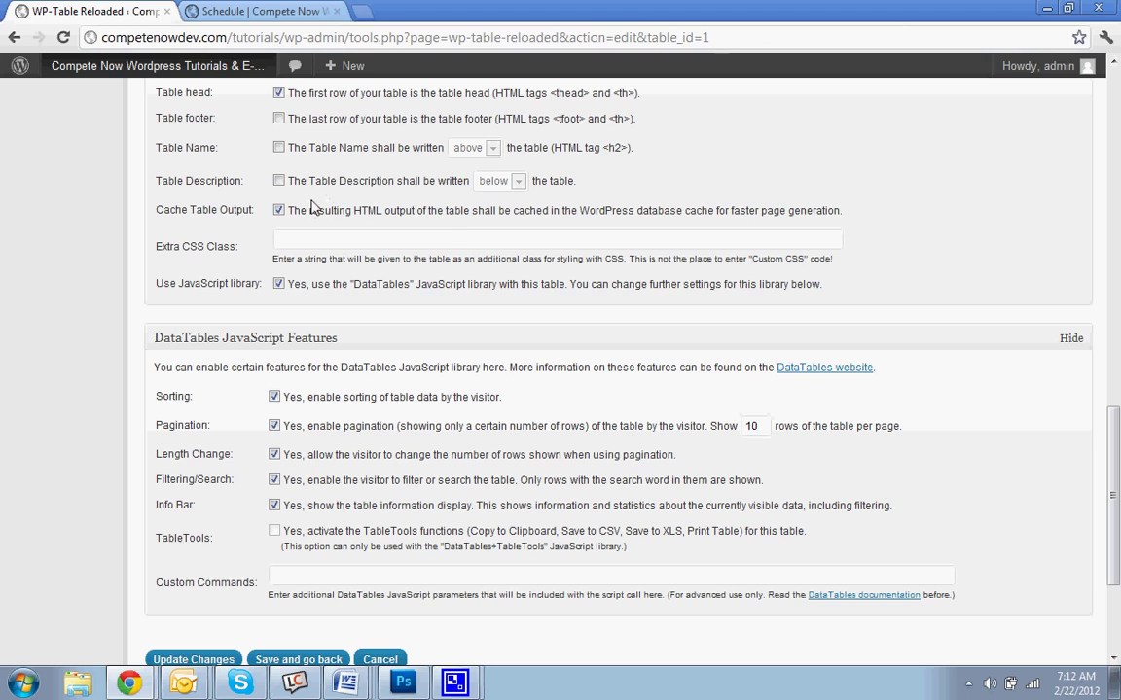
{"action": "left_click", "coordinate": [278, 210]}
{"action": "left_click", "coordinate": [278, 283]}
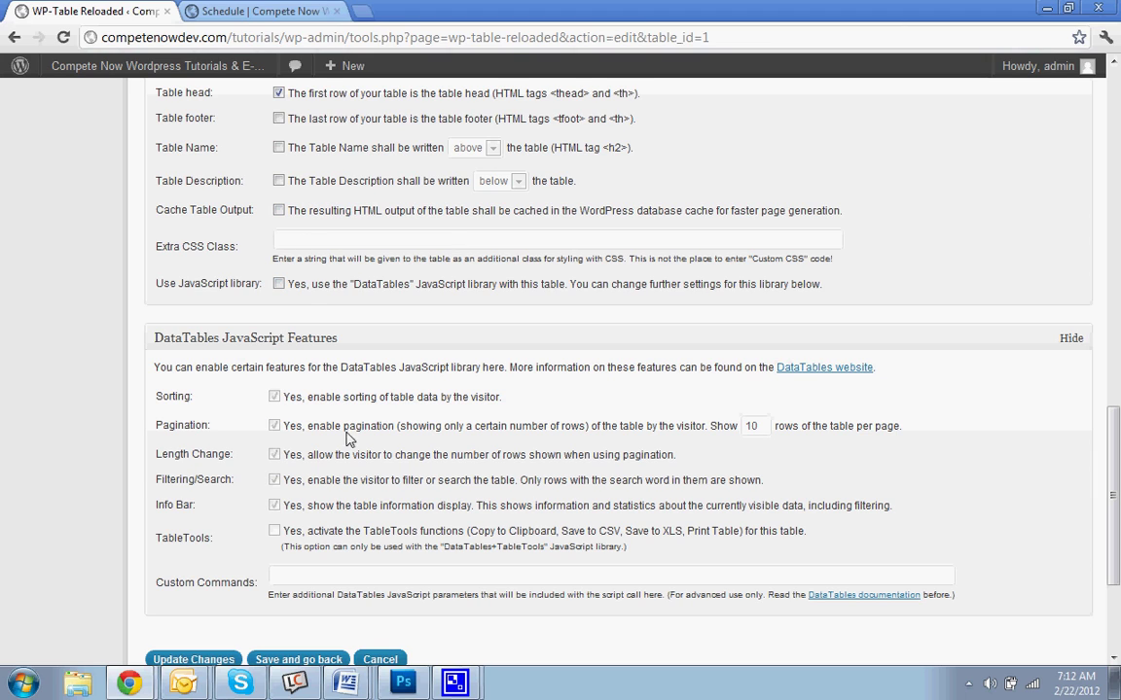
{"action": "left_click", "coordinate": [296, 291]}
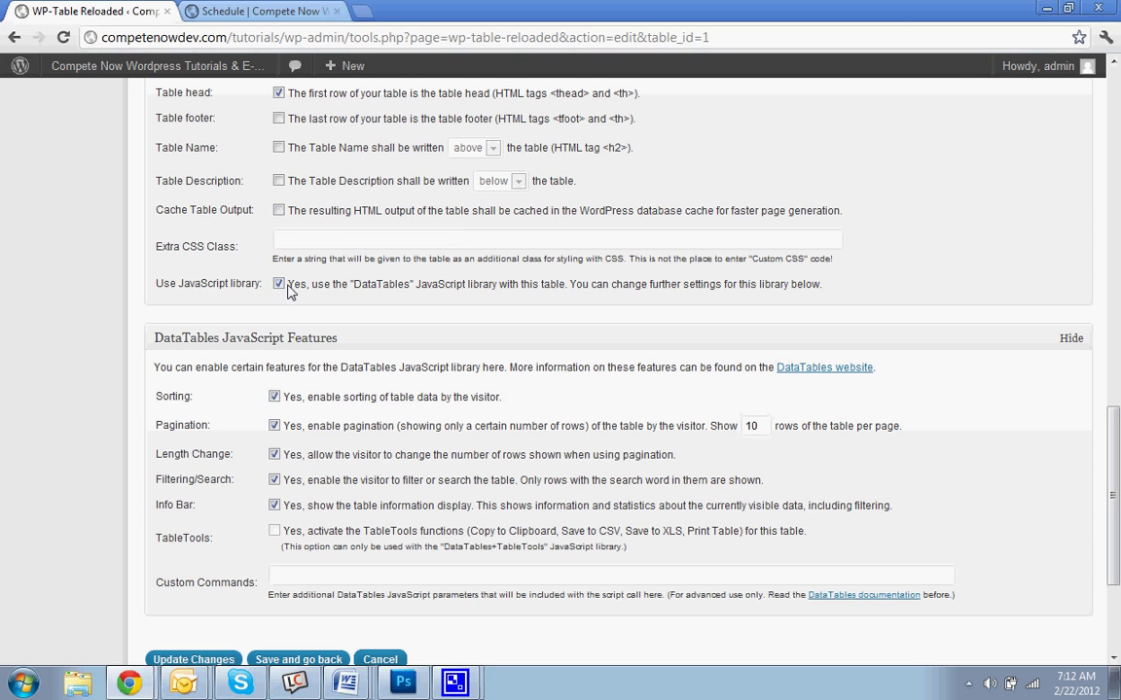
{"action": "left_click", "coordinate": [279, 284]}
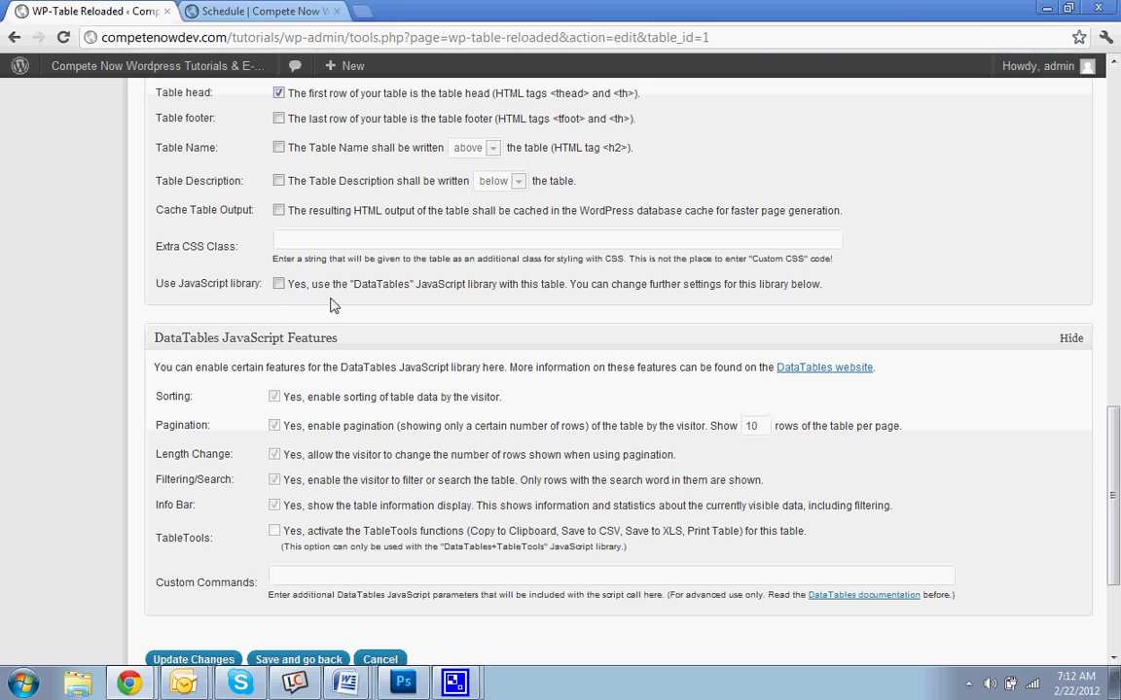
- Enable row highlighting on hover and save the table changes
{"action": "scroll", "coordinate": [269, 248], "scroll_direction": "up", "scroll_amount": 1}
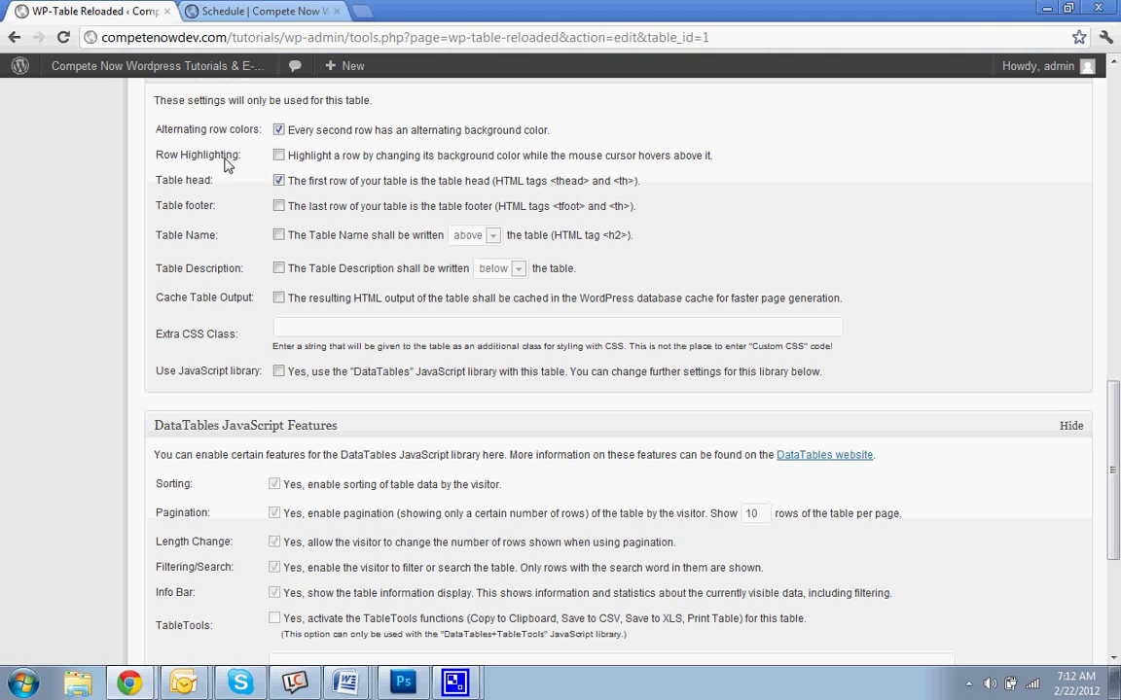
{"action": "left_click", "coordinate": [279, 155]}
{"action": "left_click", "coordinate": [279, 156]}
{"action": "left_click", "coordinate": [279, 155]}
{"action": "scroll", "coordinate": [325, 347], "scroll_direction": "down", "scroll_amount": 3}
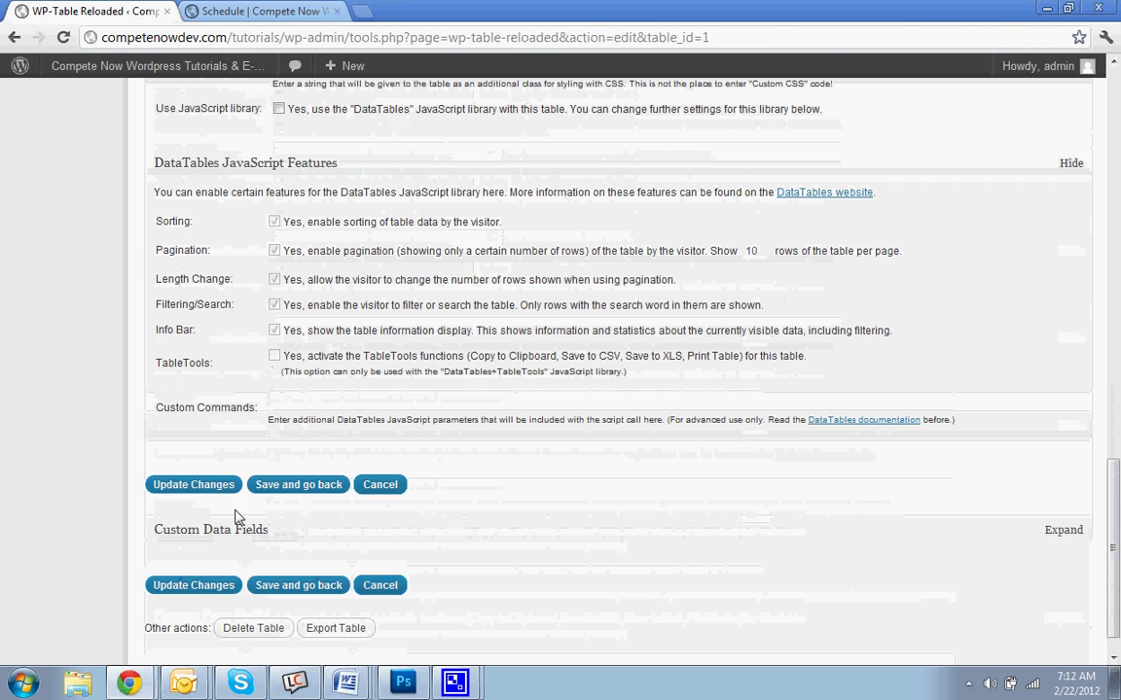
{"action": "left_click", "coordinate": [194, 484]}
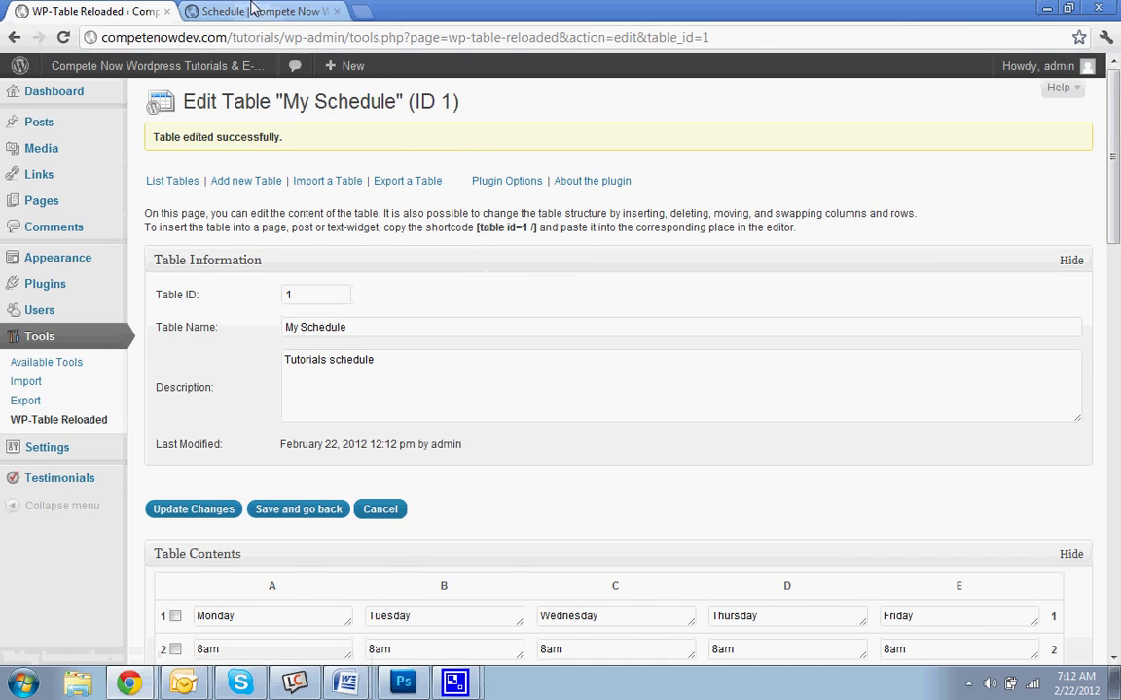
- Reload the live Schedule page to check the plain hover-highlighted table, then open a new tab
{"action": "left_click", "coordinate": [255, 12]}
{"action": "left_click", "coordinate": [62, 38]}
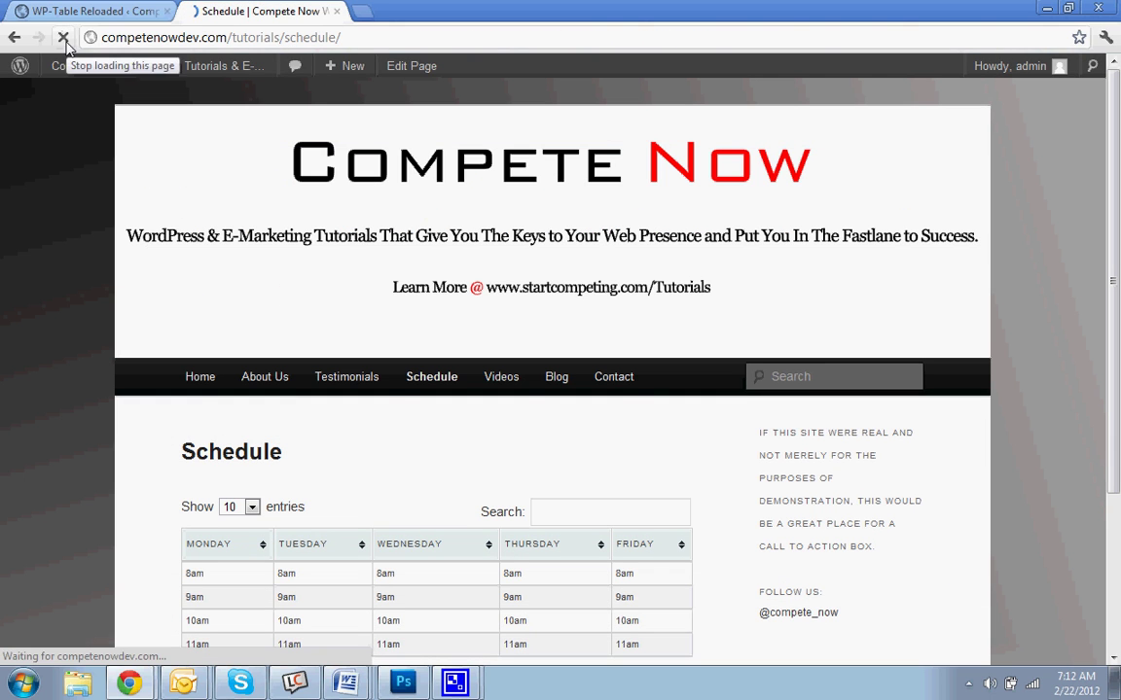
{"action": "scroll", "coordinate": [616, 278], "scroll_direction": "down", "scroll_amount": 1}
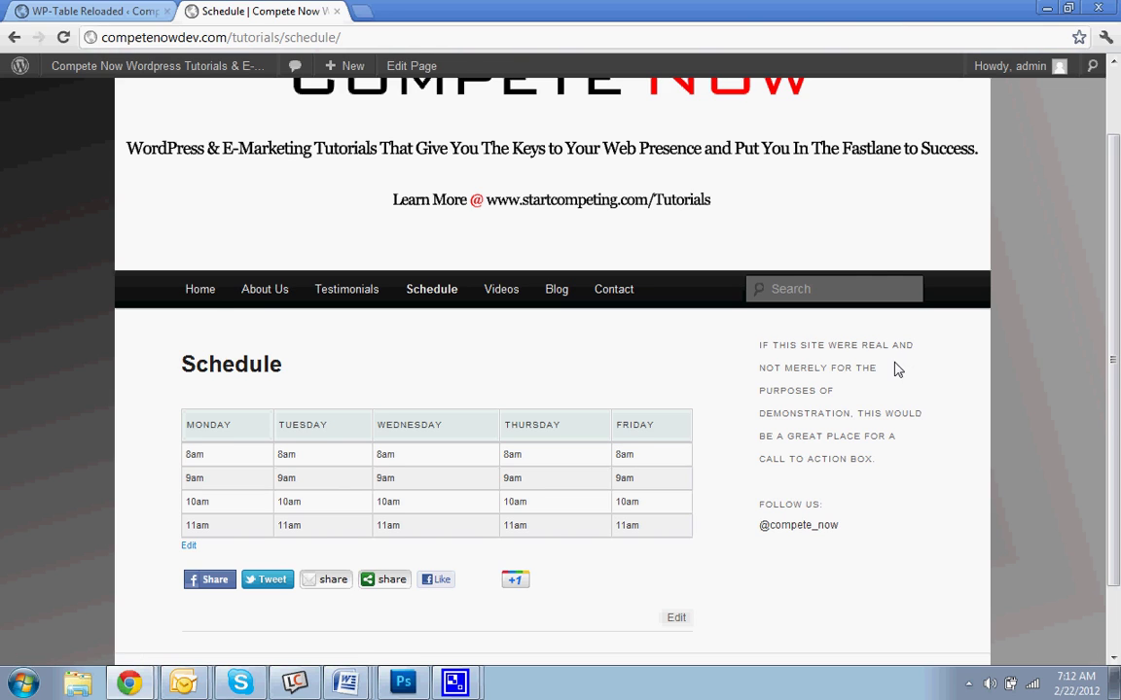
{"action": "scroll", "coordinate": [896, 370], "scroll_direction": "down", "scroll_amount": 1}
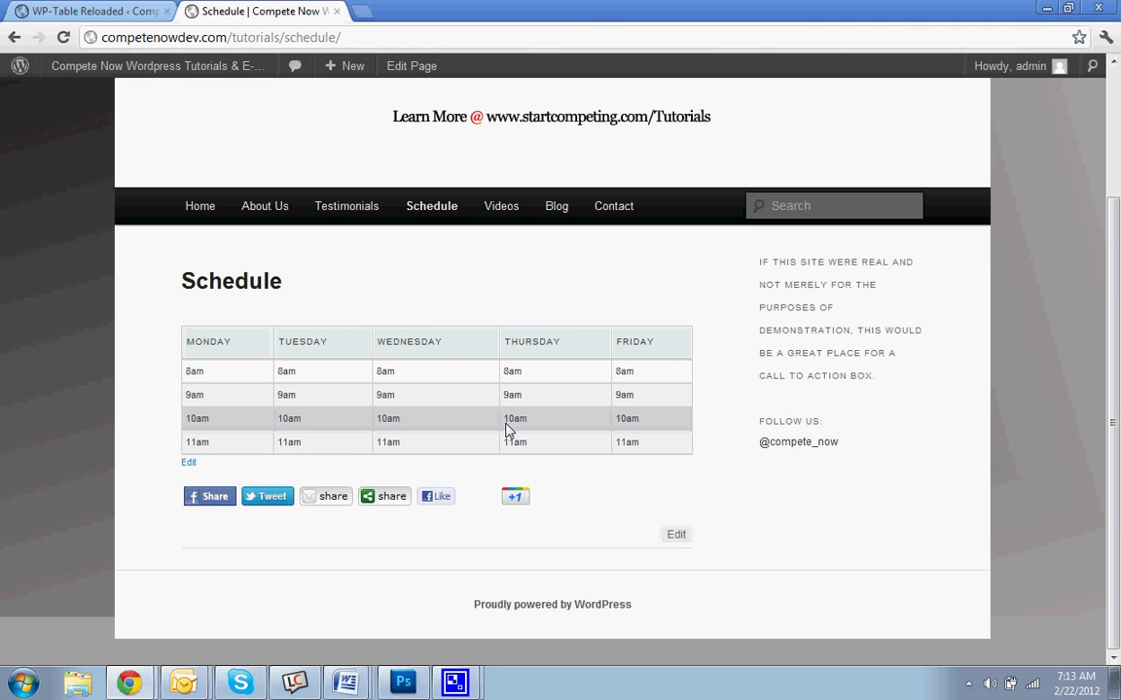
{"action": "left_click", "coordinate": [361, 11]}
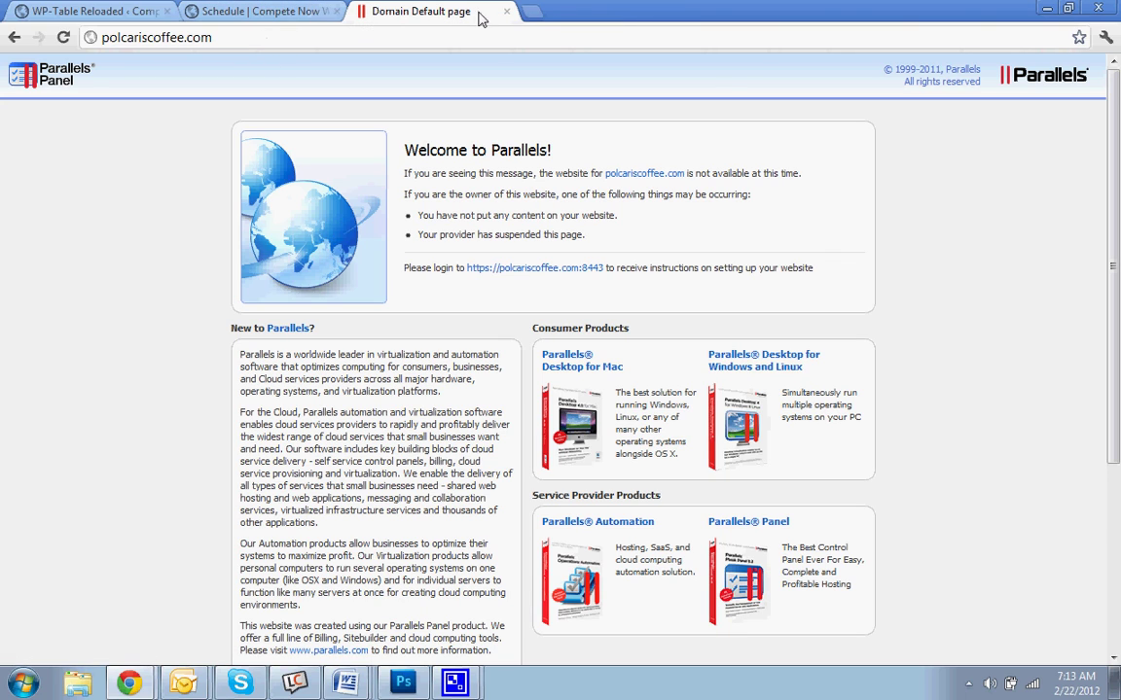
- Go to safyhalal.com in Chrome's address bar
{"action": "left_click", "coordinate": [270, 37]}
{"action": "type", "text": "safy"}
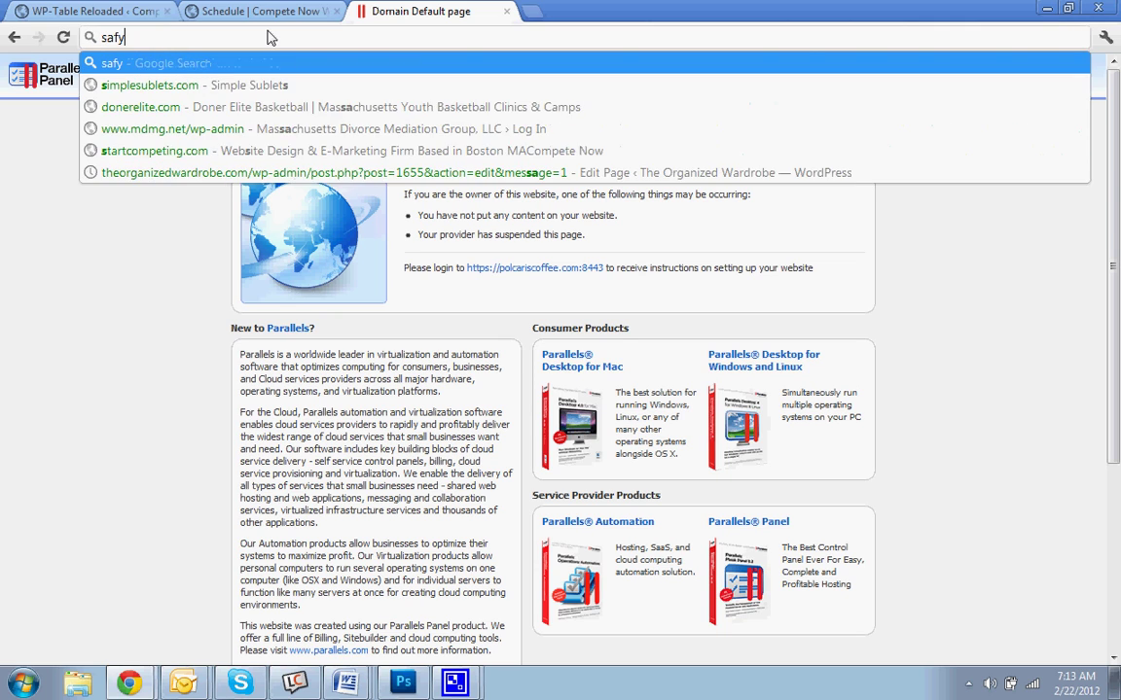
{"action": "type", "text": "halal.com"}
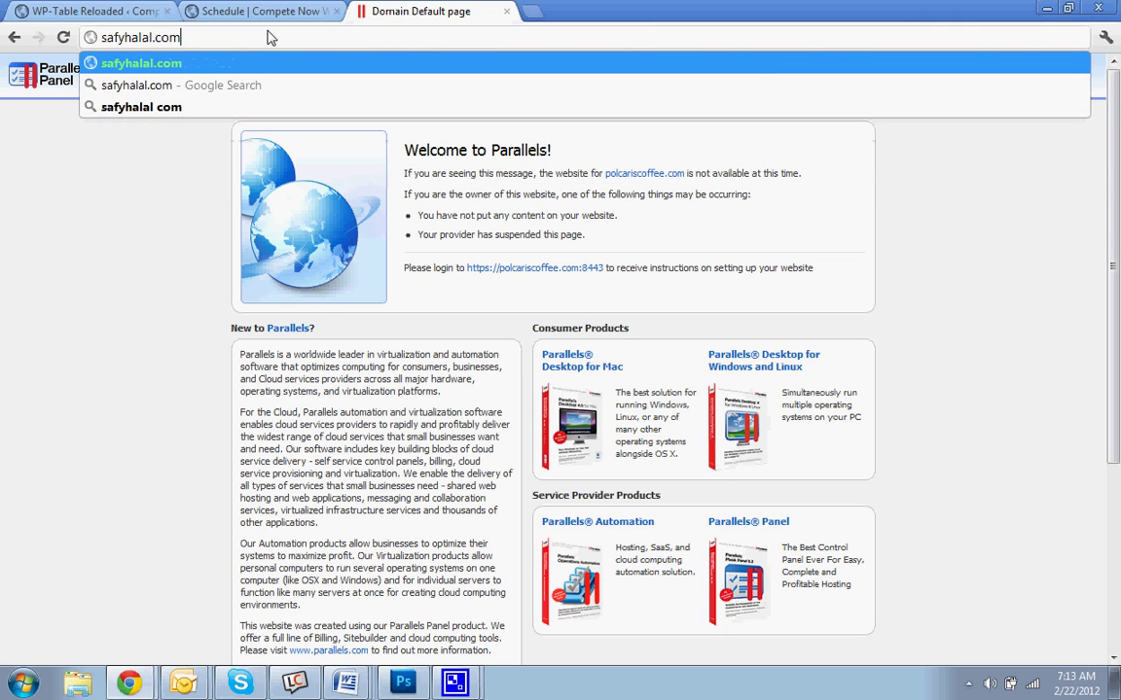
{"action": "key", "text": "Return"}
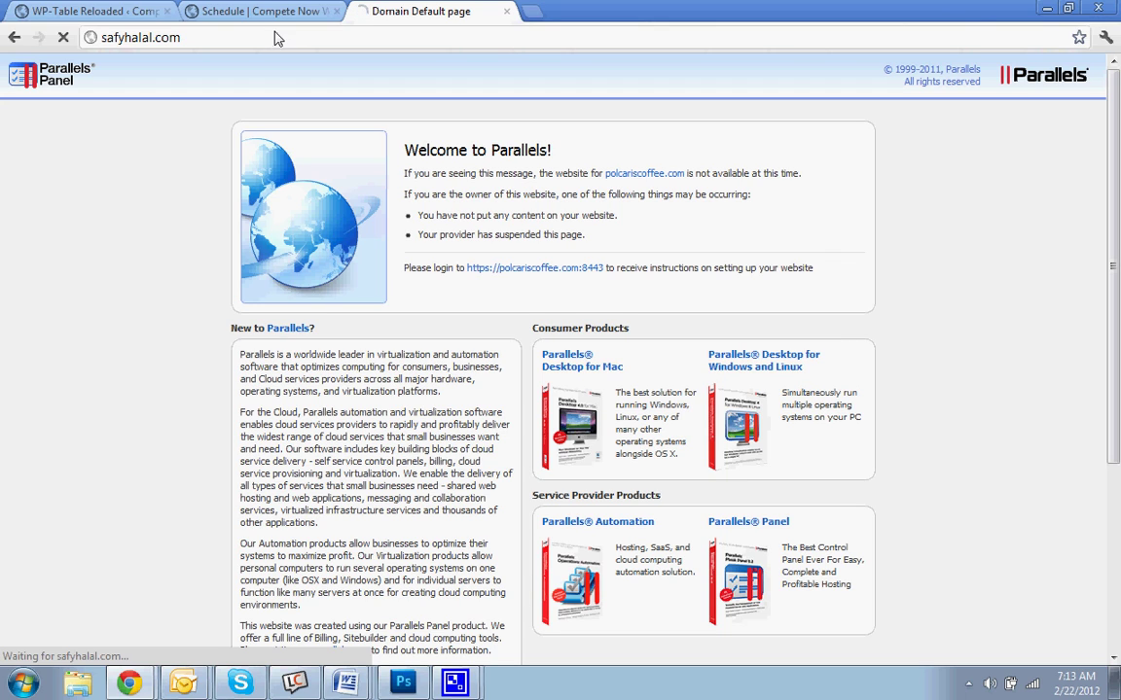
{"action": "left_click", "coordinate": [279, 38]}
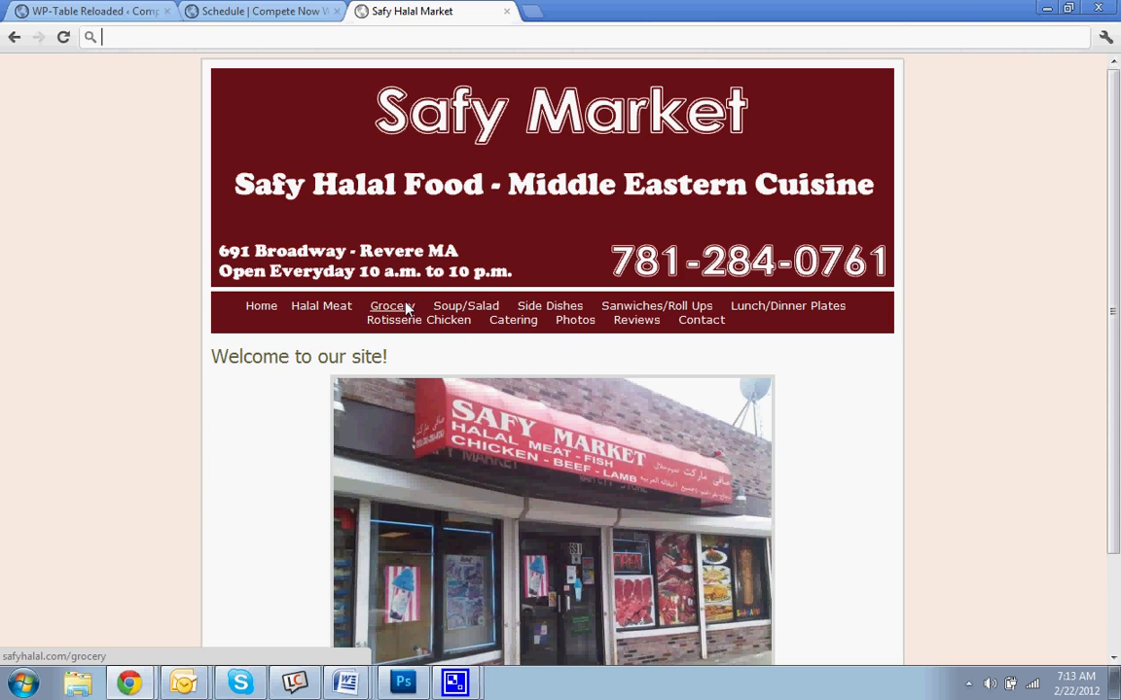
- Browse the Halal Meat > Grocery product table, then close the Safy Market tab
{"action": "left_click", "coordinate": [342, 311]}
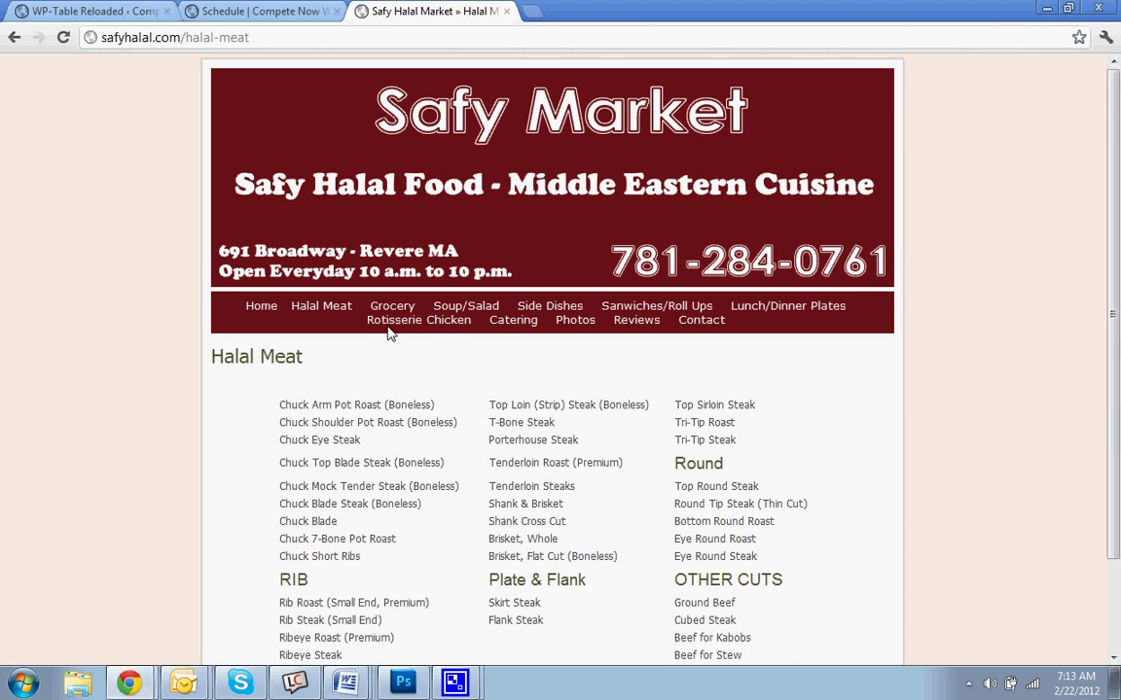
{"action": "left_click", "coordinate": [389, 307]}
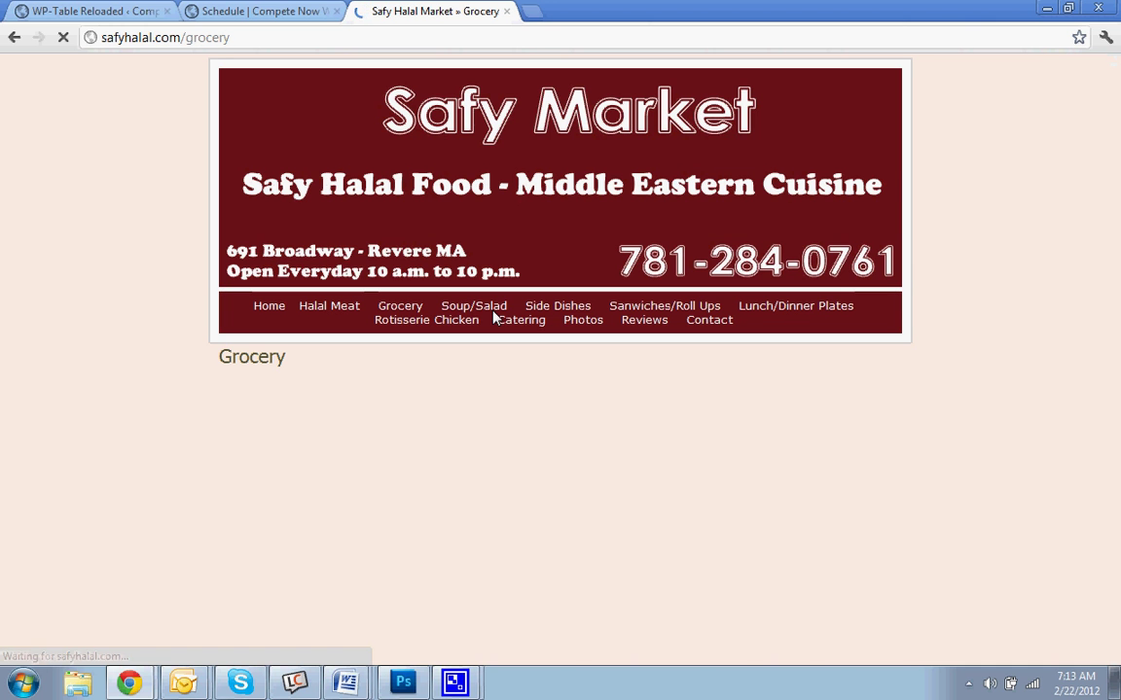
{"action": "scroll", "coordinate": [1033, 420], "scroll_direction": "down", "scroll_amount": 3}
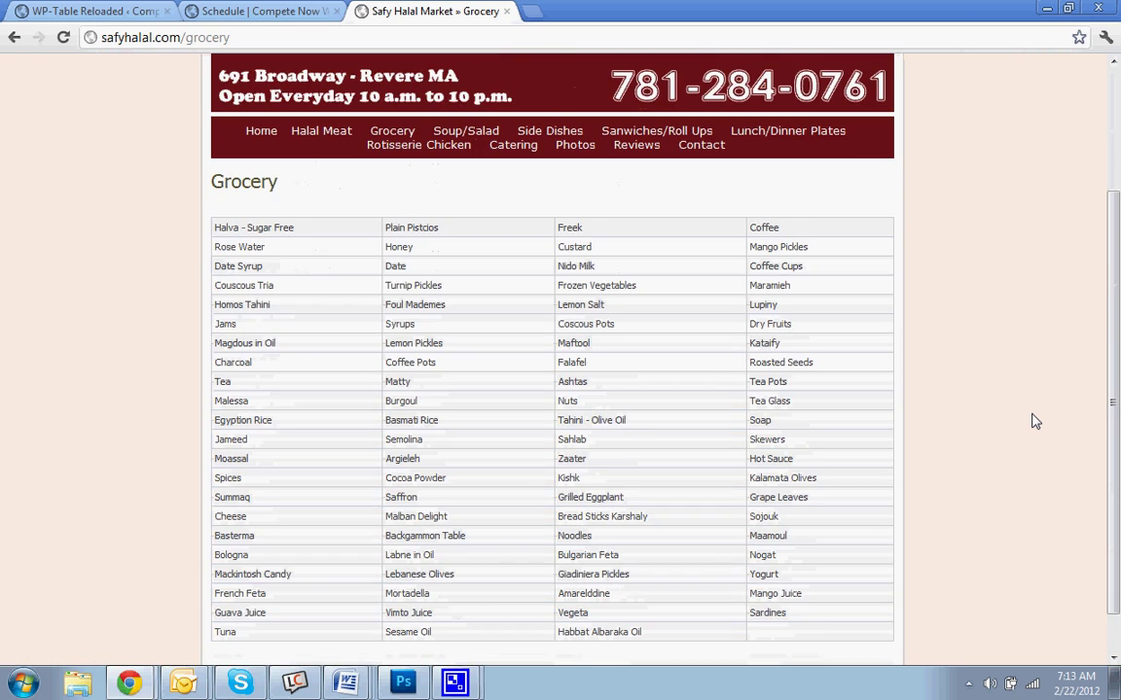
{"action": "scroll", "coordinate": [1036, 421], "scroll_direction": "down", "scroll_amount": 1}
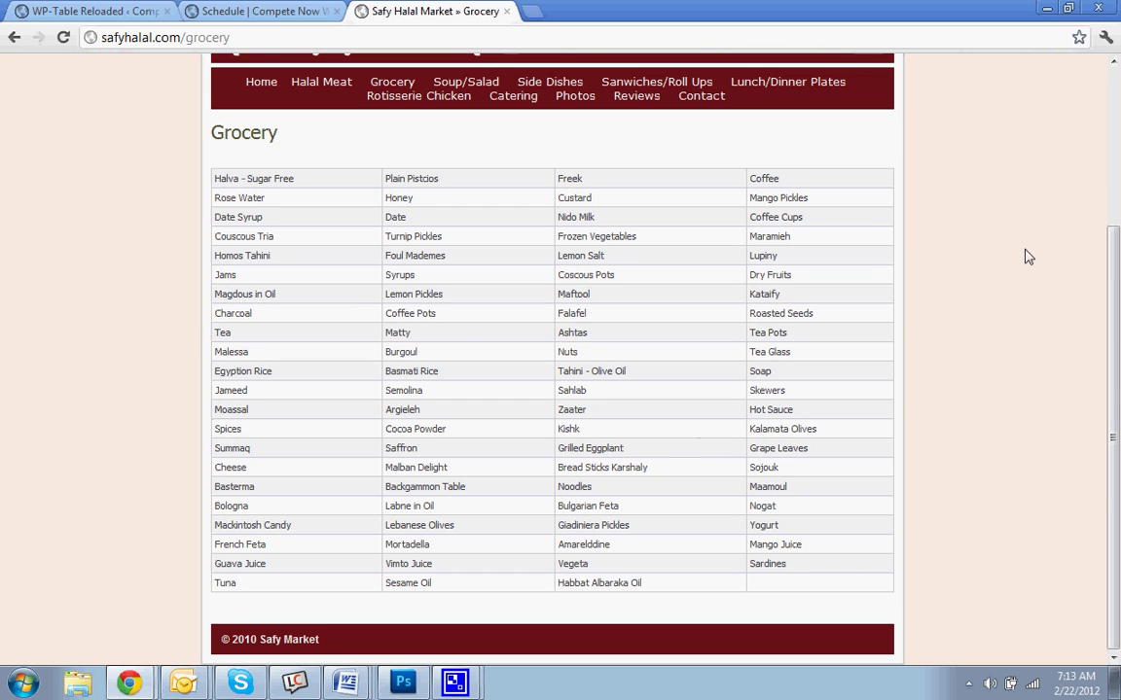
{"action": "scroll", "coordinate": [912, 253], "scroll_direction": "up", "scroll_amount": 2}
{"action": "scroll", "coordinate": [913, 255], "scroll_direction": "down", "scroll_amount": 2}
{"action": "scroll", "coordinate": [530, 207], "scroll_direction": "up", "scroll_amount": 2}
{"action": "scroll", "coordinate": [531, 207], "scroll_direction": "down", "scroll_amount": 2}
{"action": "scroll", "coordinate": [530, 208], "scroll_direction": "up", "scroll_amount": 2}
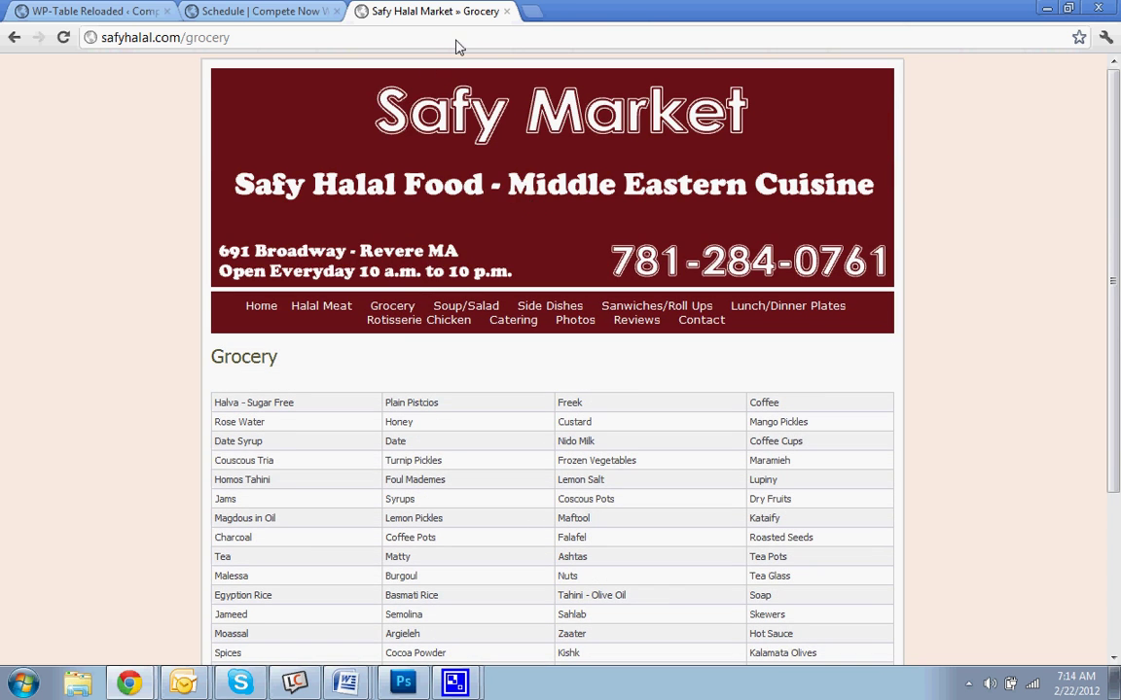
{"action": "left_click", "coordinate": [511, 10]}
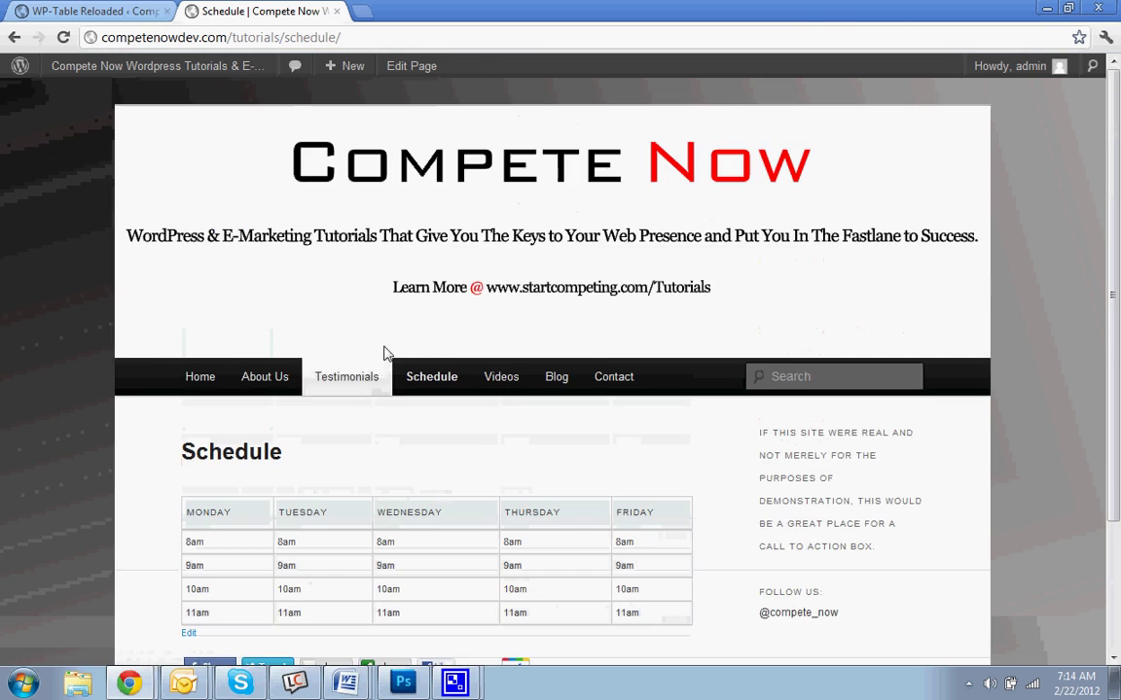
{"action": "scroll", "coordinate": [285, 276], "scroll_direction": "up", "scroll_amount": 2}
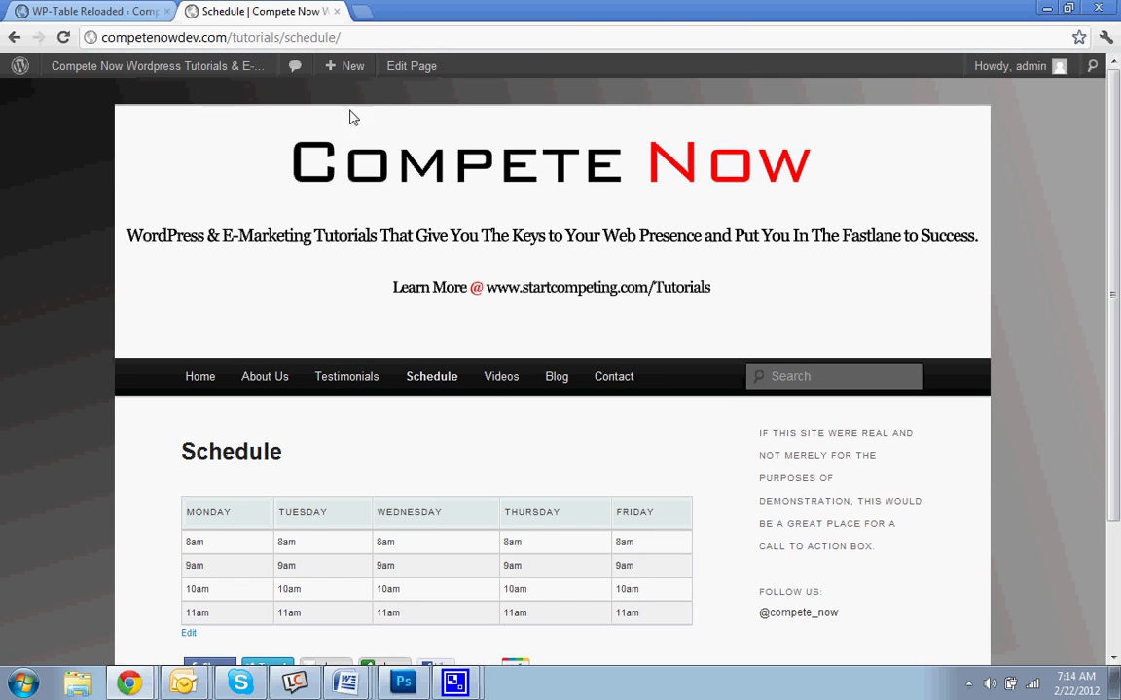
{"action": "left_click", "coordinate": [336, 11]}
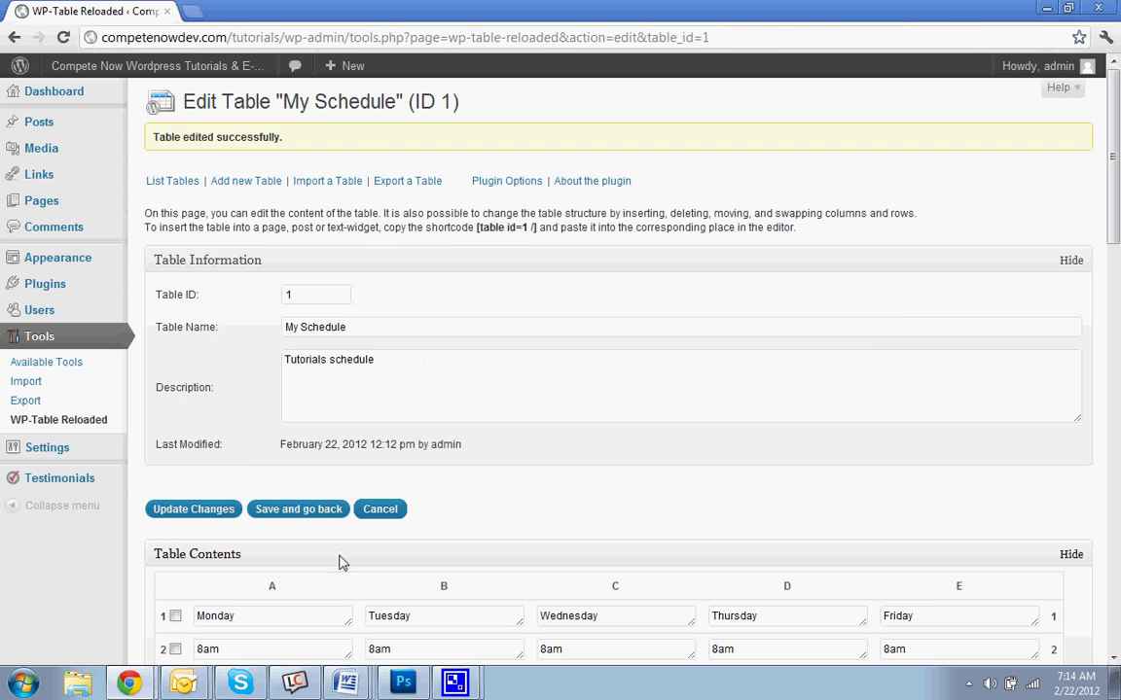
{"action": "scroll", "coordinate": [351, 584], "scroll_direction": "down", "scroll_amount": 3}
{"action": "scroll", "coordinate": [382, 555], "scroll_direction": "up", "scroll_amount": 3}
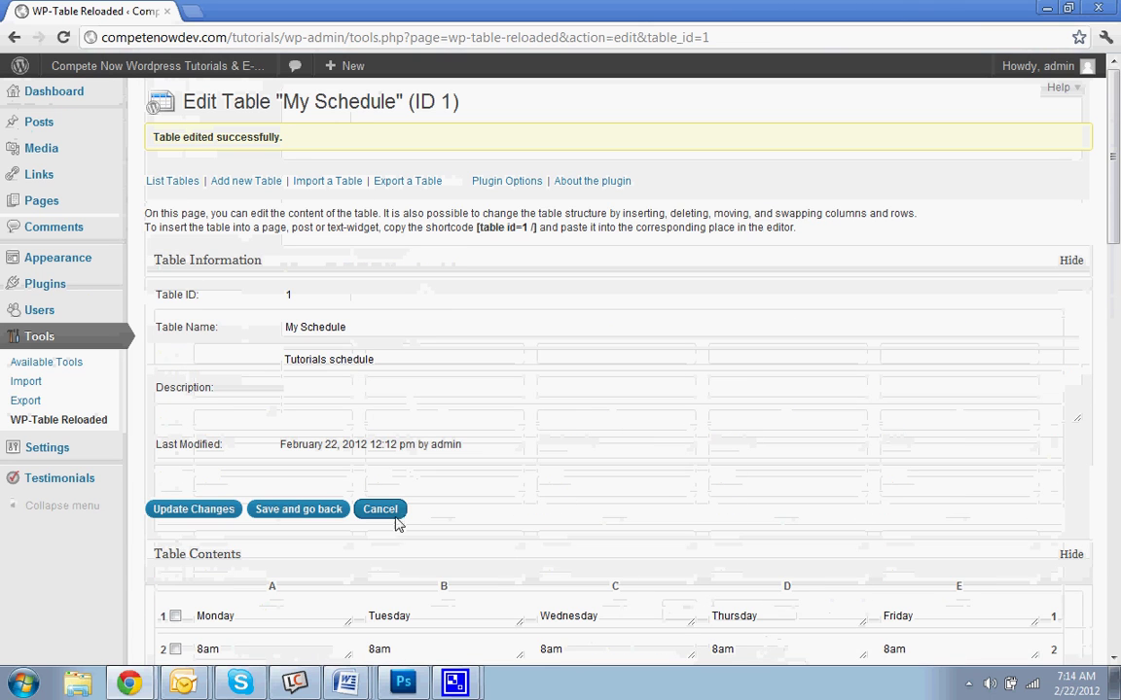
{"action": "left_click", "coordinate": [43, 693]}
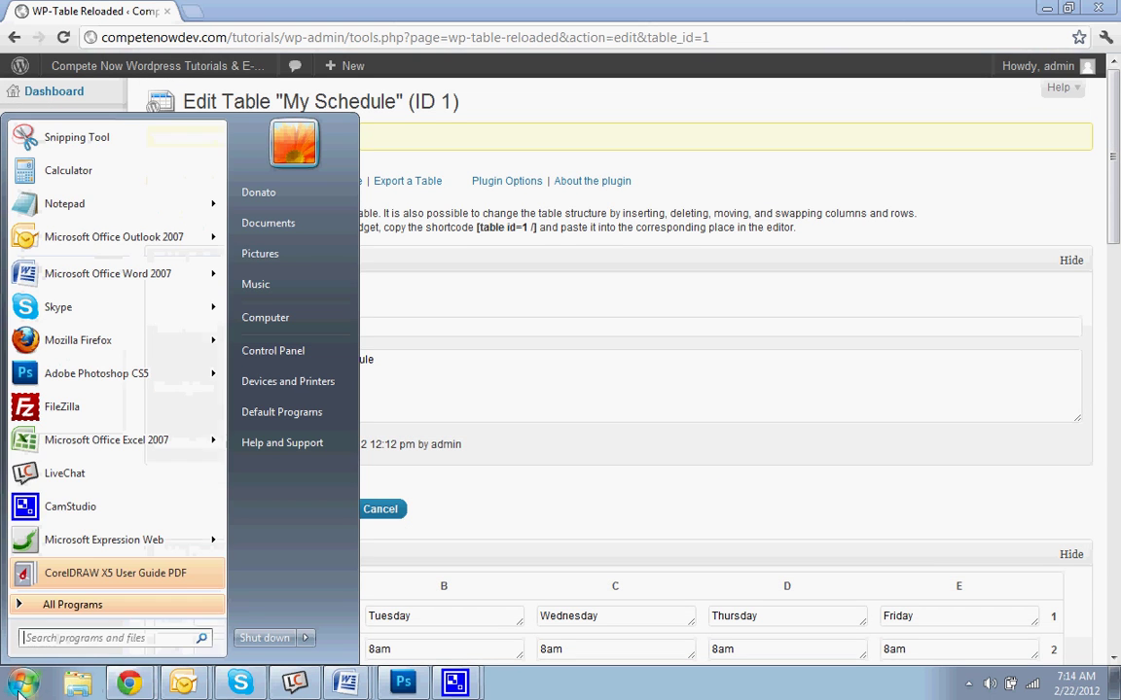
{"action": "left_click", "coordinate": [54, 444]}
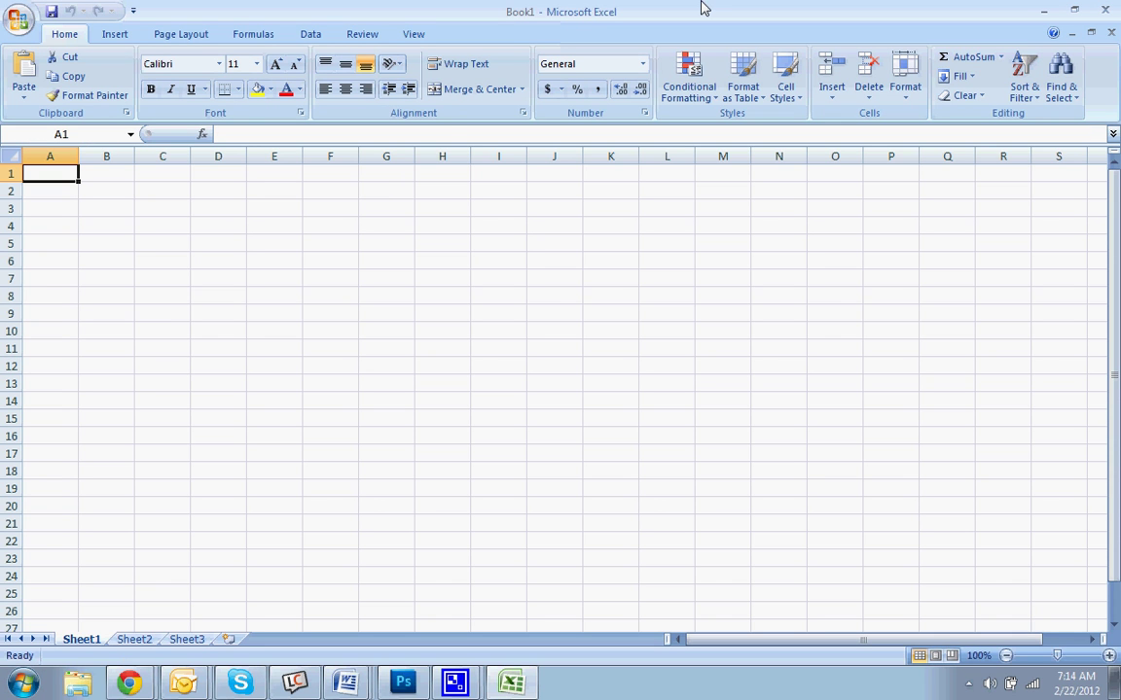
- Enter Monday, Tuesday, Wednesday, Thursday and Friday across A1:E1
{"action": "type", "text": "M"}
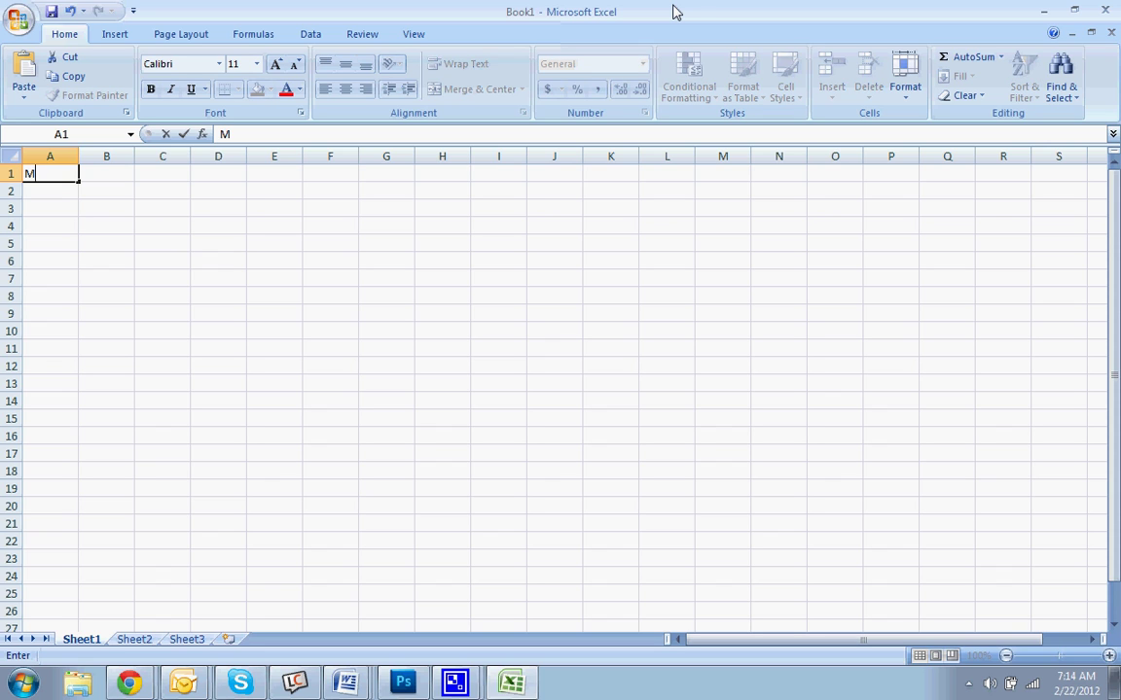
{"action": "type", "text": "Man"}
{"action": "type", "text": "onday"}
{"action": "key", "text": "Tab"}
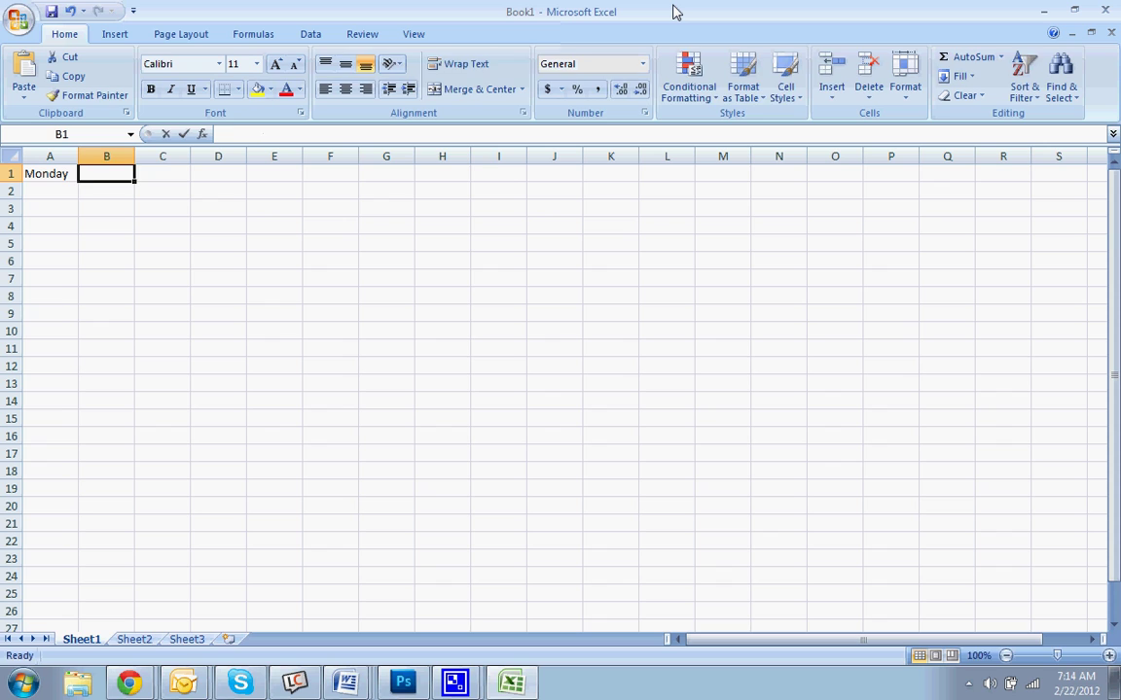
{"action": "type", "text": "Tuesday"}
{"action": "key", "text": "Tab"}
{"action": "type", "text": "Wednesday"}
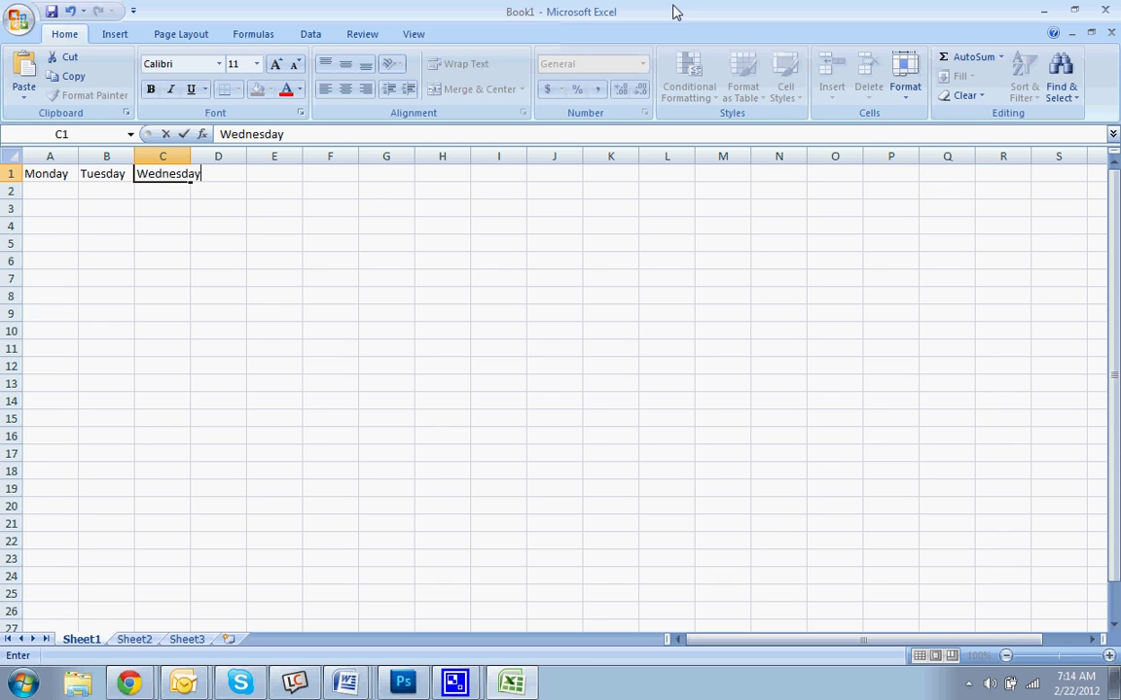
{"action": "key", "text": "Tab"}
{"action": "type", "text": "Thursday"}
{"action": "key", "text": "Tab"}
{"action": "type", "text": "Friday"}
{"action": "key", "text": "Return"}
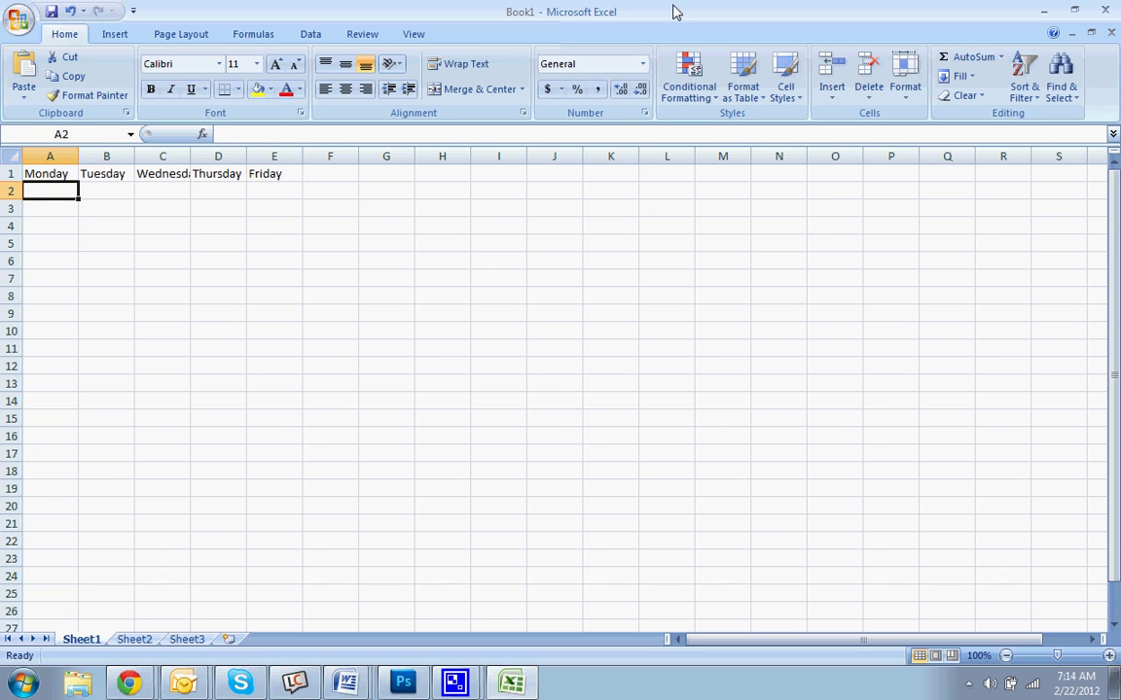
- List the times 8am, 9am, 10am, 11am and 12pm down A2:A6
{"action": "type", "text": "8am"}
{"action": "key", "text": "Return"}
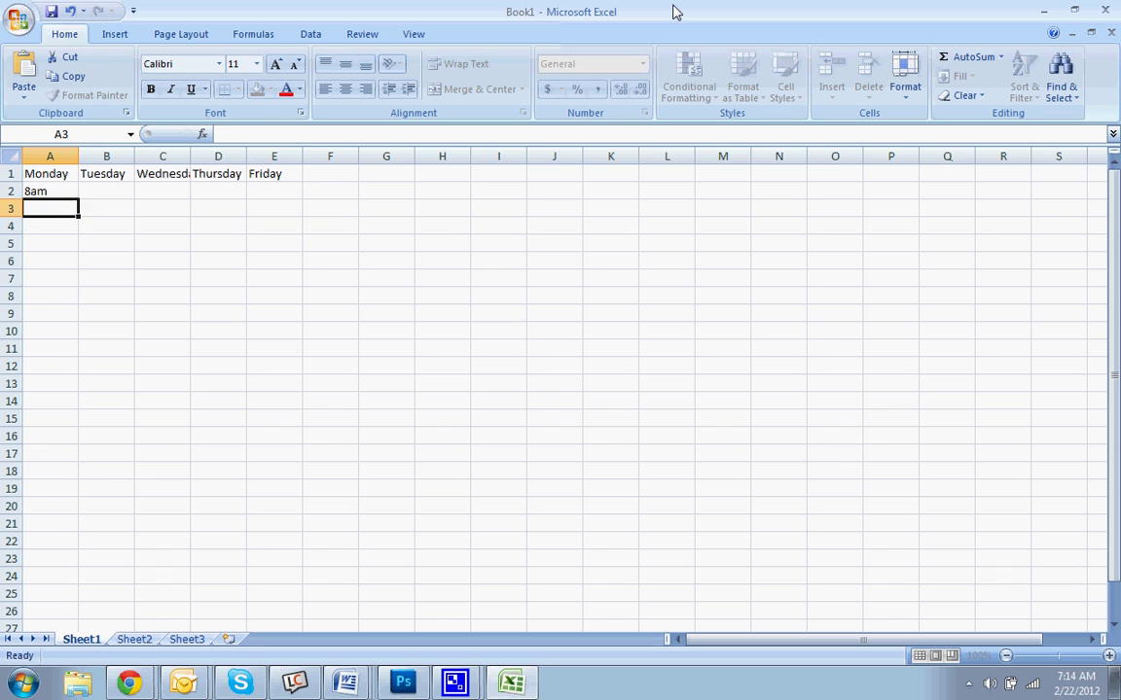
{"action": "type", "text": "9am"}
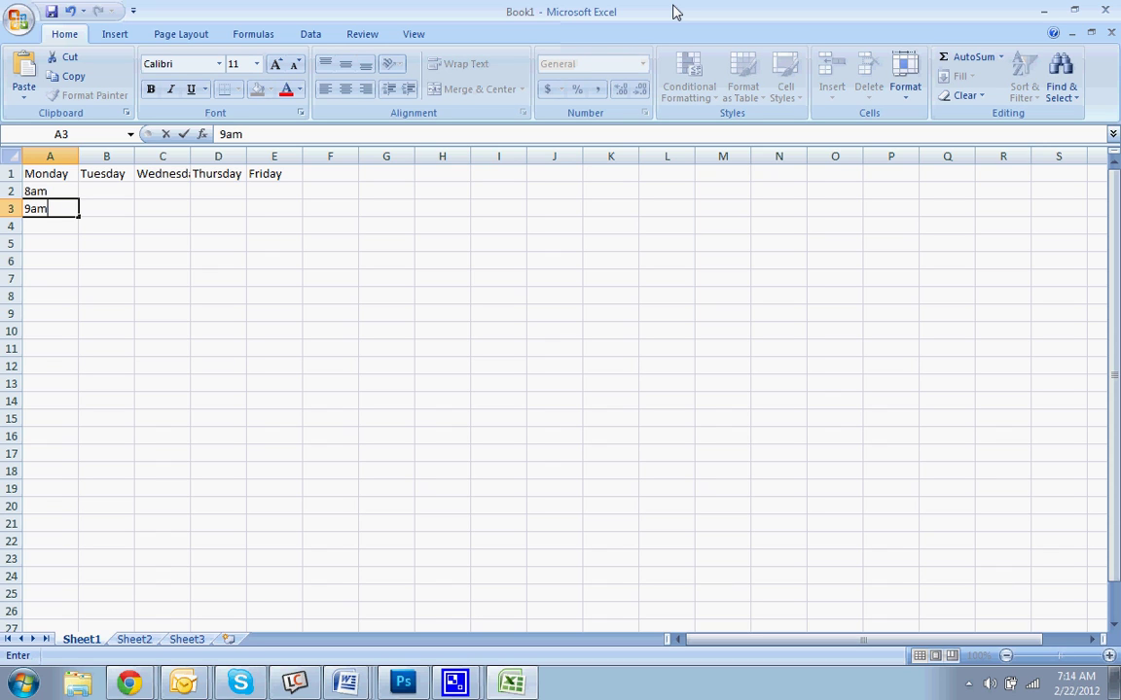
{"action": "key", "text": "Return"}
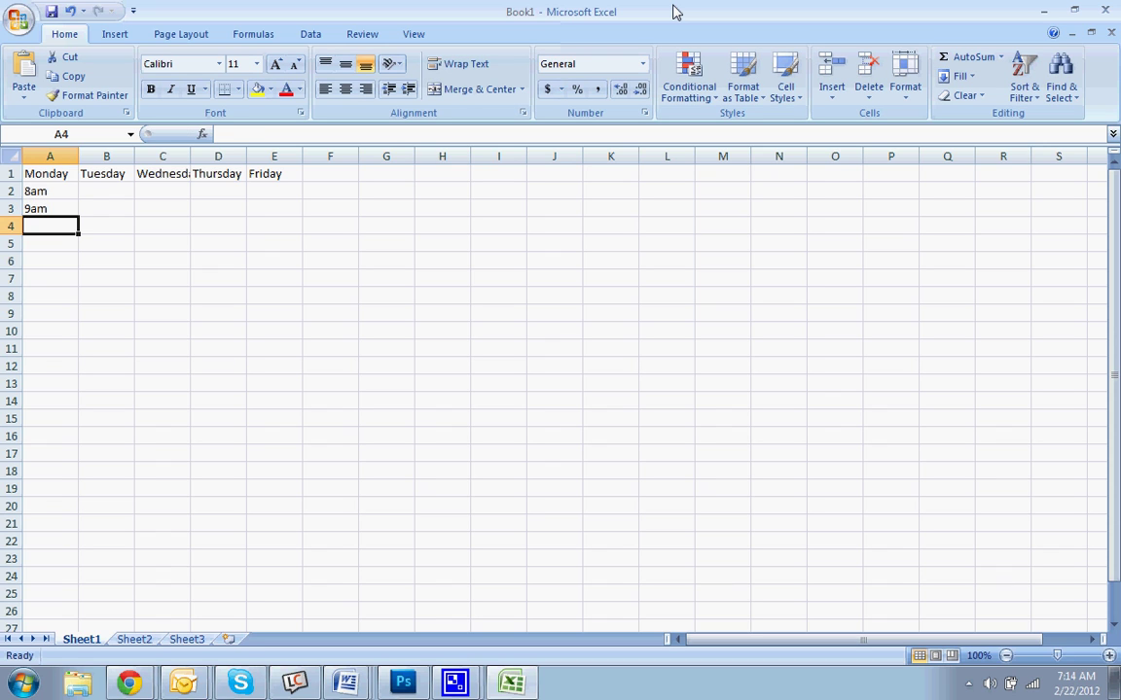
{"action": "type", "text": "10am"}
{"action": "key", "text": "Return"}
{"action": "type", "text": "11am"}
{"action": "key", "text": "Return"}
{"action": "type", "text": "12"}
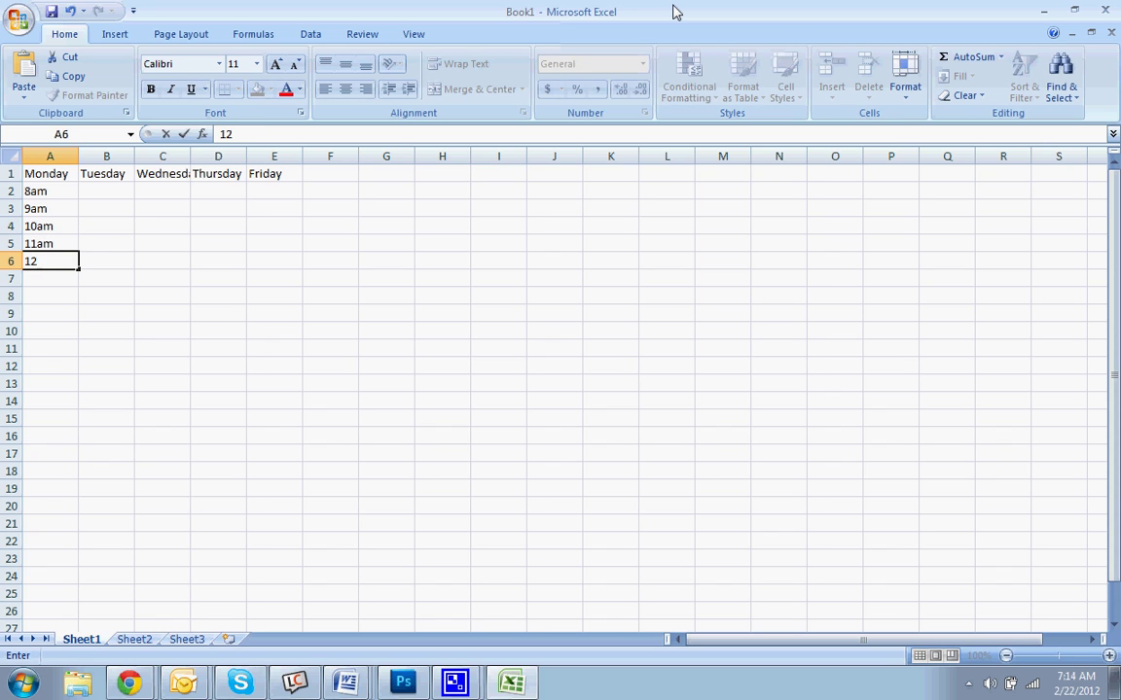
{"action": "type", "text": "pm"}
{"action": "left_click", "coordinate": [119, 294]}
- Copy the A2:A6 time slots into columns B, C, D and E
{"action": "left_click_drag", "start_coordinate": [60, 192], "coordinate": [50, 270]}
{"action": "key", "text": "ctrl+c"}
{"action": "left_click", "coordinate": [96, 194]}
{"action": "key", "text": "ctrl+v"}
{"action": "left_click", "coordinate": [170, 202]}
{"action": "key", "text": "ctrl+v"}
{"action": "left_click", "coordinate": [234, 196]}
{"action": "key", "text": "ctrl+v"}
{"action": "left_click", "coordinate": [258, 194]}
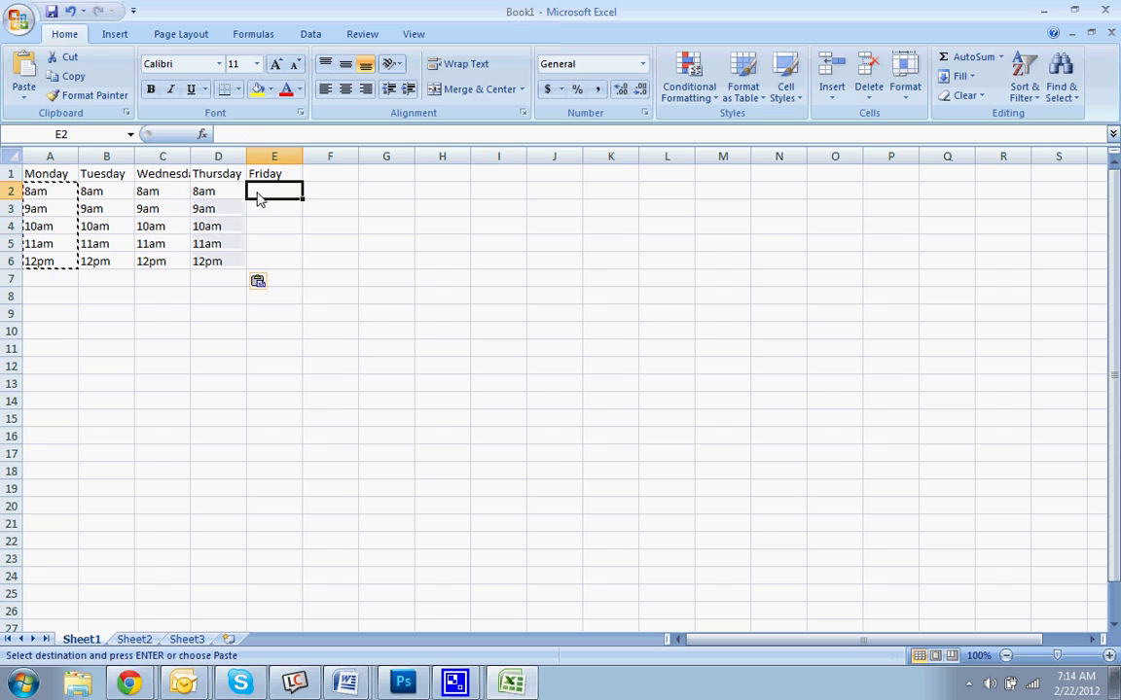
{"action": "key", "text": "ctrl+v"}
{"action": "left_click", "coordinate": [268, 243]}
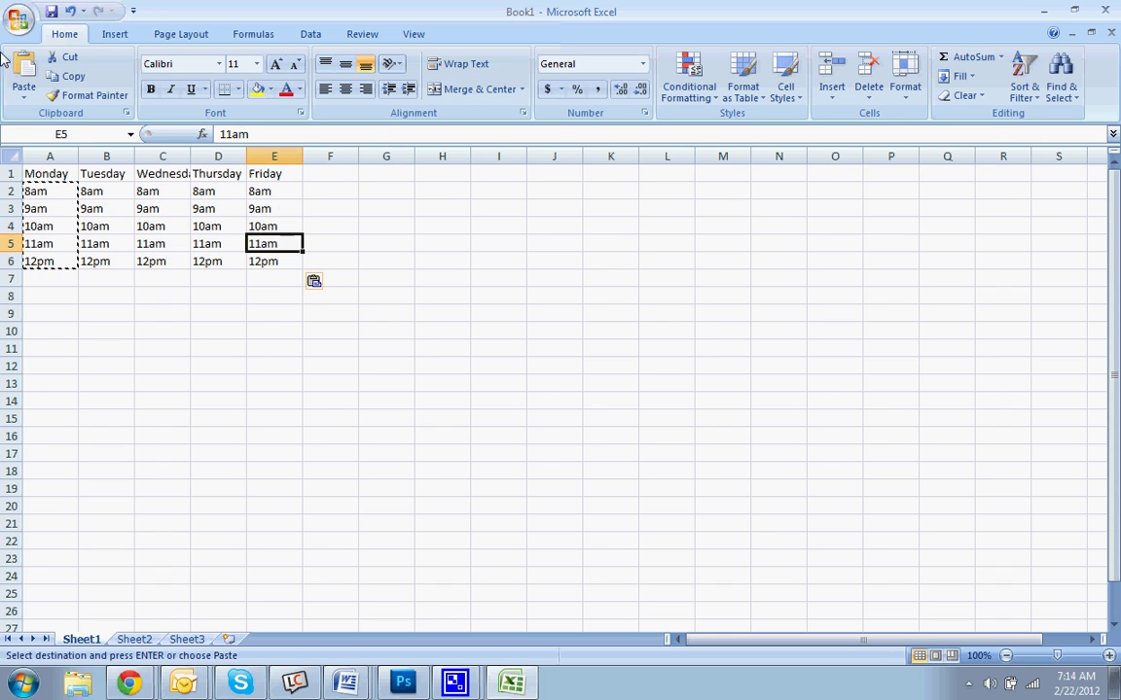
- Save the workbook as 'my tutorial schedule' in CSV (Comma delimited) format, keeping CSV
{"action": "left_click", "coordinate": [4, 11]}
{"action": "mouse_move", "coordinate": [42, 180]}
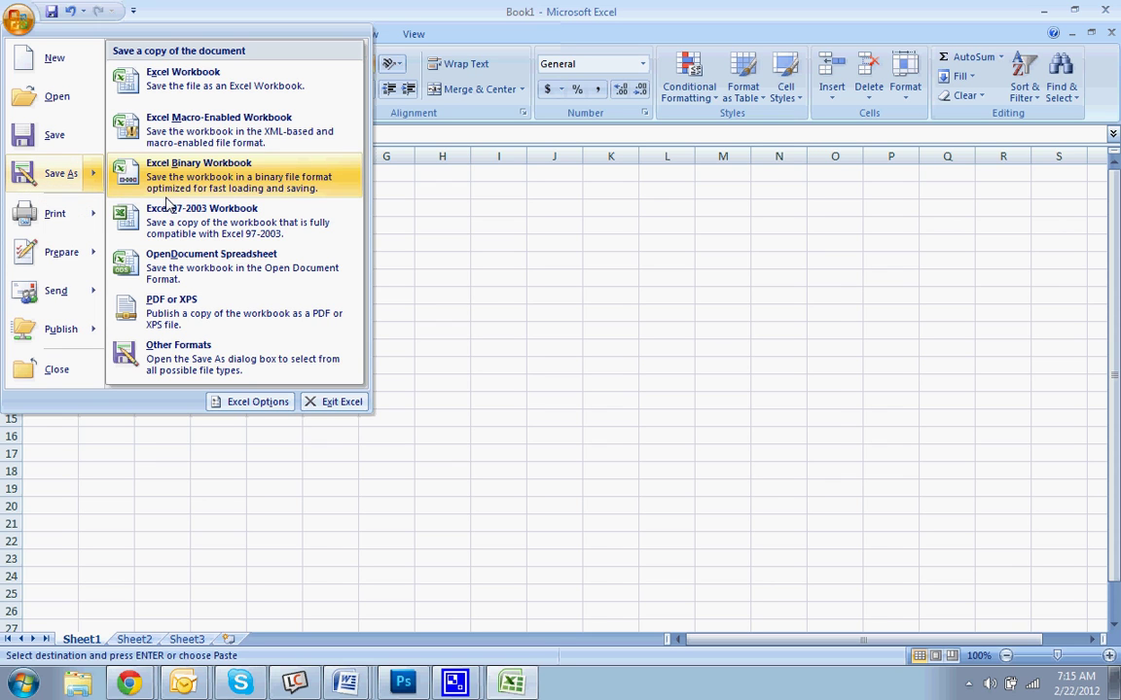
{"action": "left_click", "coordinate": [224, 86]}
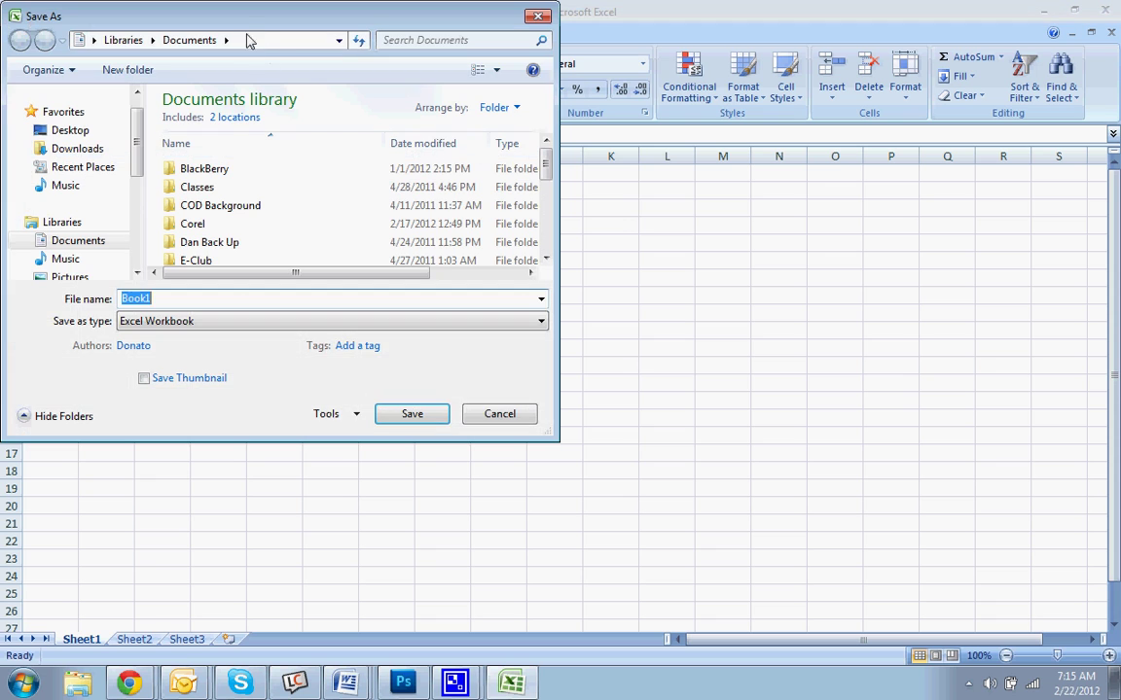
{"action": "left_click_drag", "start_coordinate": [219, 20], "coordinate": [382, 15]}
{"action": "left_click", "coordinate": [425, 324]}
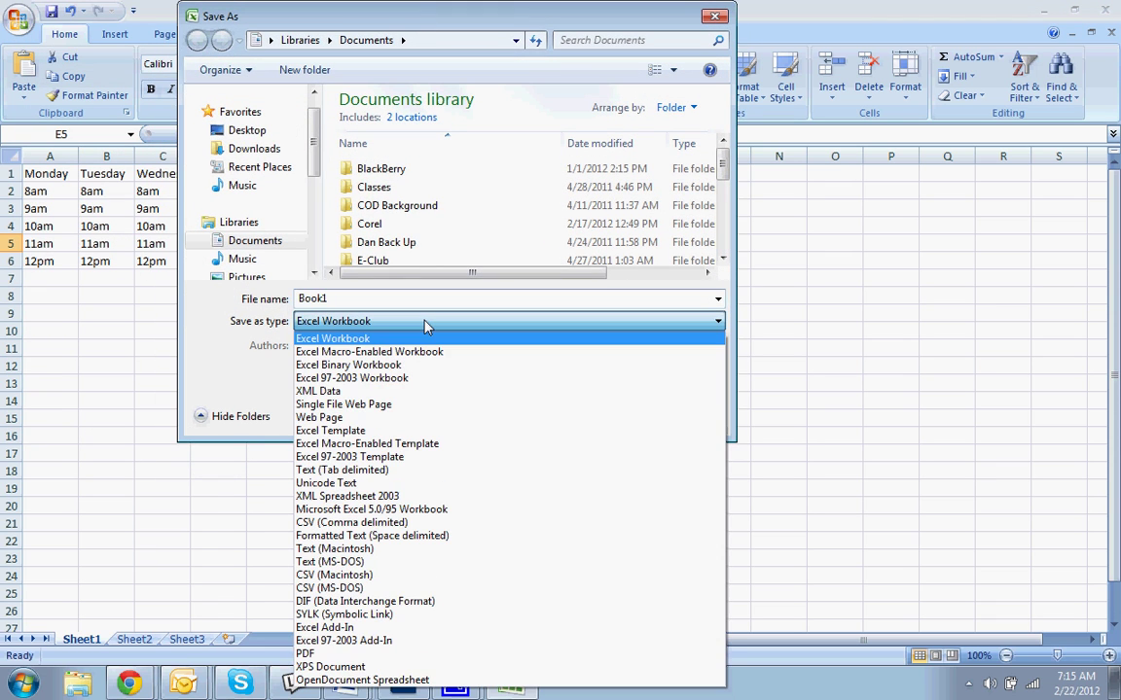
{"action": "left_click", "coordinate": [356, 527]}
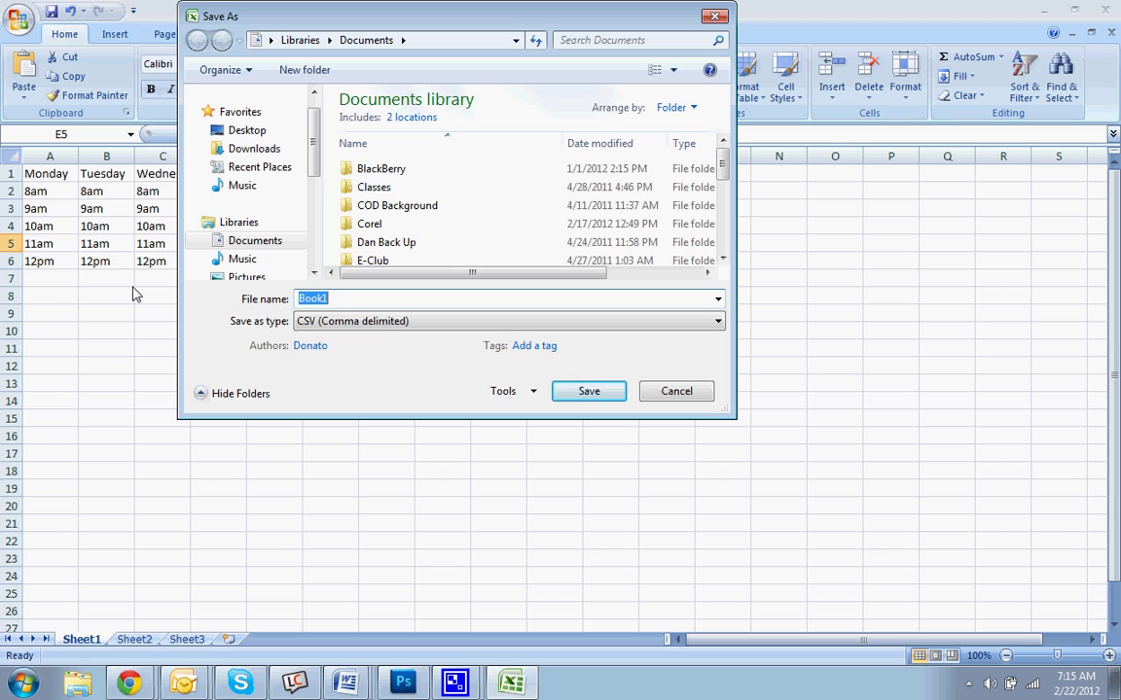
{"action": "type", "text": "my tutorial schedule"}
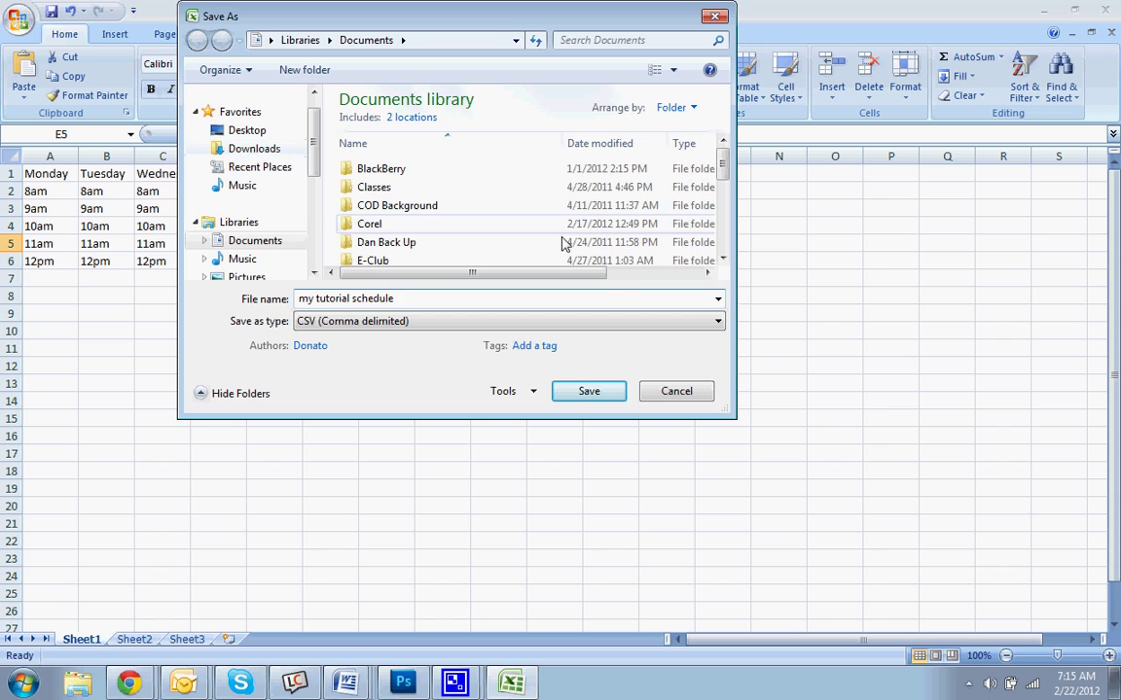
{"action": "left_click", "coordinate": [572, 391]}
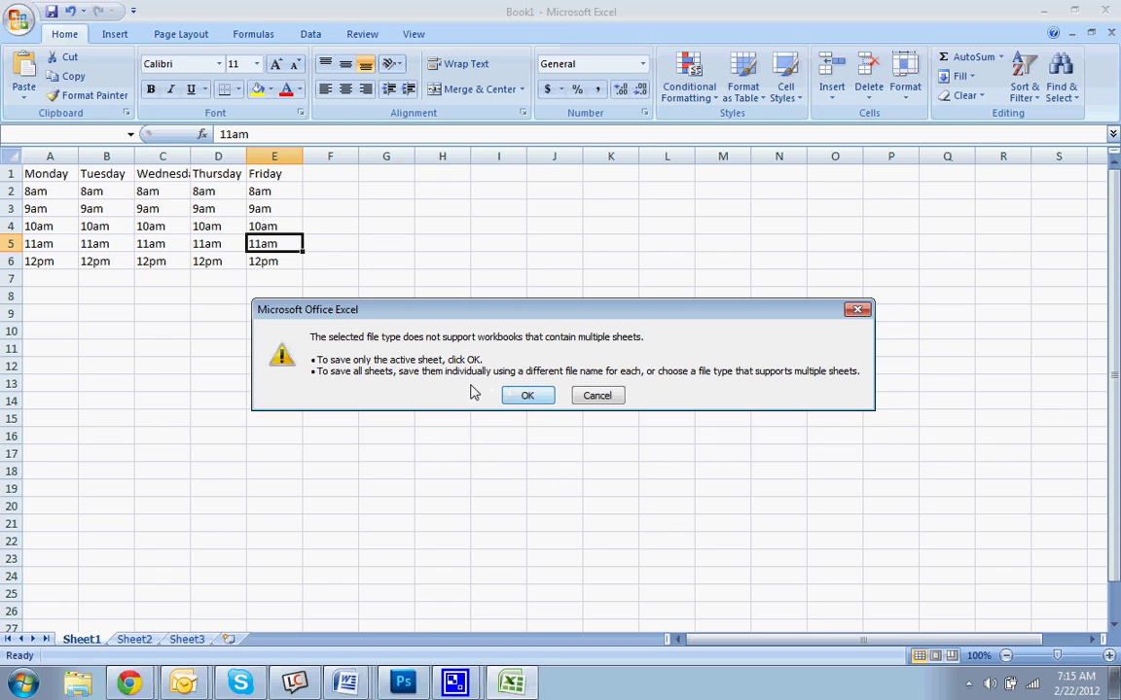
{"action": "left_click", "coordinate": [544, 399]}
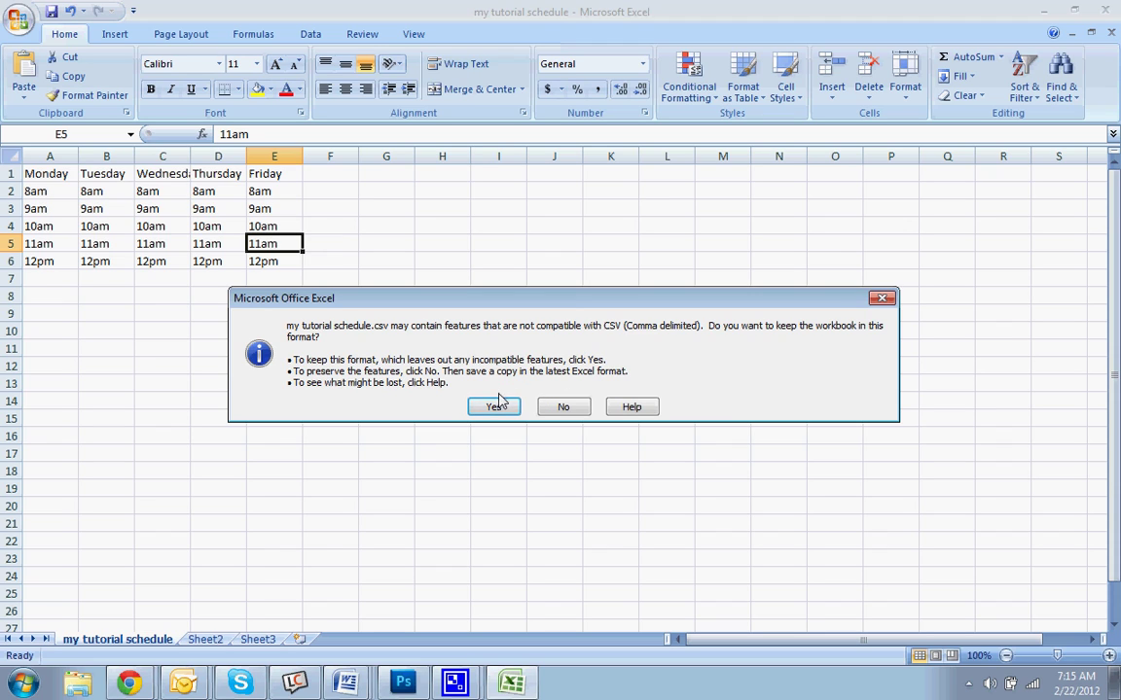
{"action": "left_click", "coordinate": [495, 406]}
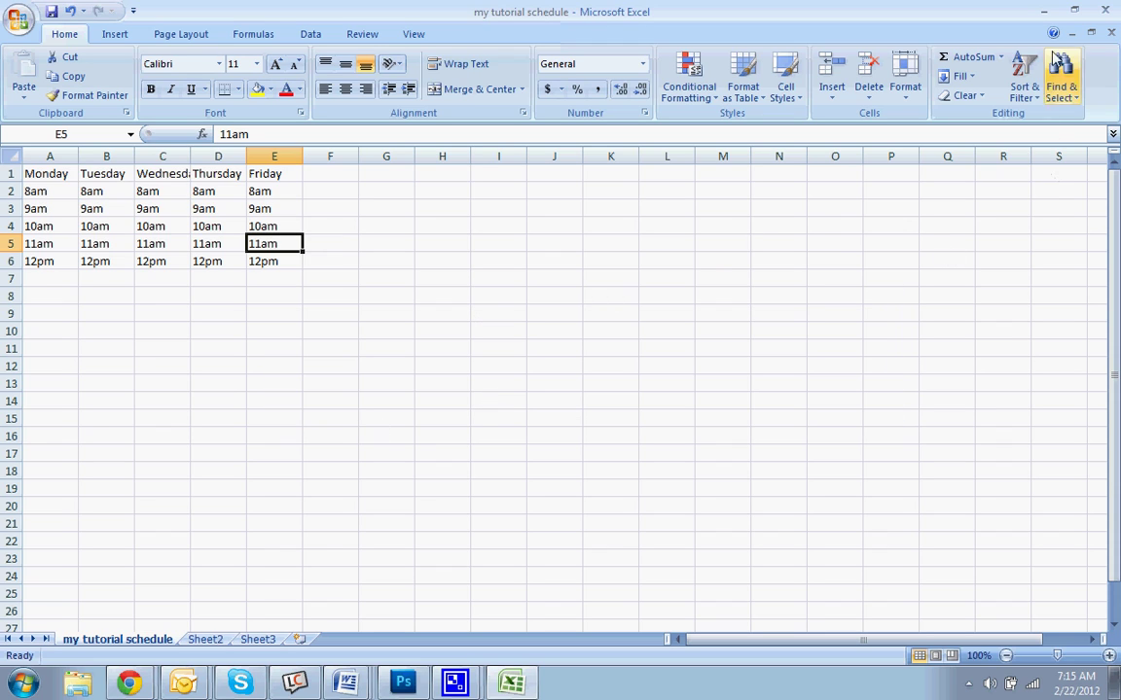
- Close Excel, saving changes over my tutorial schedule.csv in CSV format
{"action": "left_click", "coordinate": [1105, 10]}
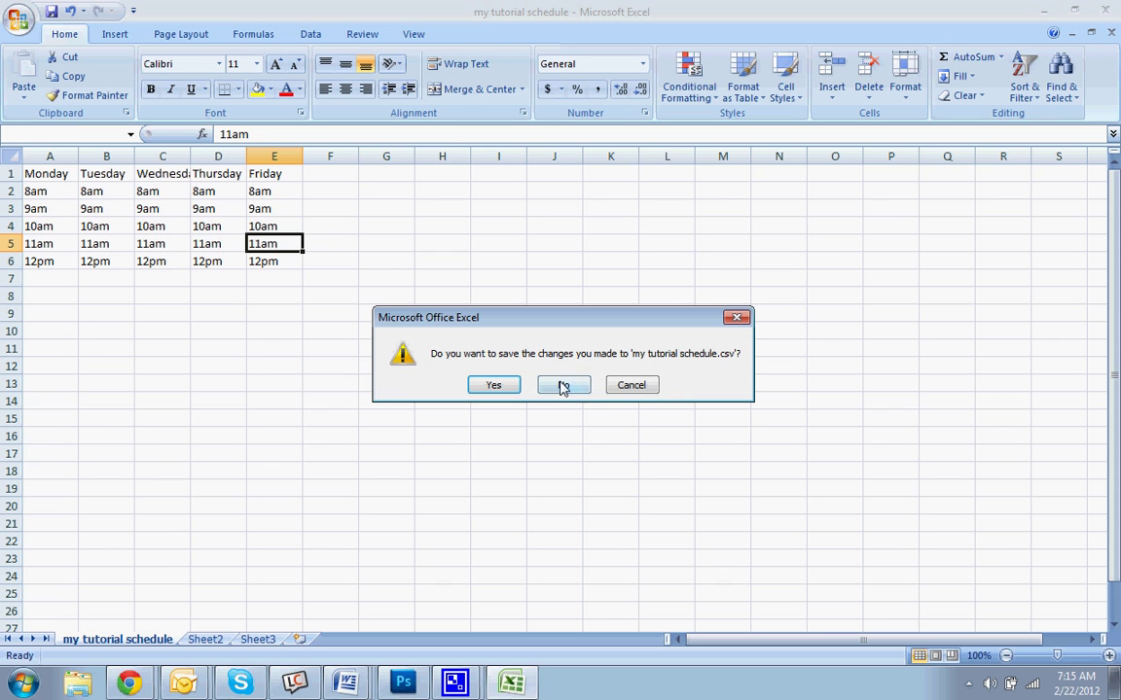
{"action": "left_click", "coordinate": [494, 384]}
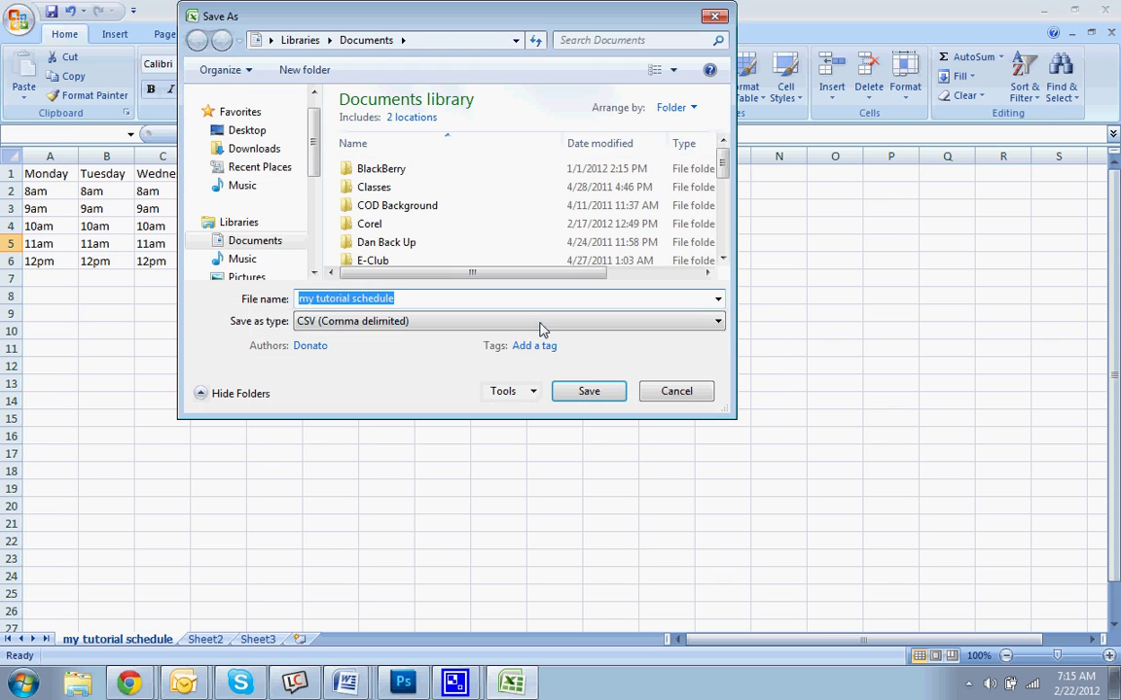
{"action": "left_click", "coordinate": [566, 397]}
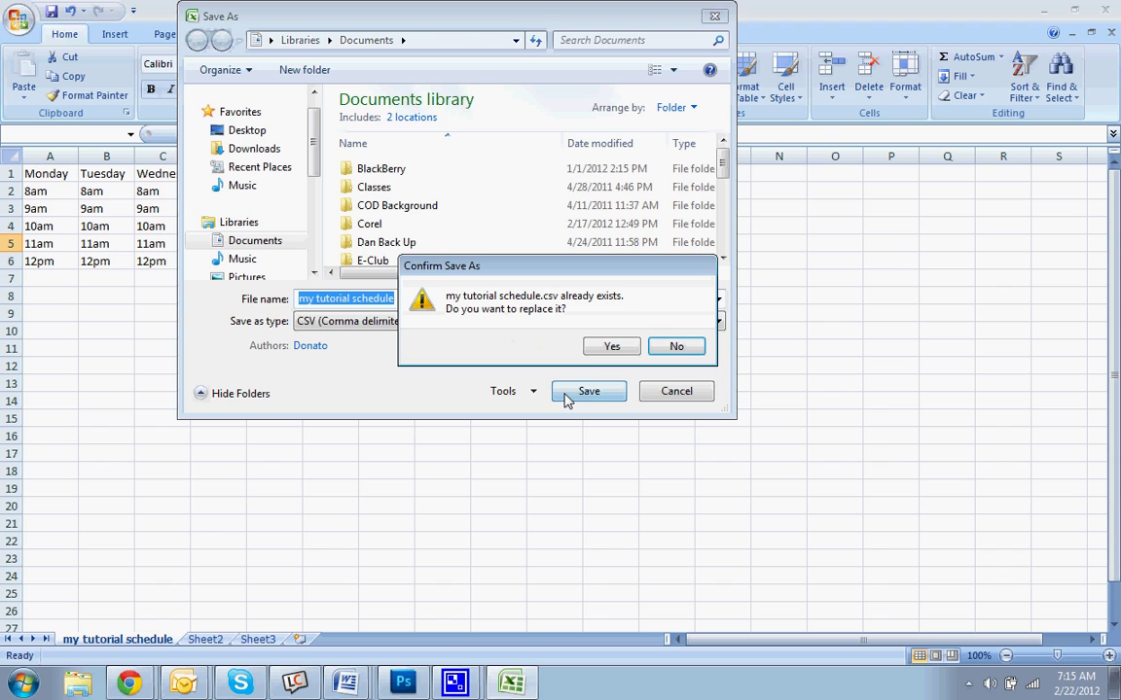
{"action": "left_click", "coordinate": [612, 349]}
{"action": "left_click", "coordinate": [491, 406]}
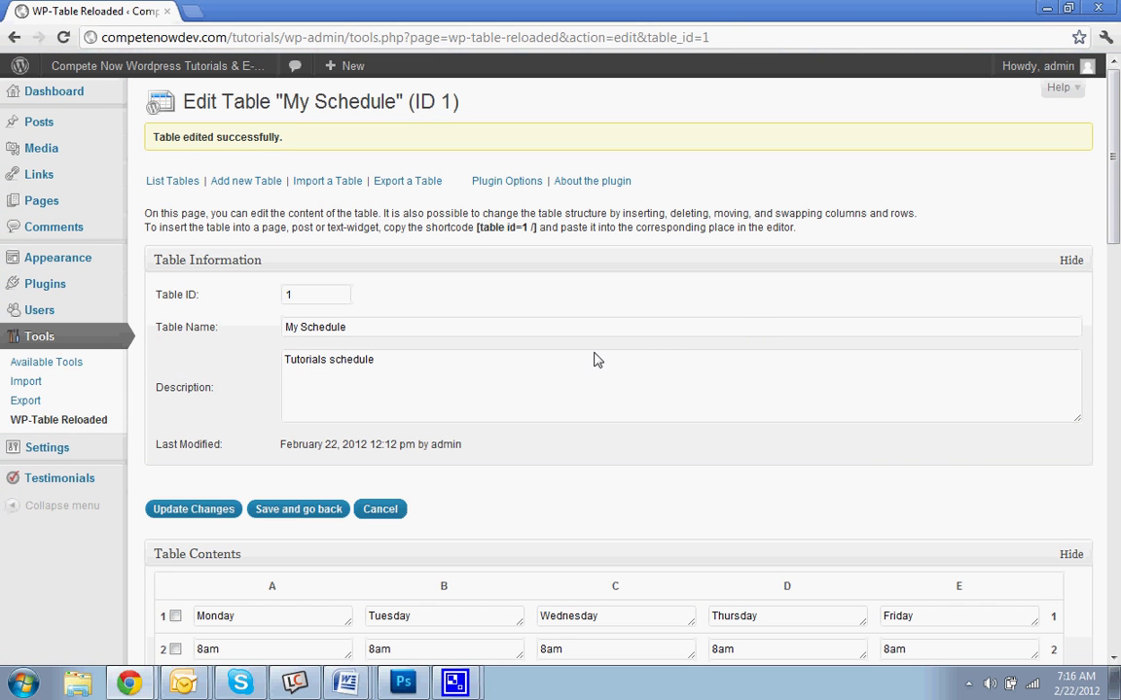
- On Import a Table, choose my tutorial schedule.csv from Documents as the upload file
{"action": "scroll", "coordinate": [597, 360], "scroll_direction": "down", "scroll_amount": 15}
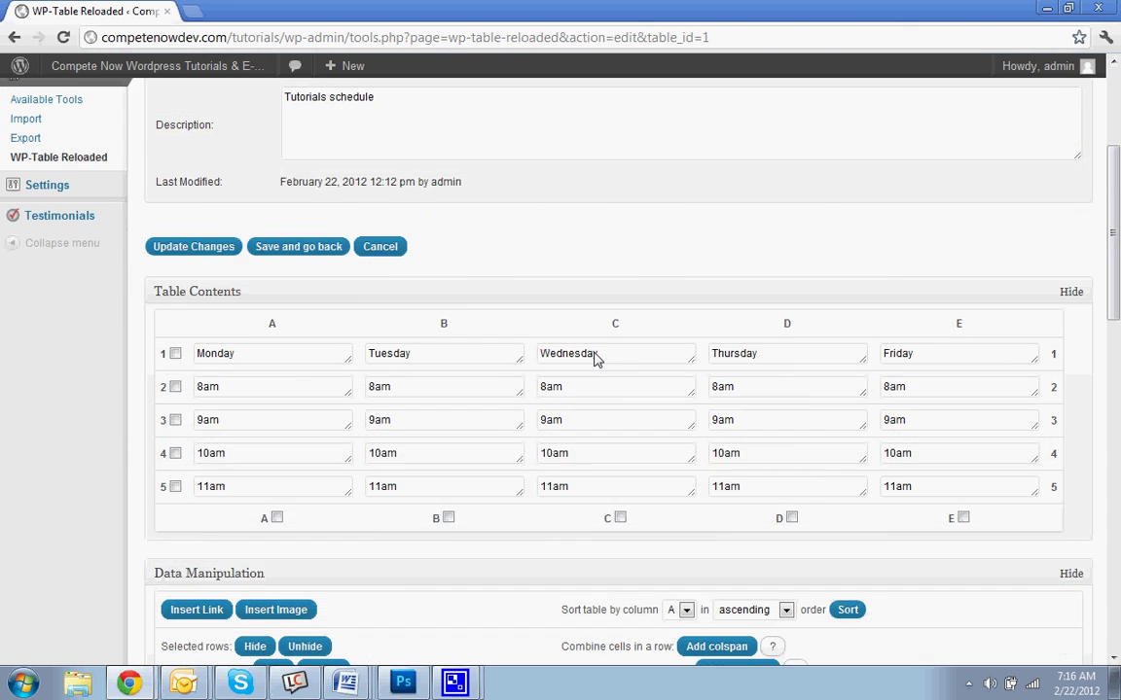
{"action": "scroll", "coordinate": [597, 358], "scroll_direction": "up", "scroll_amount": 15}
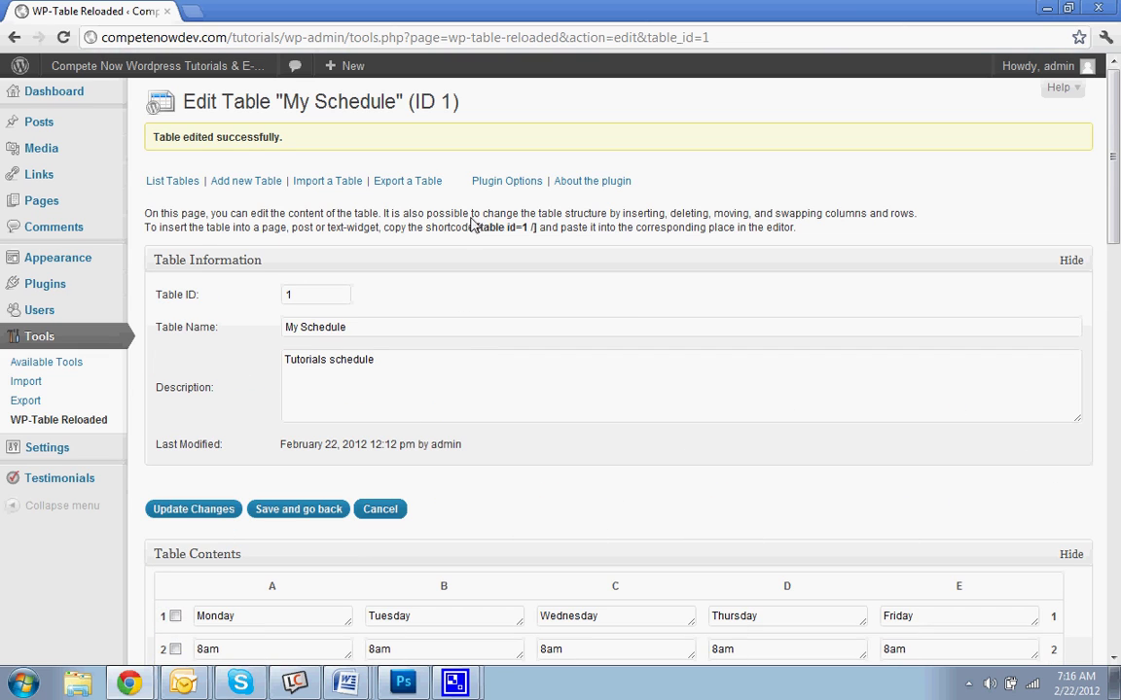
{"action": "left_click", "coordinate": [337, 182]}
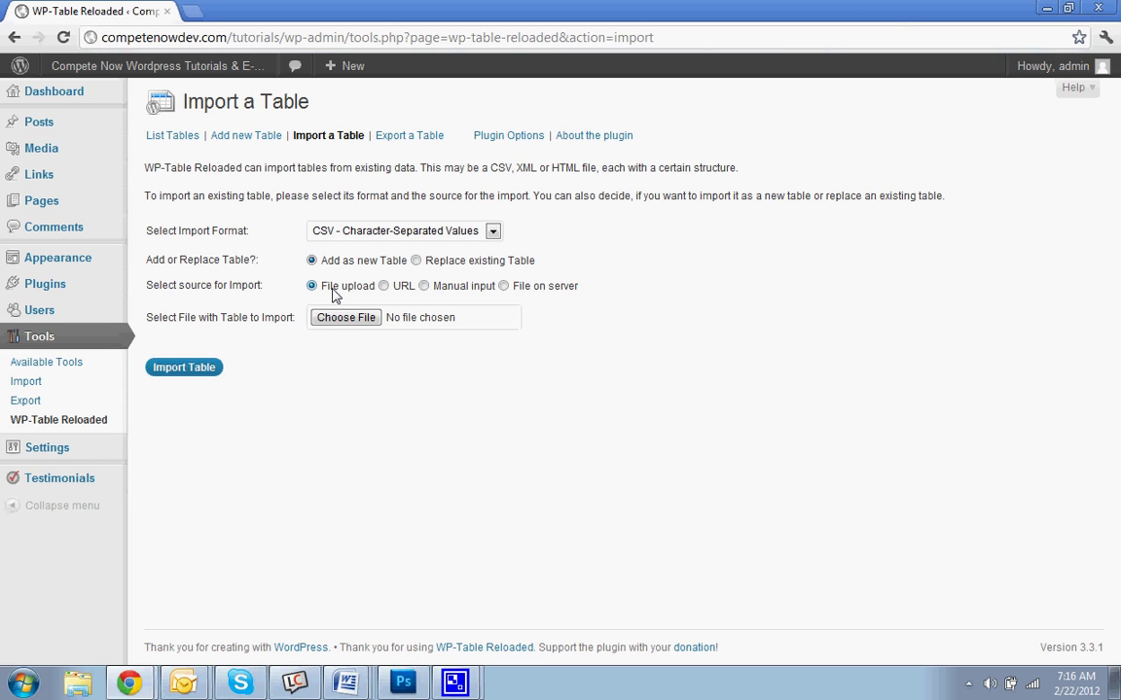
{"action": "left_click", "coordinate": [337, 321]}
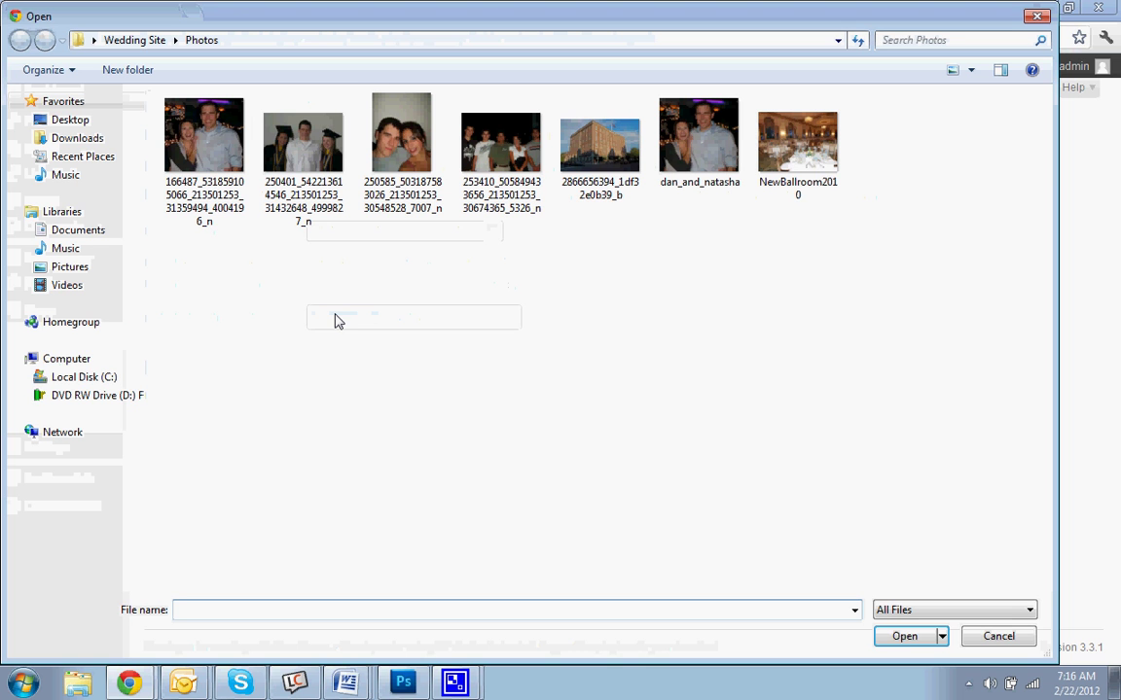
{"action": "left_click", "coordinate": [82, 156]}
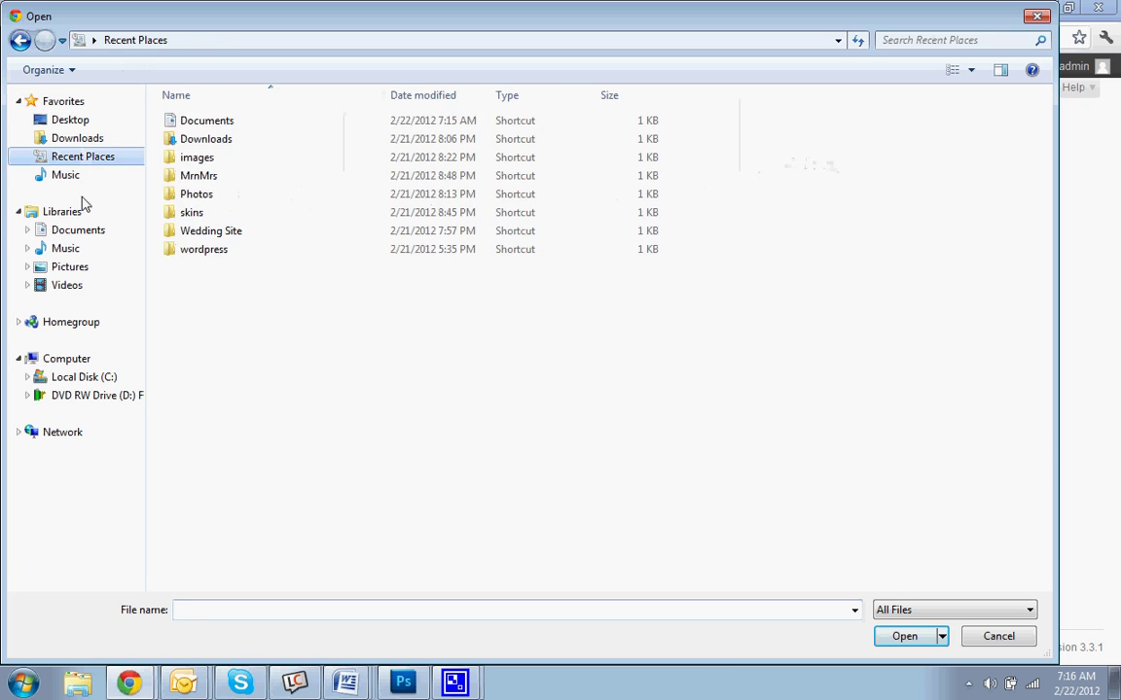
{"action": "left_click", "coordinate": [80, 230]}
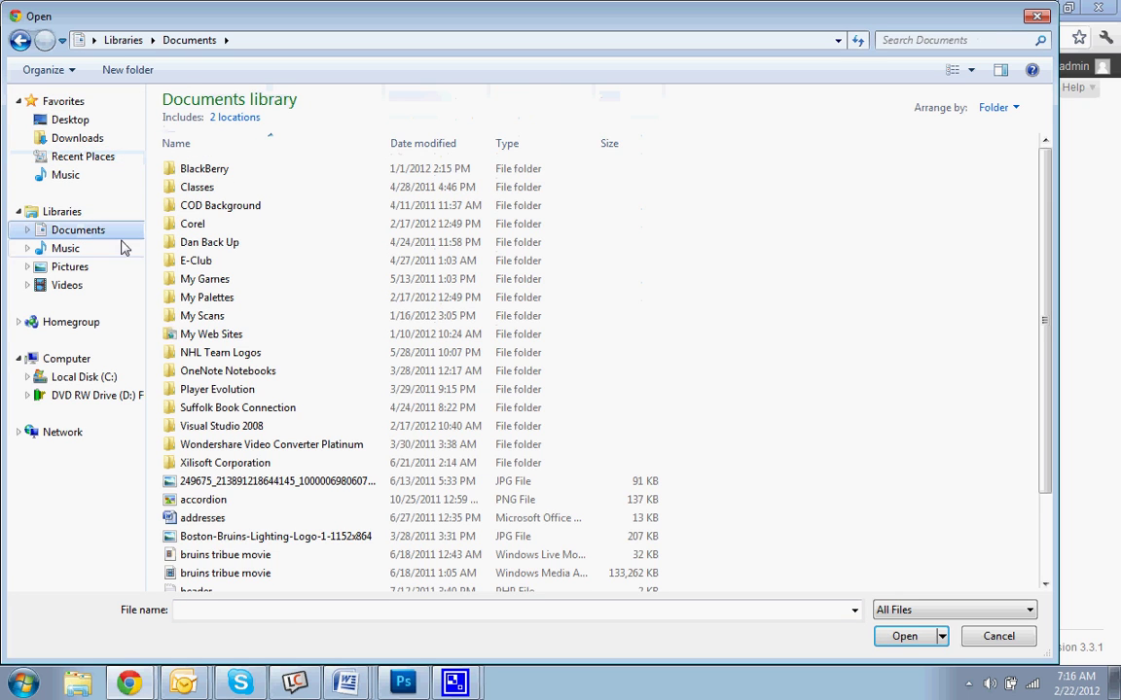
{"action": "left_click", "coordinate": [261, 613]}
{"action": "type", "text": "my"}
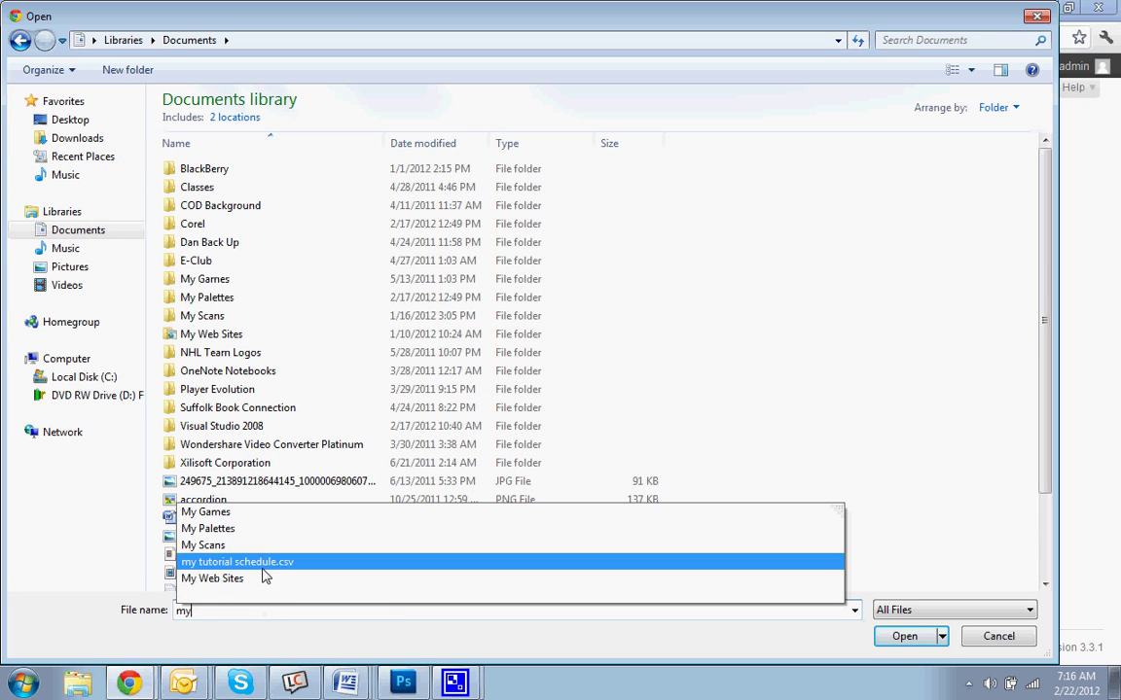
{"action": "left_click", "coordinate": [256, 562]}
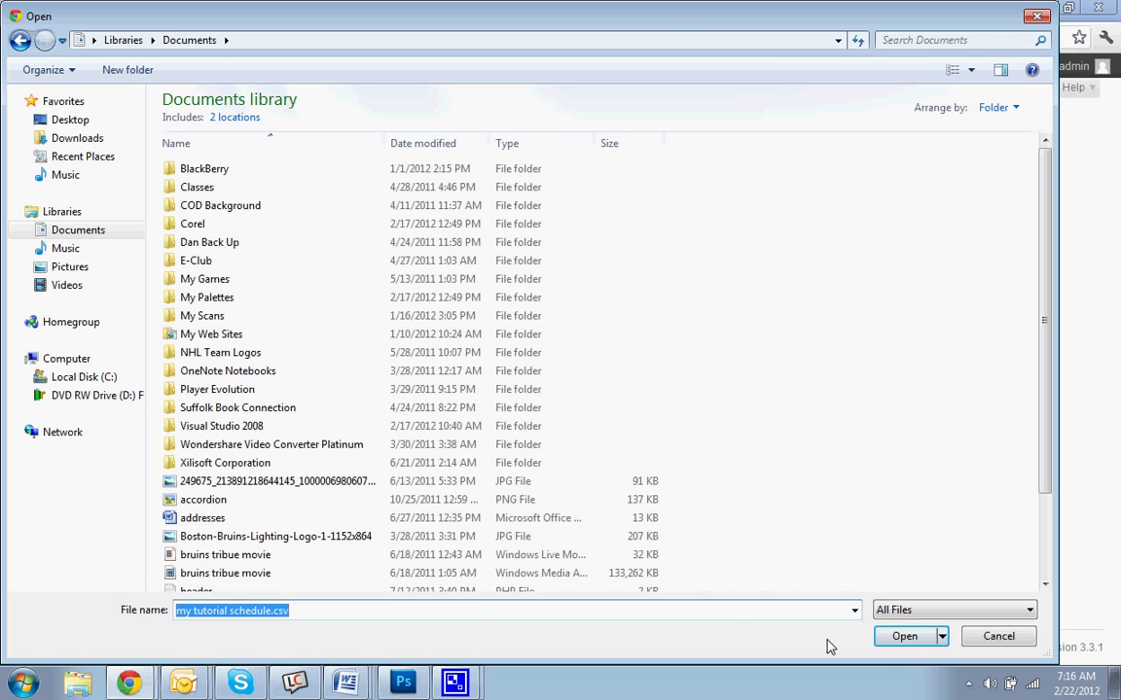
{"action": "left_click", "coordinate": [880, 642]}
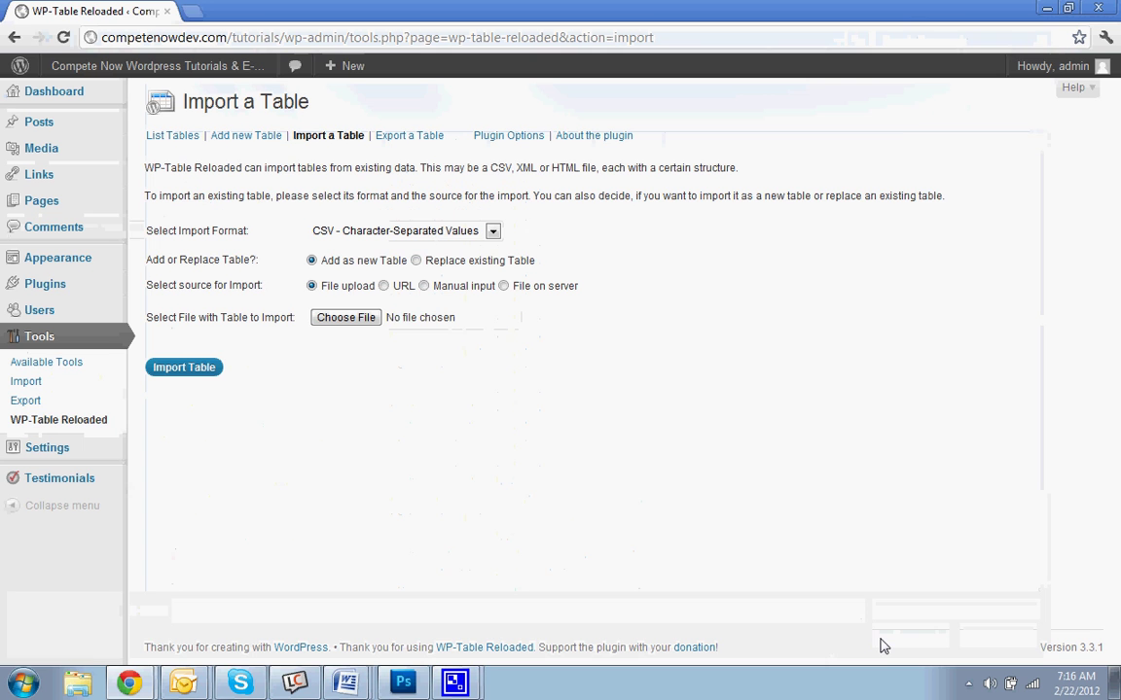
- Import the CSV as table 2 without caching or JavaScript library, save, and visit the site
{"action": "left_click", "coordinate": [205, 372]}
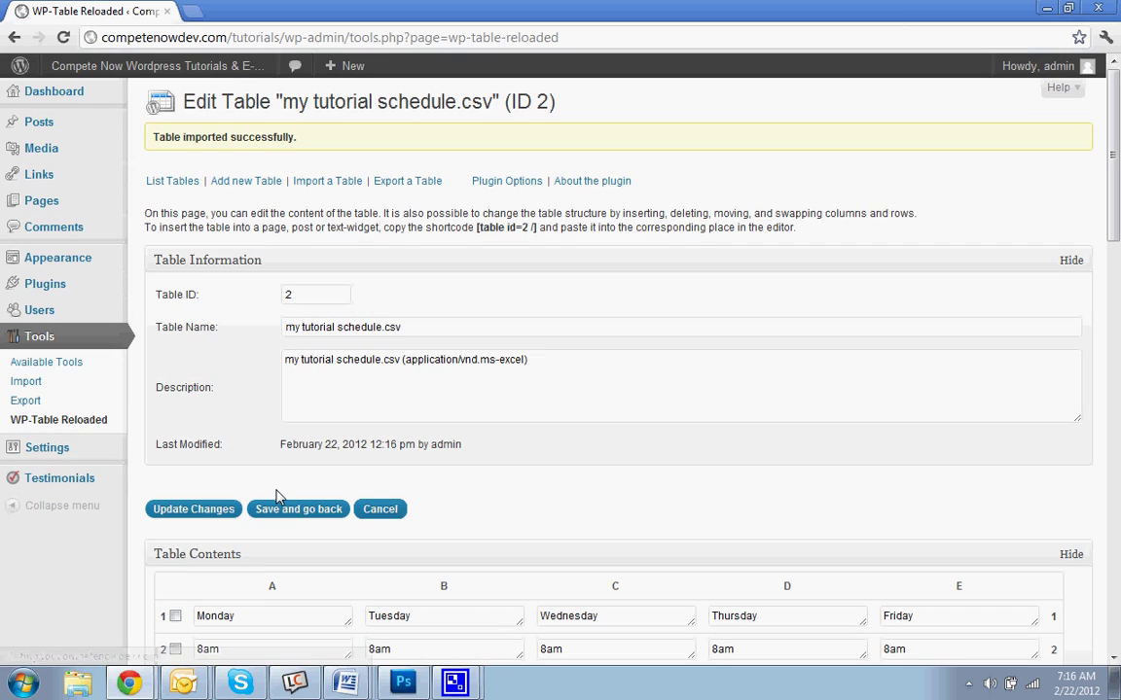
{"action": "scroll", "coordinate": [388, 393], "scroll_direction": "down", "scroll_amount": 3}
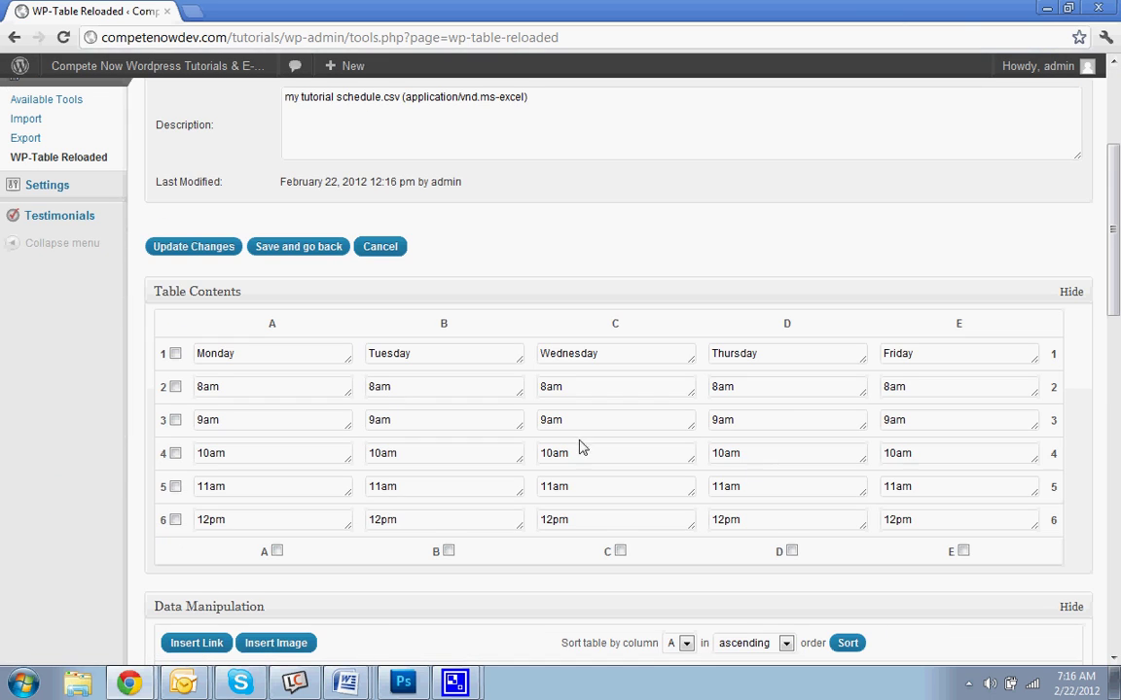
{"action": "scroll", "coordinate": [260, 443], "scroll_direction": "down", "scroll_amount": 5}
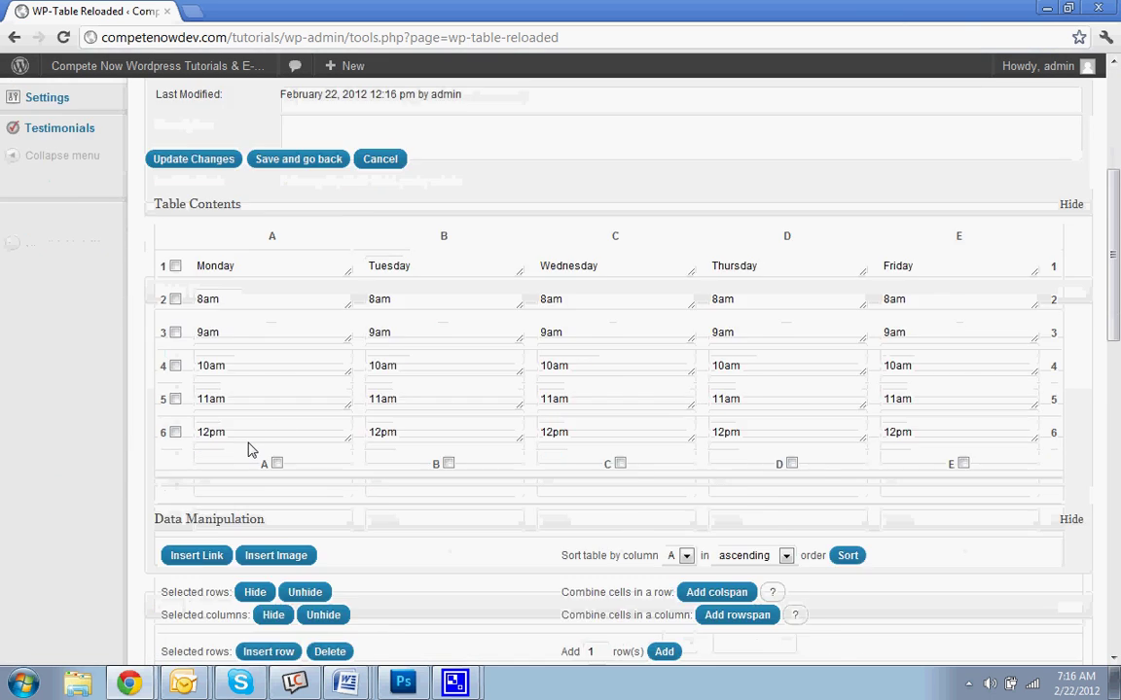
{"action": "scroll", "coordinate": [251, 447], "scroll_direction": "down", "scroll_amount": 2}
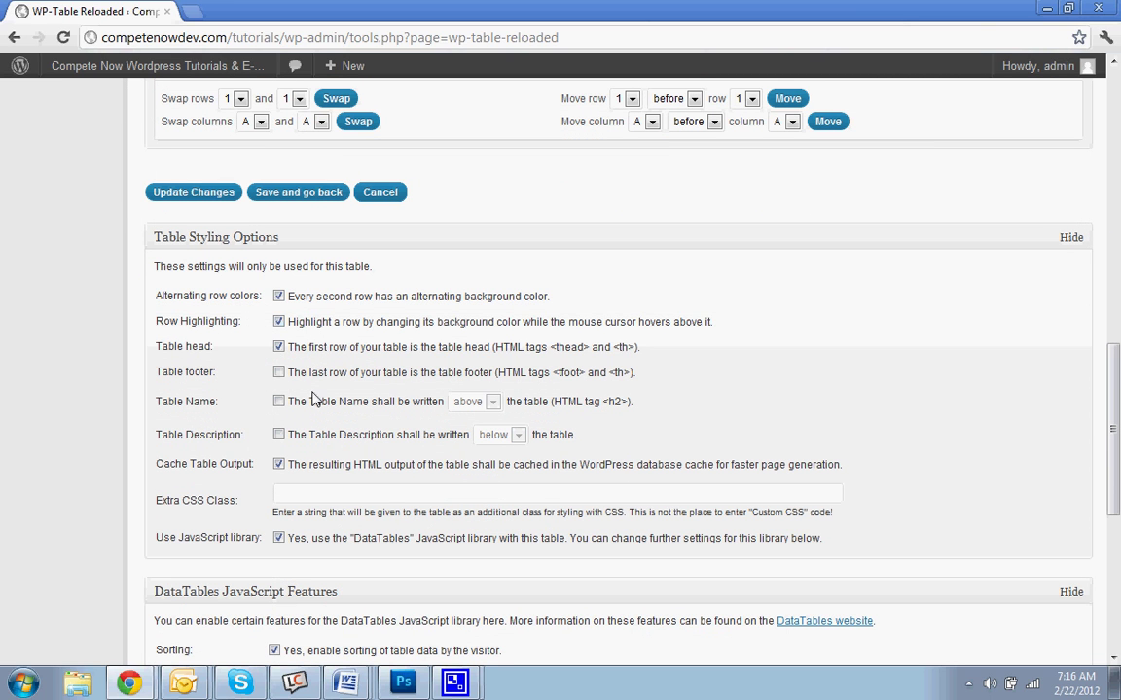
{"action": "left_click", "coordinate": [278, 465]}
{"action": "left_click", "coordinate": [278, 537]}
{"action": "scroll", "coordinate": [399, 471], "scroll_direction": "down", "scroll_amount": 3}
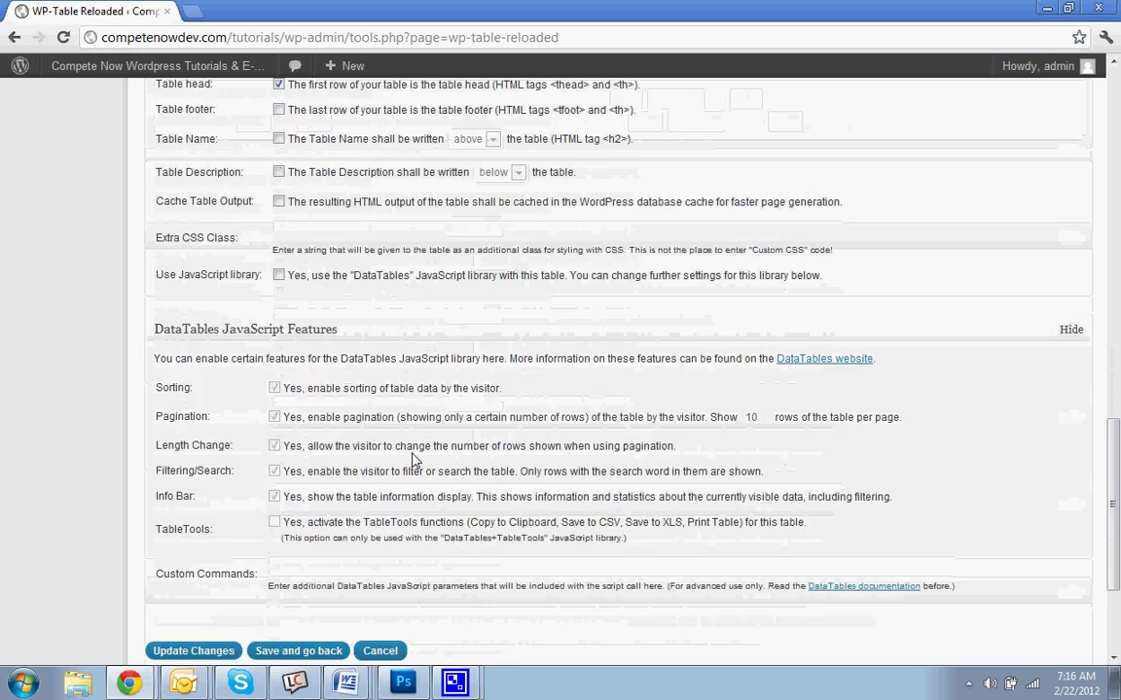
{"action": "scroll", "coordinate": [428, 457], "scroll_direction": "up", "scroll_amount": 5}
{"action": "left_click", "coordinate": [195, 368]}
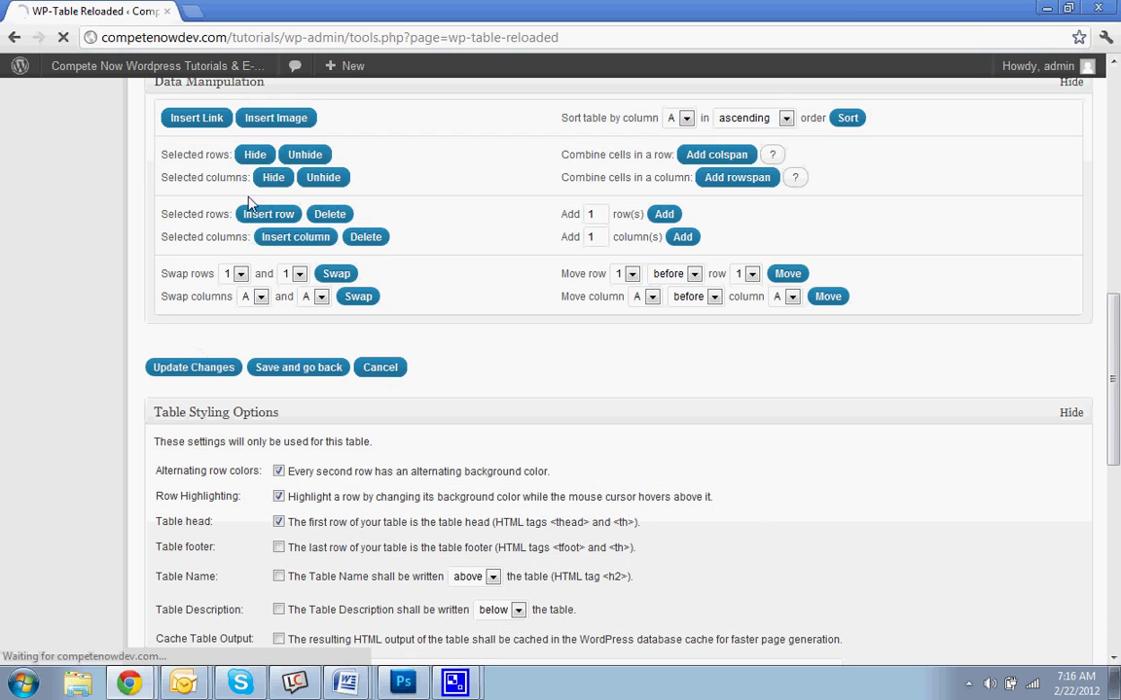
{"action": "left_click", "coordinate": [175, 65]}
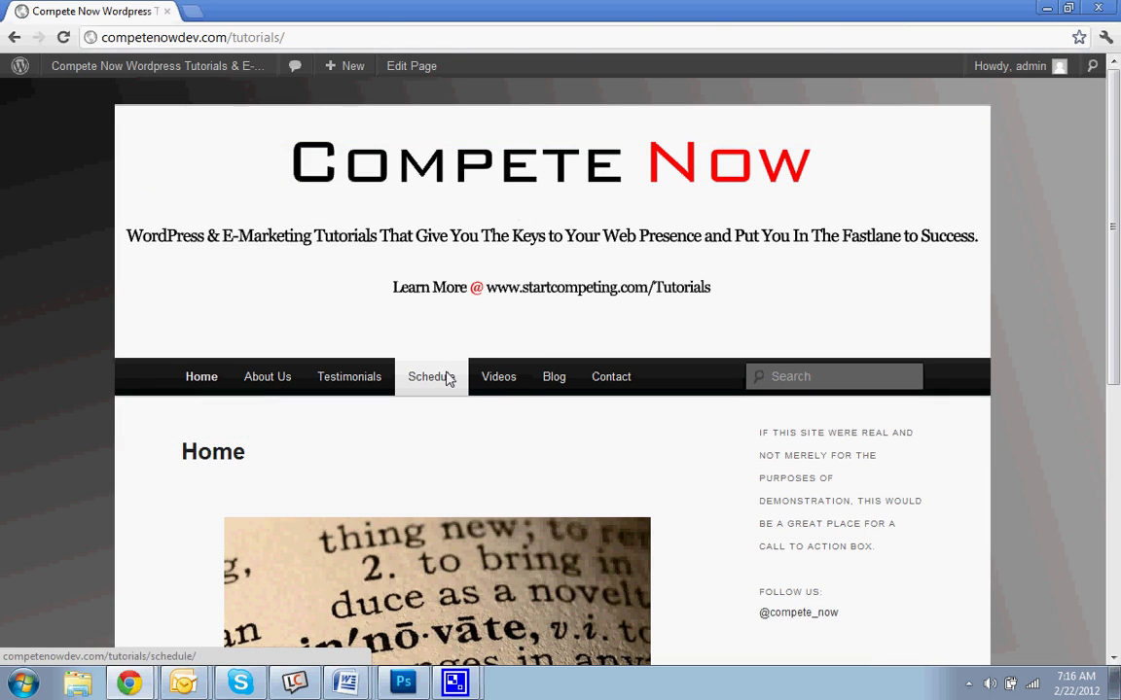
- Edit the Schedule page to insert [table id=2 /] below [table id=1 /] and update it
{"action": "left_click", "coordinate": [439, 376]}
{"action": "scroll", "coordinate": [423, 242], "scroll_direction": "down", "scroll_amount": 1}
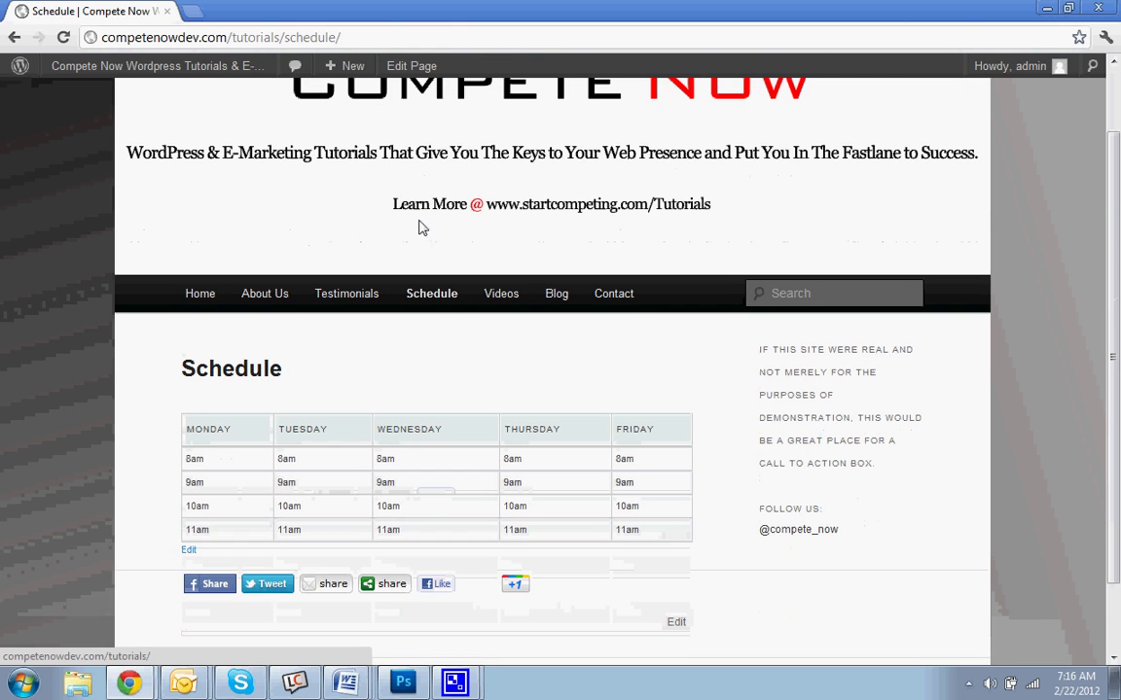
{"action": "left_click", "coordinate": [676, 622]}
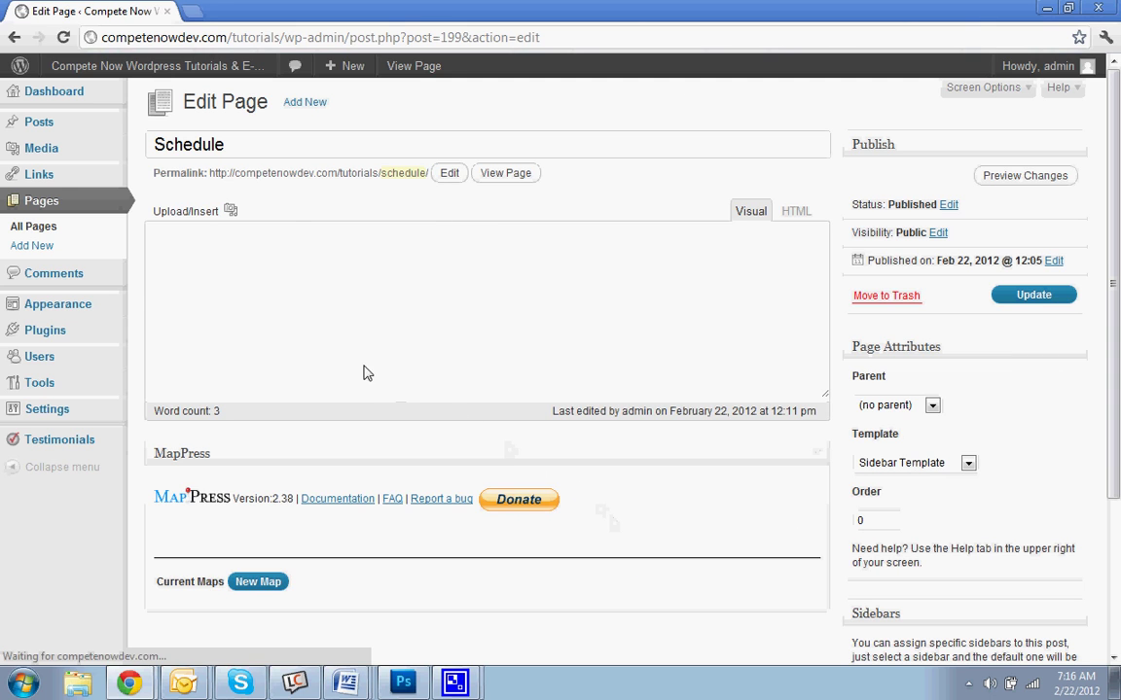
{"action": "left_click", "coordinate": [360, 261]}
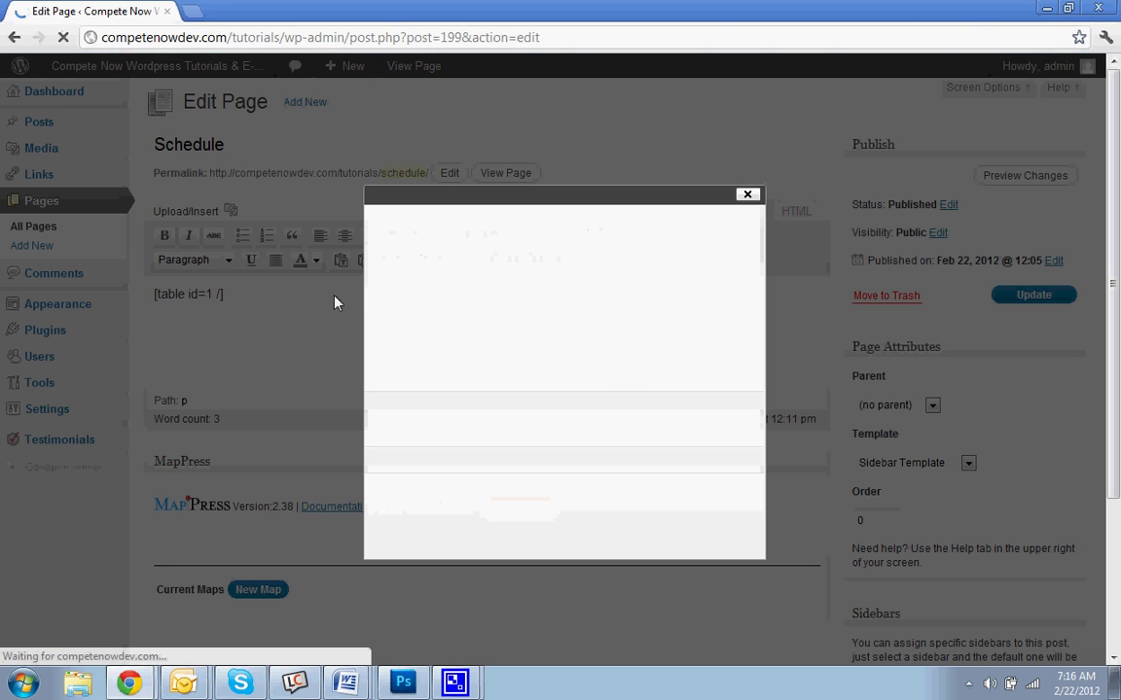
{"action": "left_click", "coordinate": [747, 195]}
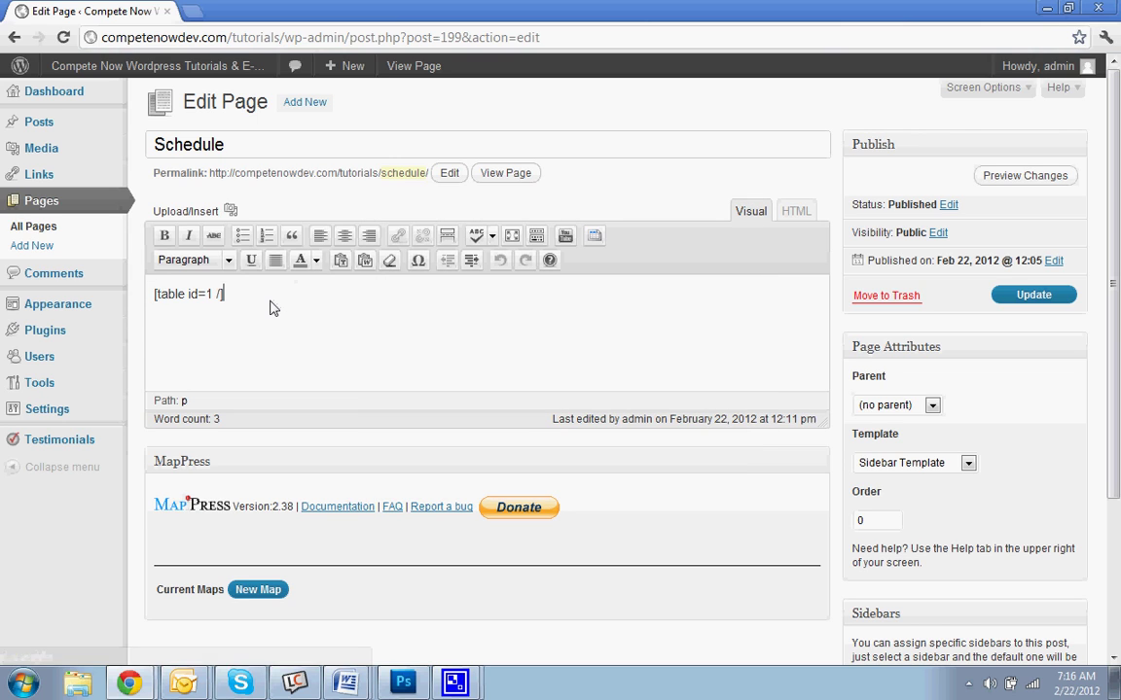
{"action": "key", "text": "Return"}
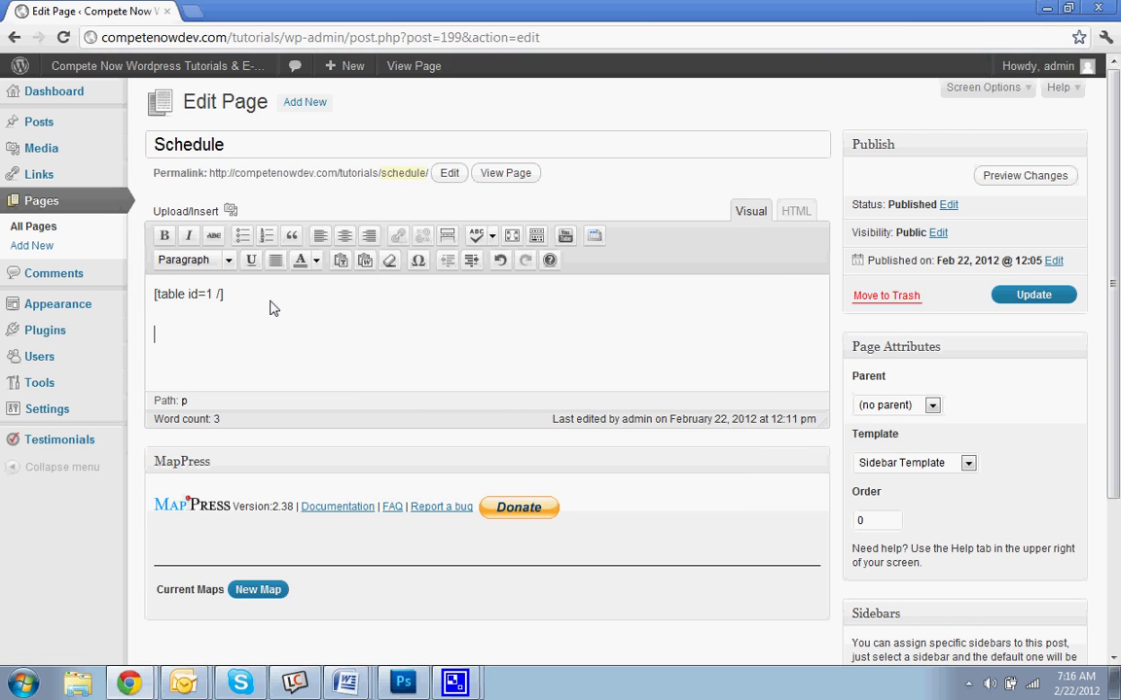
{"action": "left_click", "coordinate": [595, 236]}
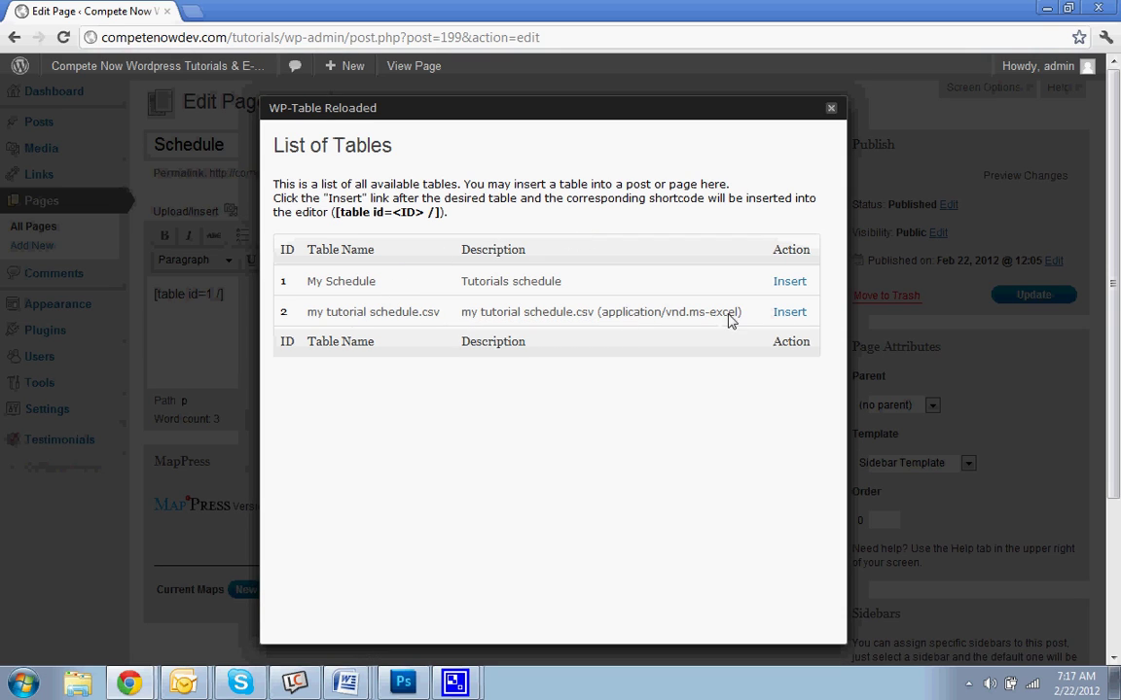
{"action": "left_click", "coordinate": [788, 312]}
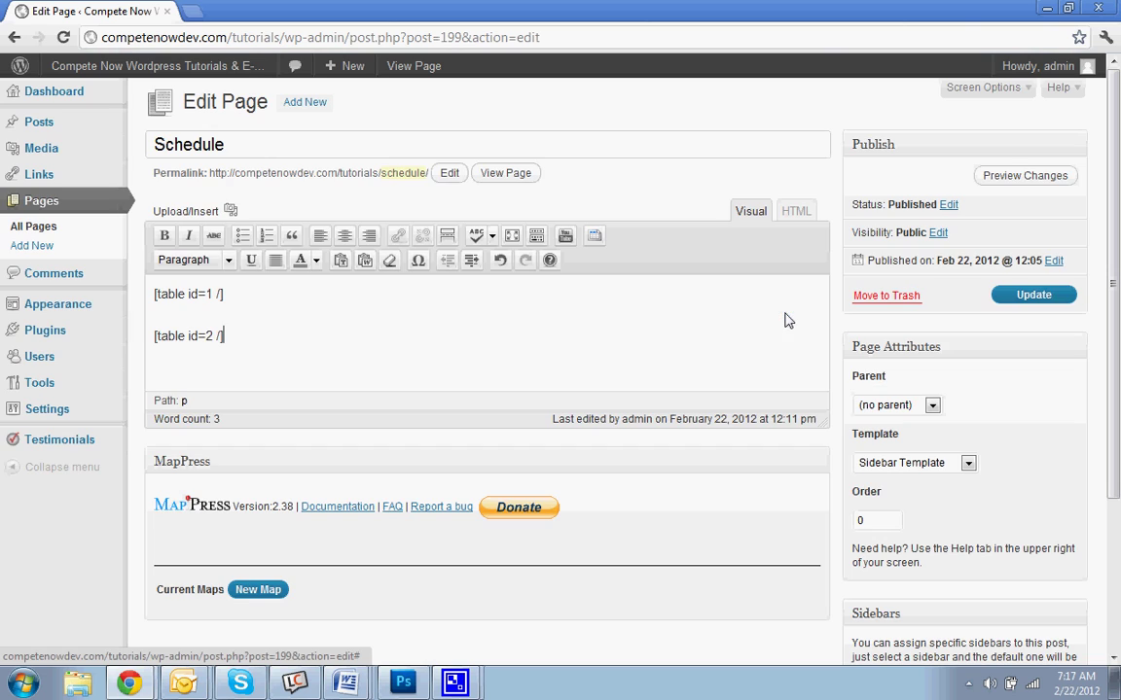
{"action": "left_click", "coordinate": [1035, 296]}
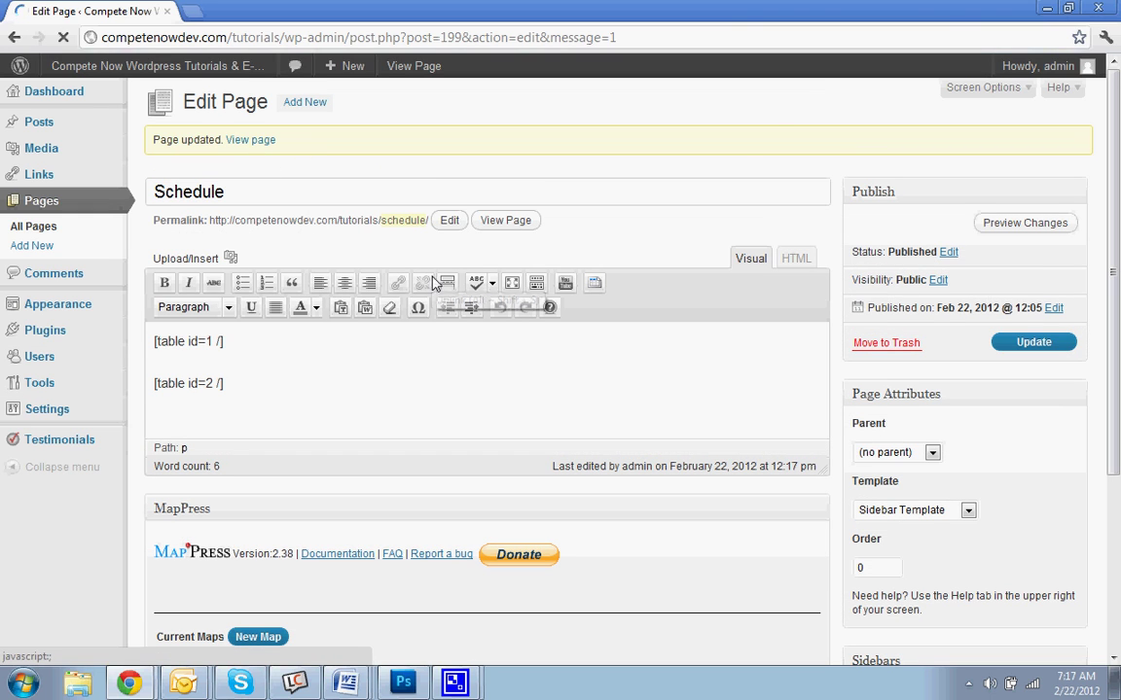
{"action": "scroll", "coordinate": [384, 316], "scroll_direction": "down", "scroll_amount": 3}
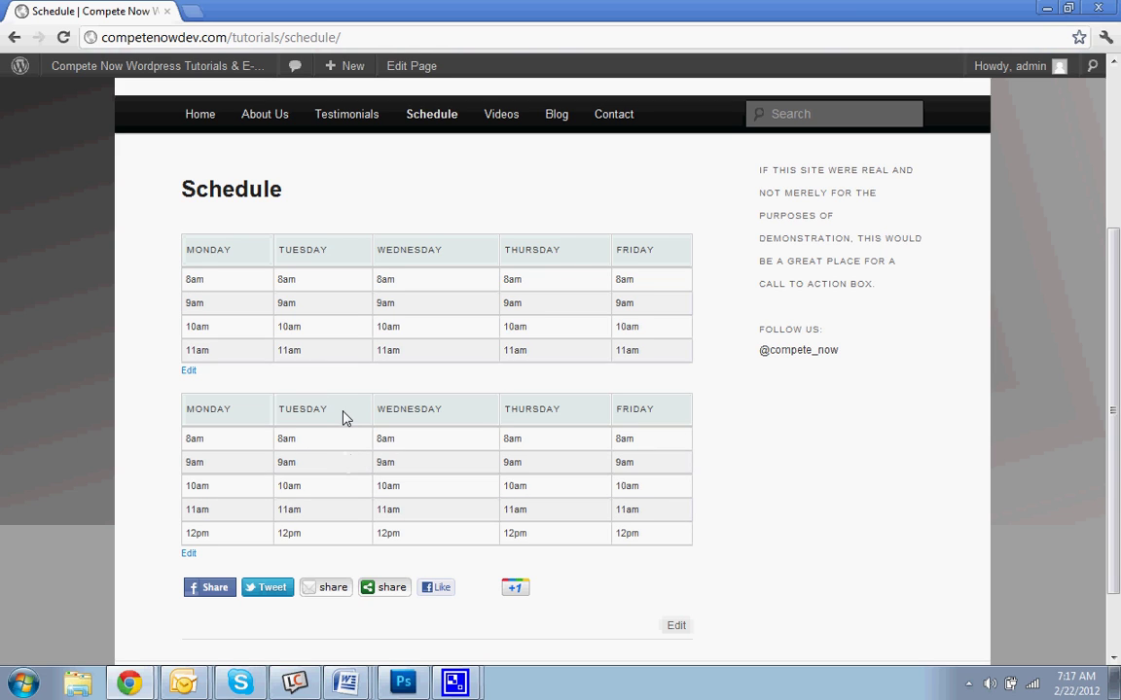
{"action": "scroll", "coordinate": [486, 386], "scroll_direction": "up", "scroll_amount": 3}
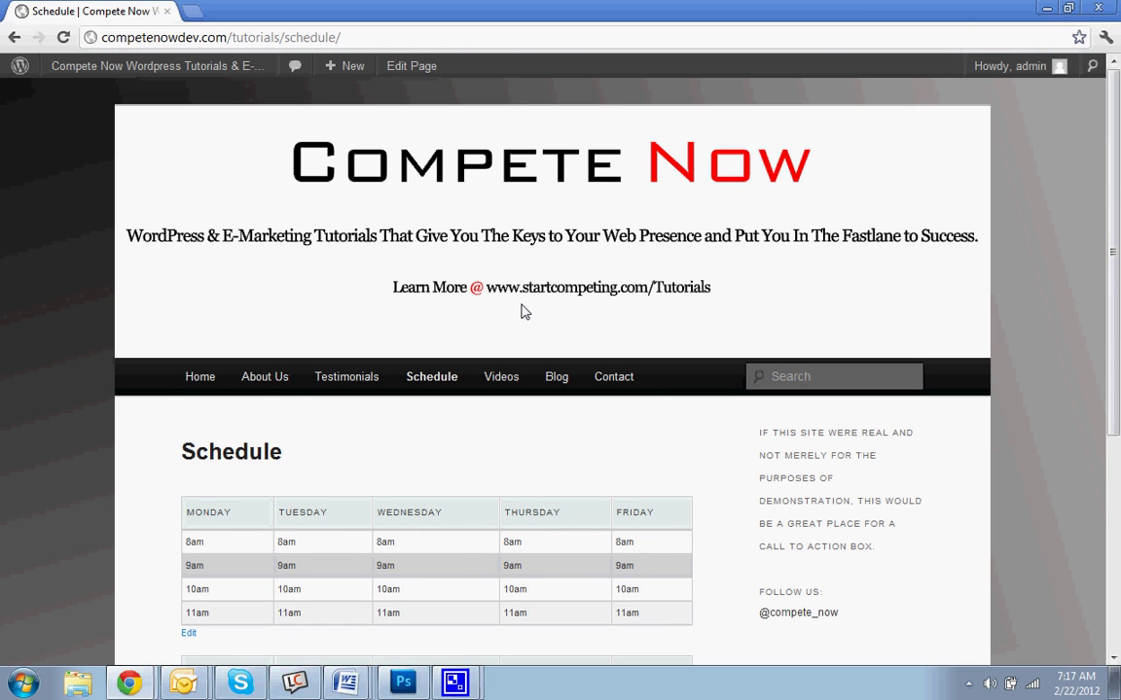